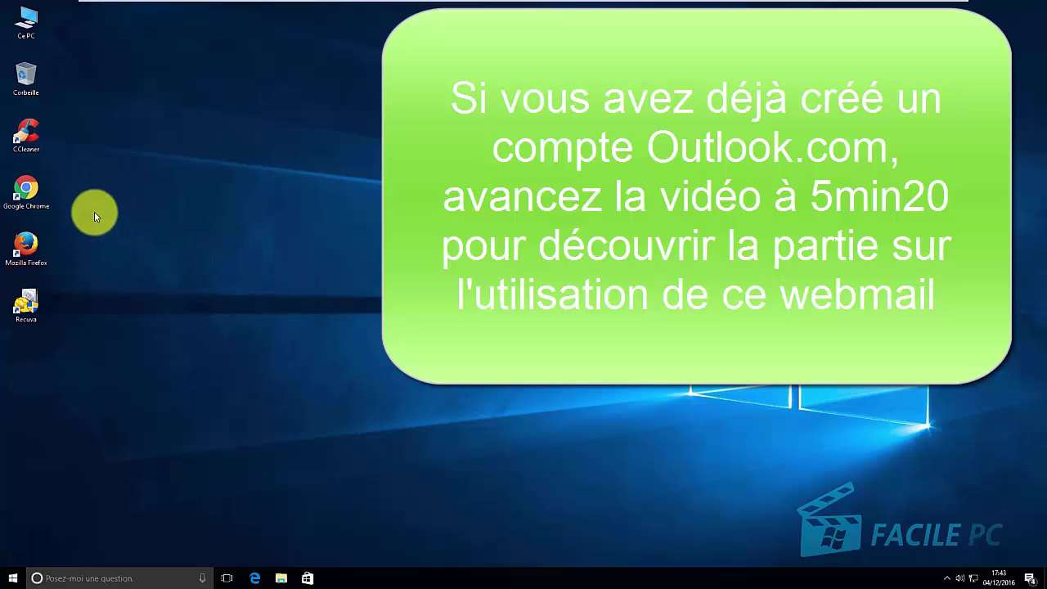
Launch Chrome, search Google for 'outlook' and open the Outlook.com result
double_click(30, 192)
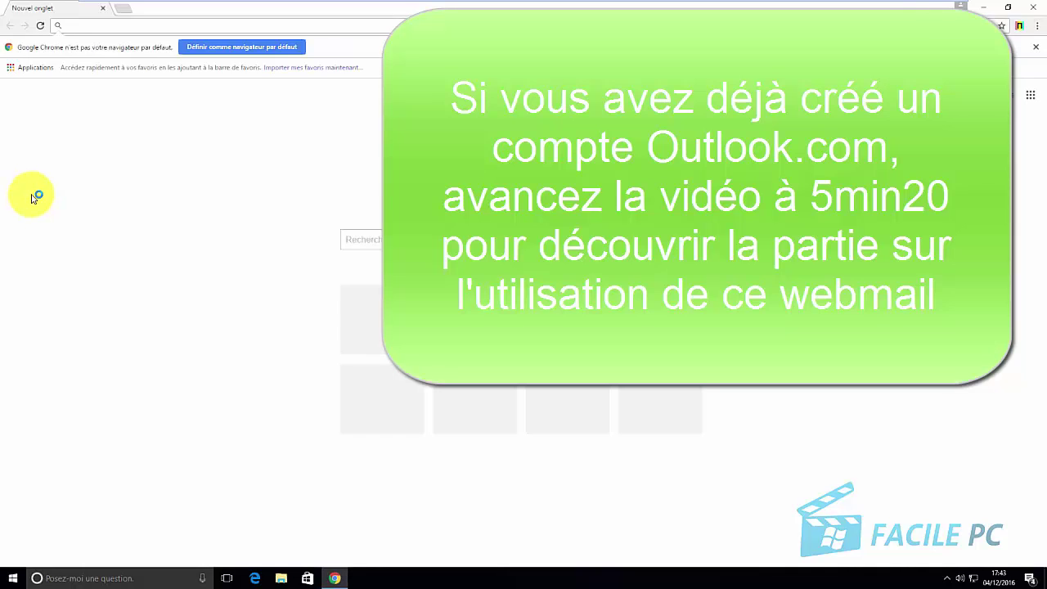
type("outlook")
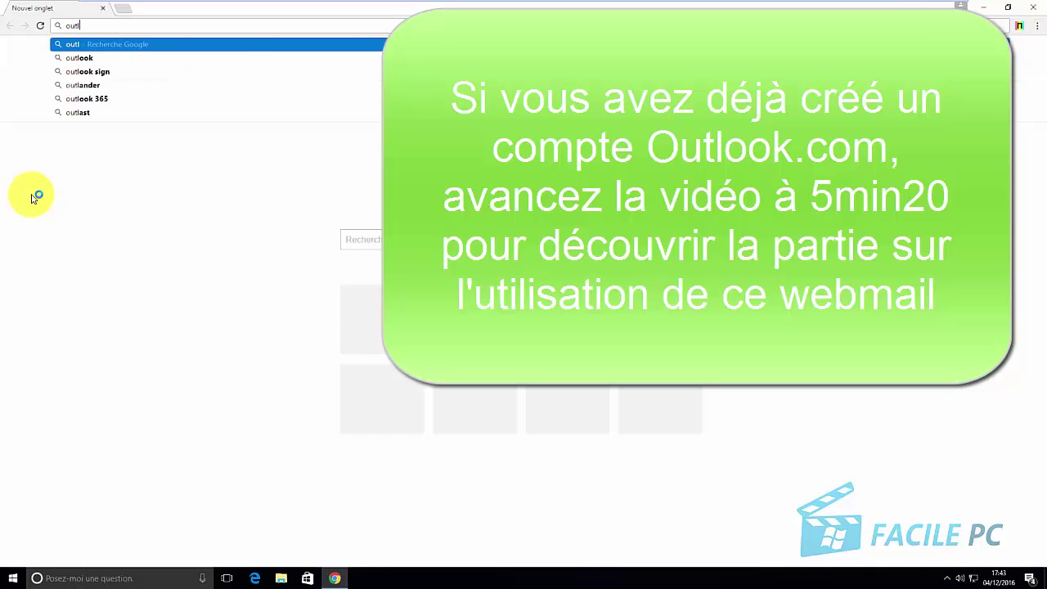
key("Return")
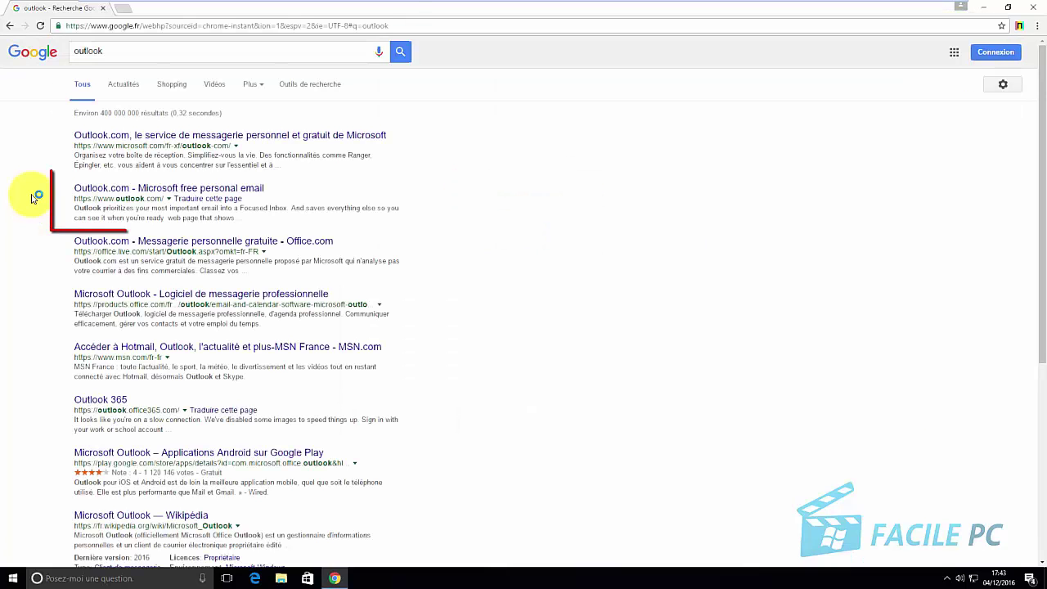
left_click(103, 193)
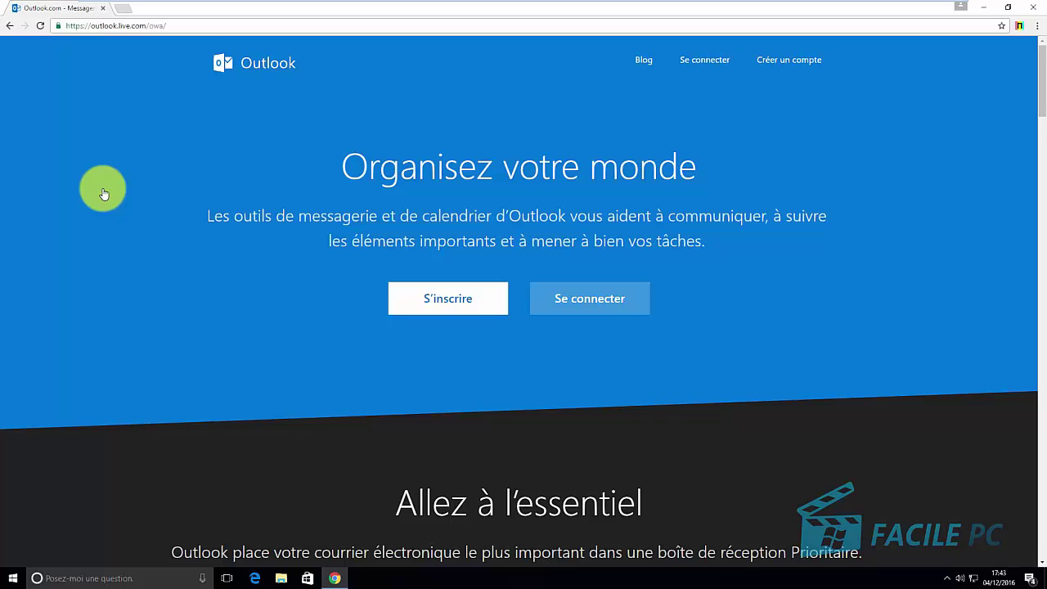
Start a new account with first and last name and an available outlook.fr username
left_click(426, 304)
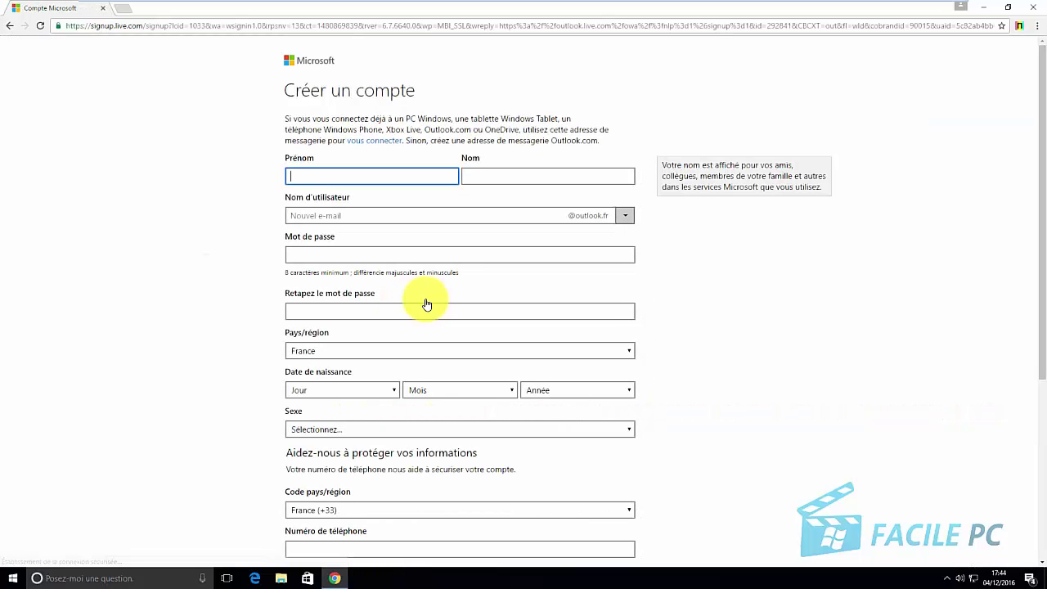
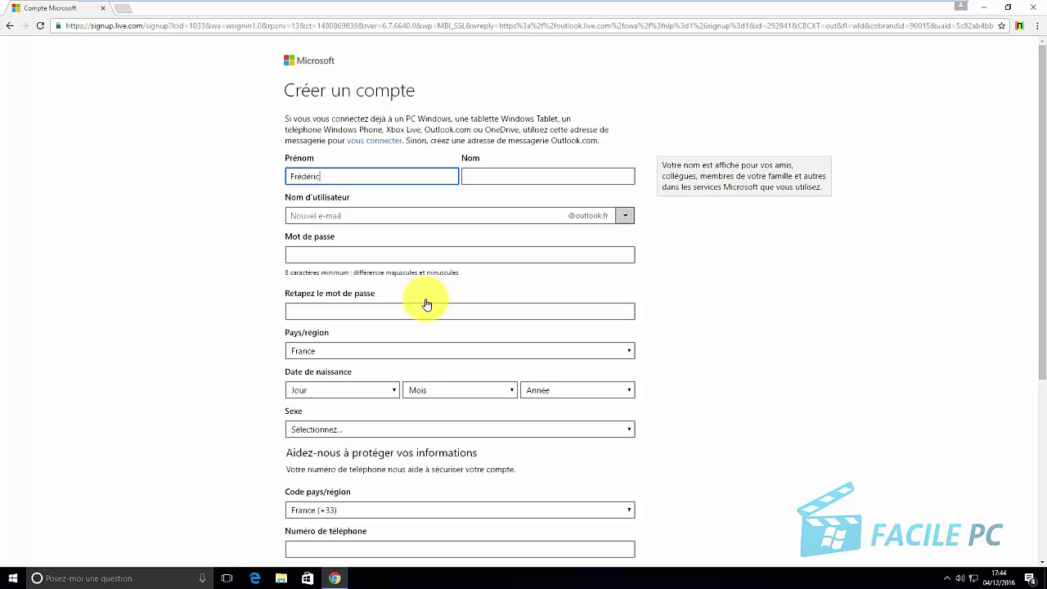
key("Tab")
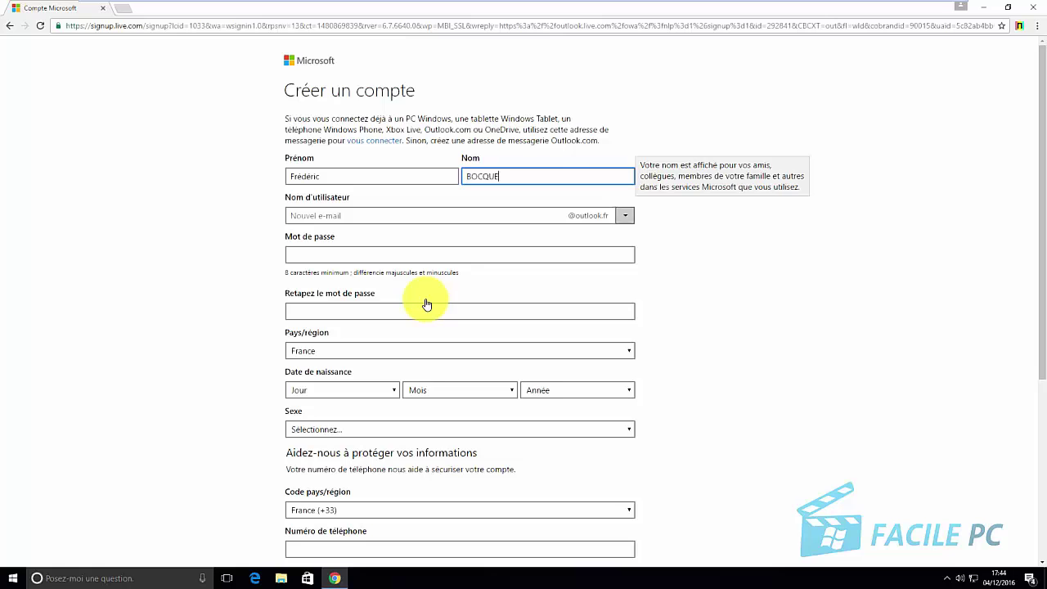
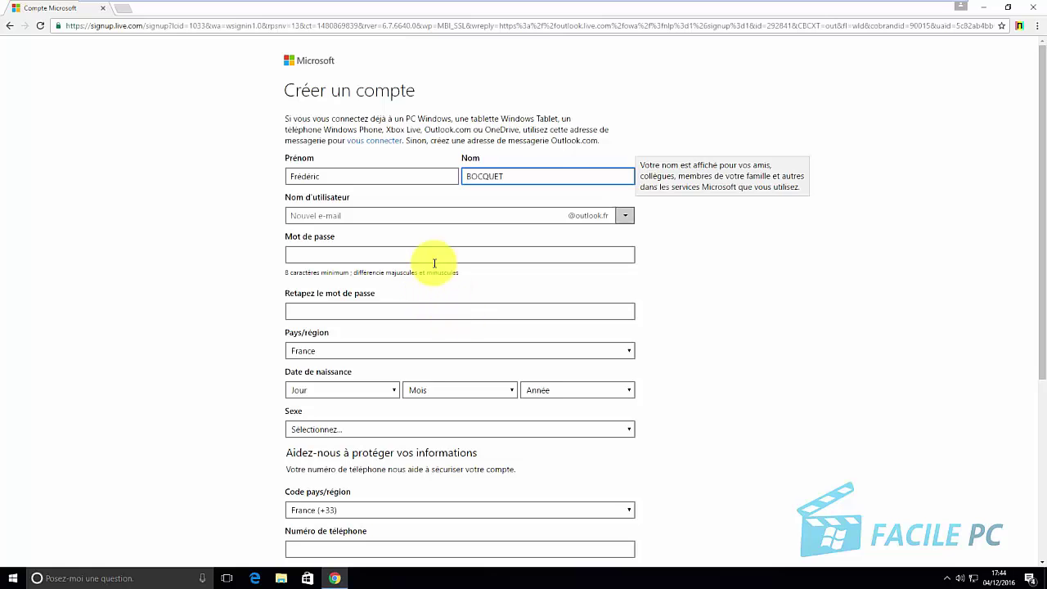
left_click(385, 215)
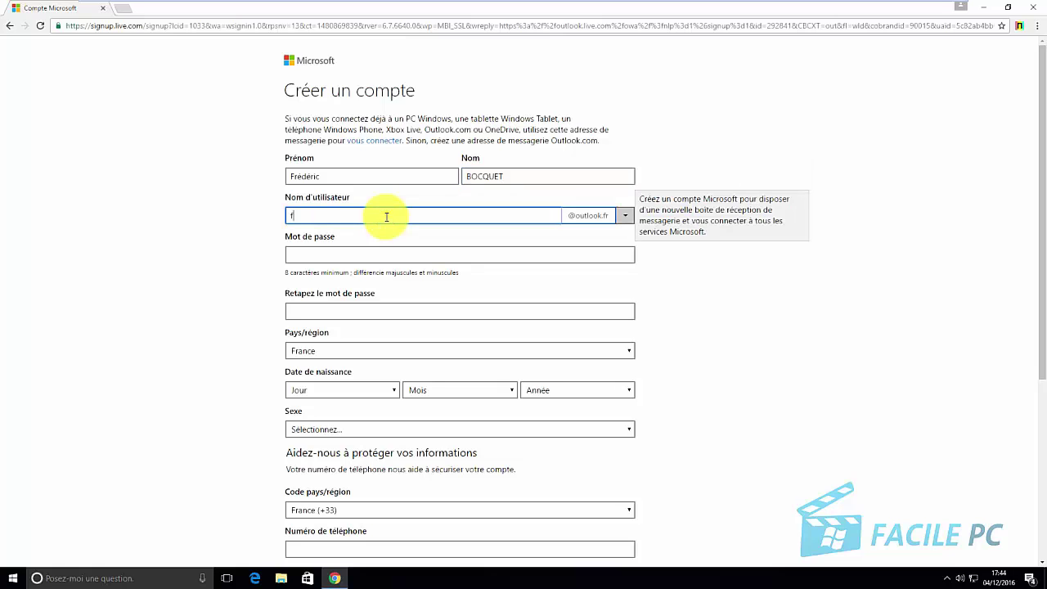
left_click(626, 222)
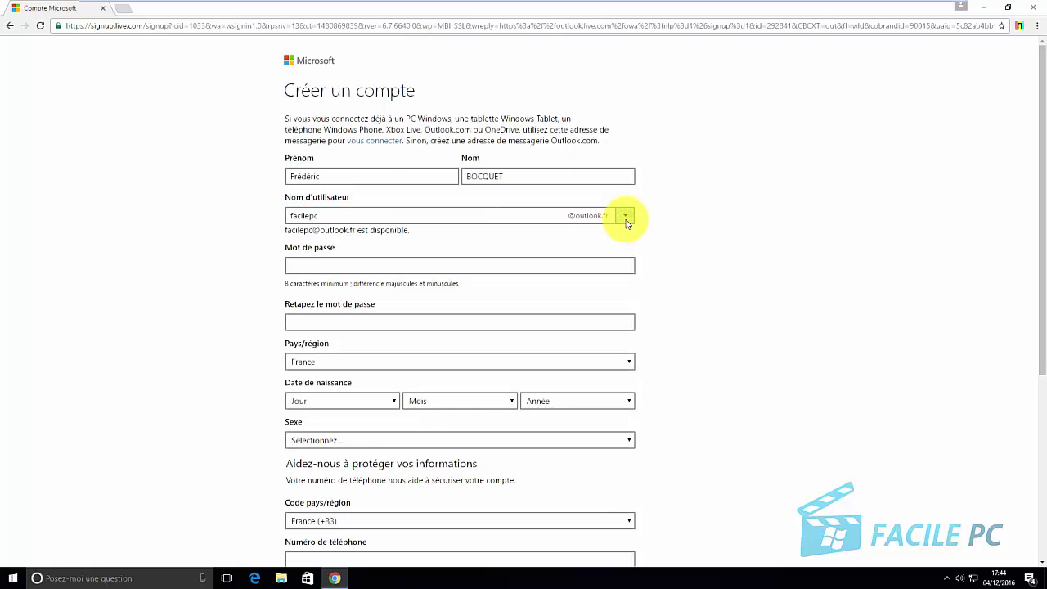
left_click(627, 223)
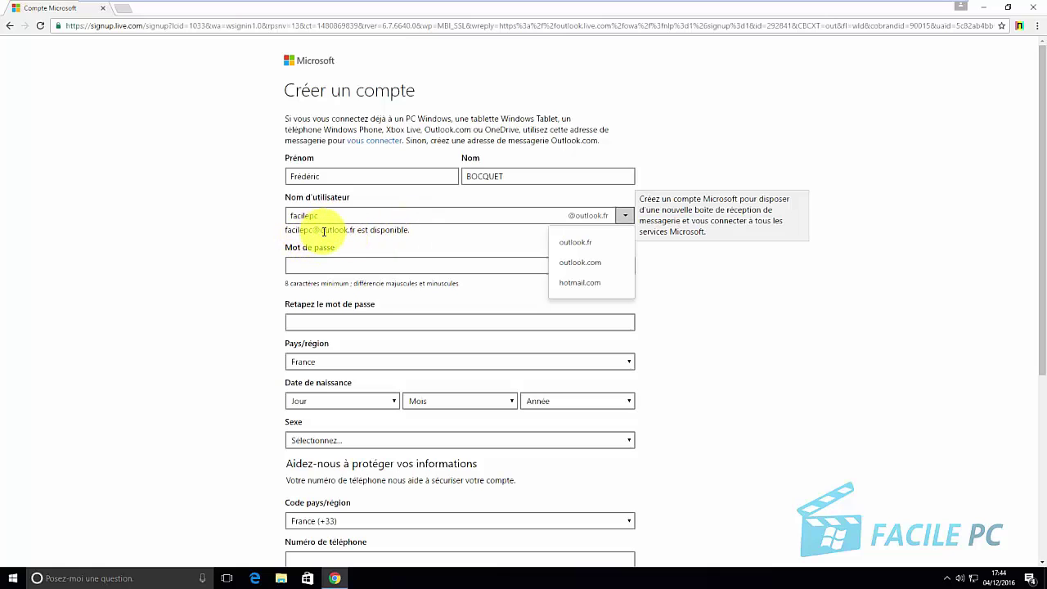
left_click(344, 247)
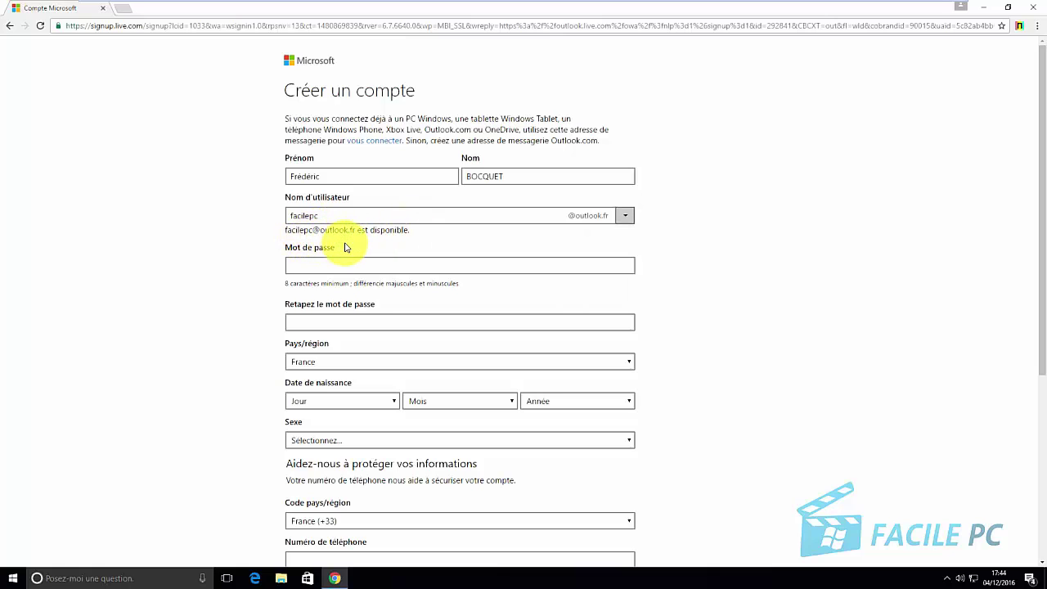
Enter the account password and confirm it
left_click(342, 265)
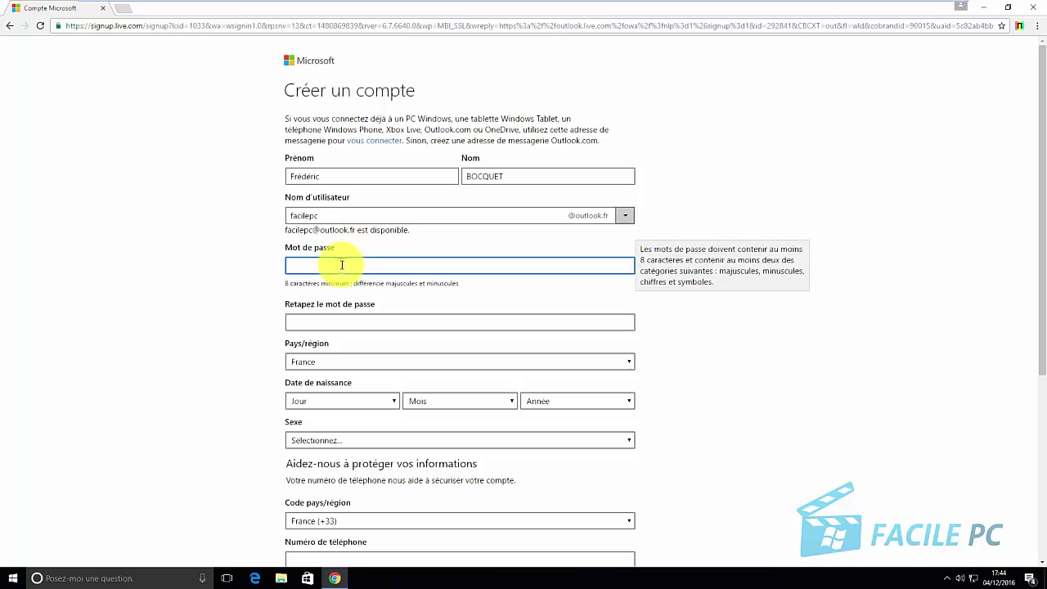
type("•••••••••")
left_click(326, 321)
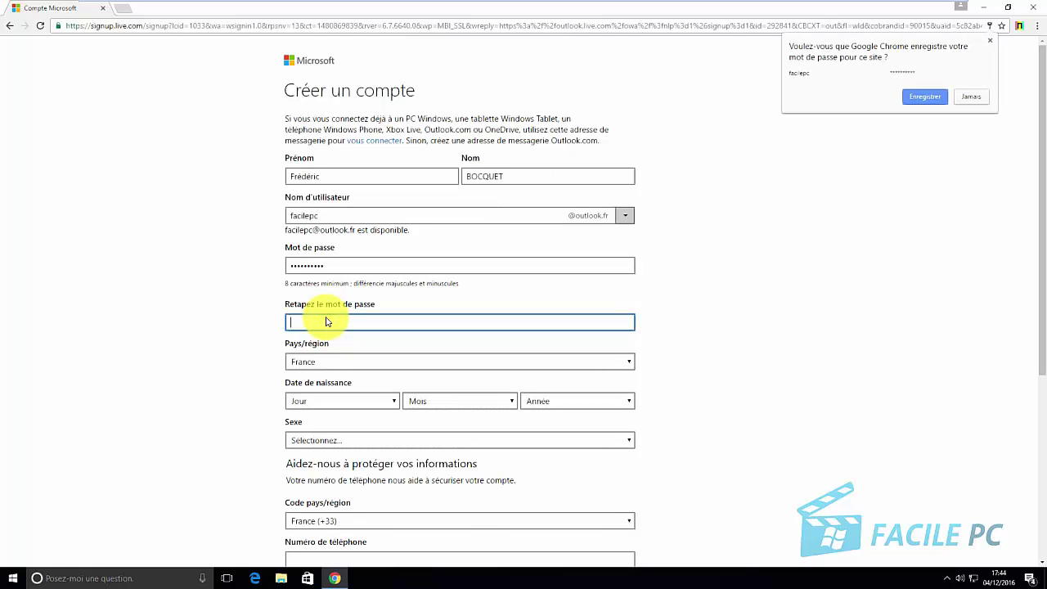
type("••••")
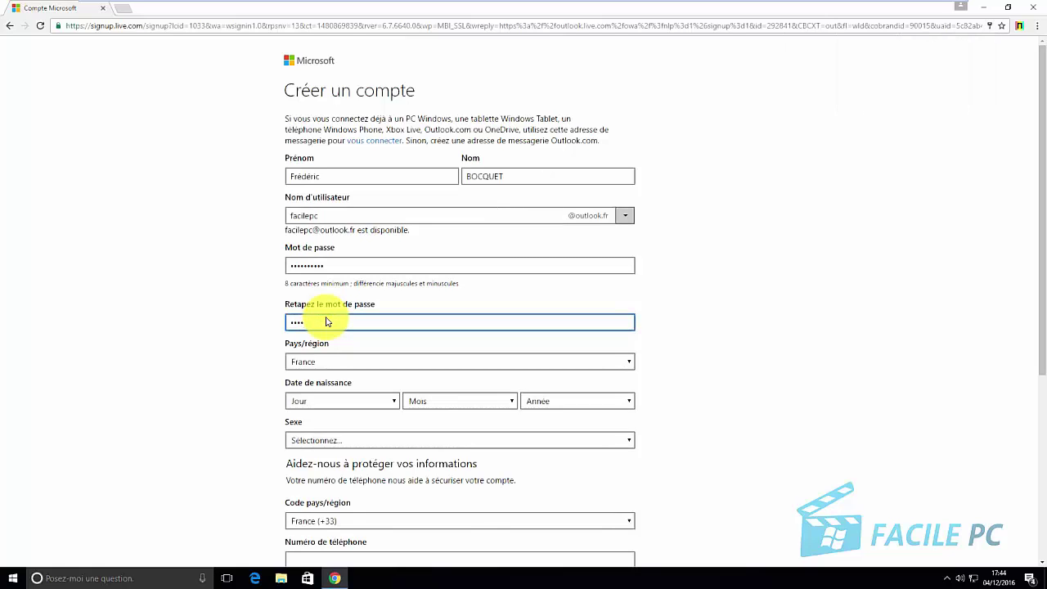
type("••••")
left_click(347, 399)
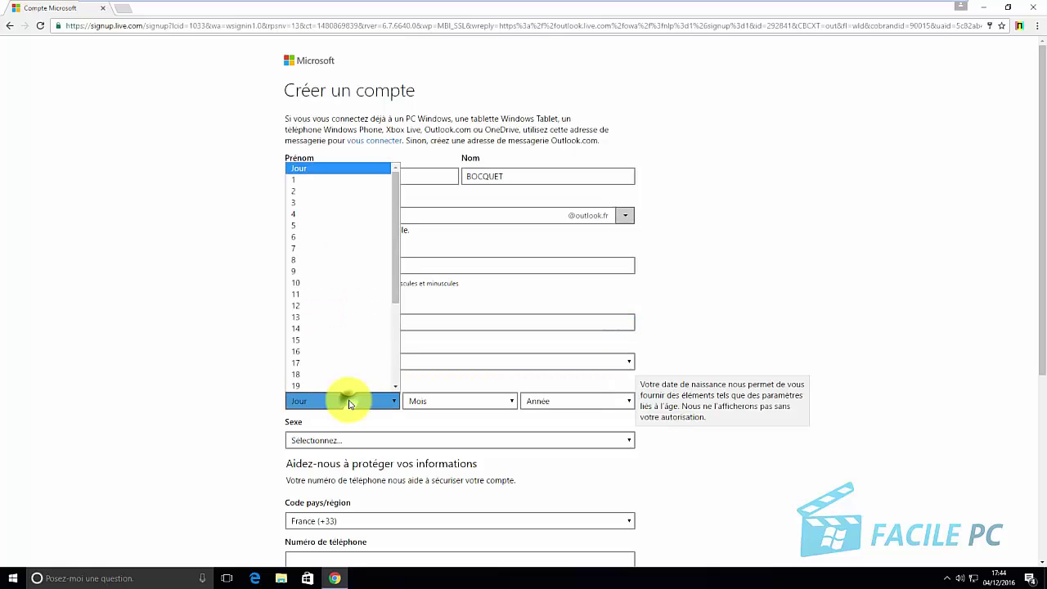
left_click(342, 358)
left_click(440, 409)
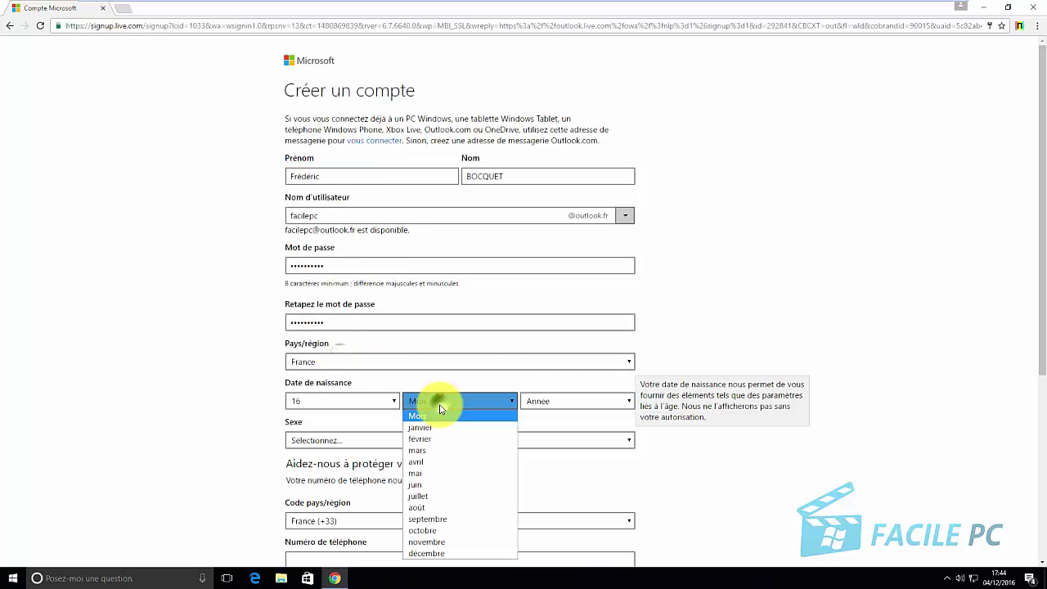
left_click(447, 505)
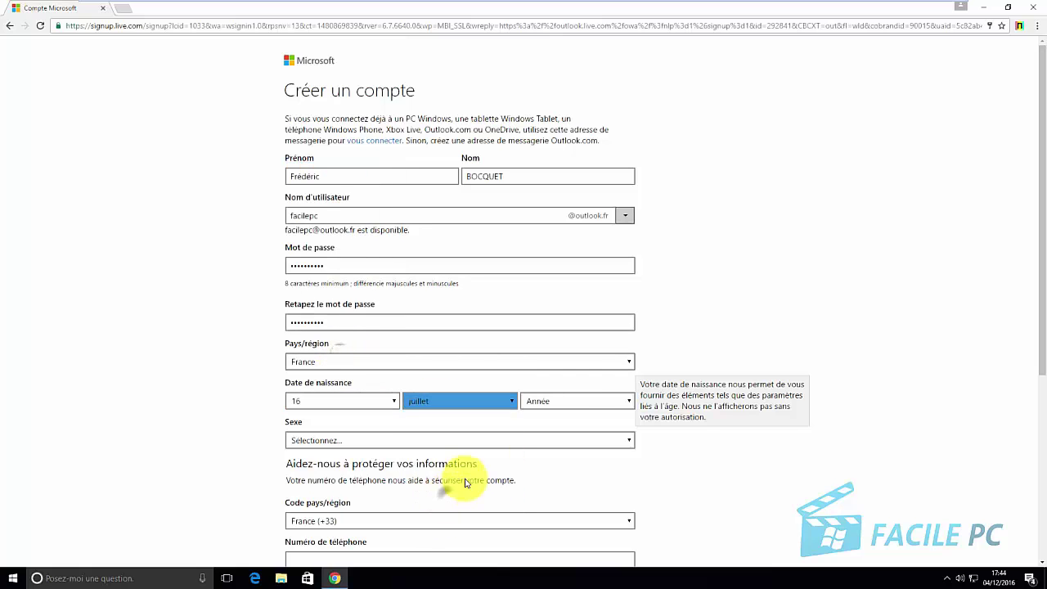
left_click(591, 401)
scroll(586, 362, "down", 10)
scroll(586, 361, "down", 4)
scroll(587, 362, "up", 10)
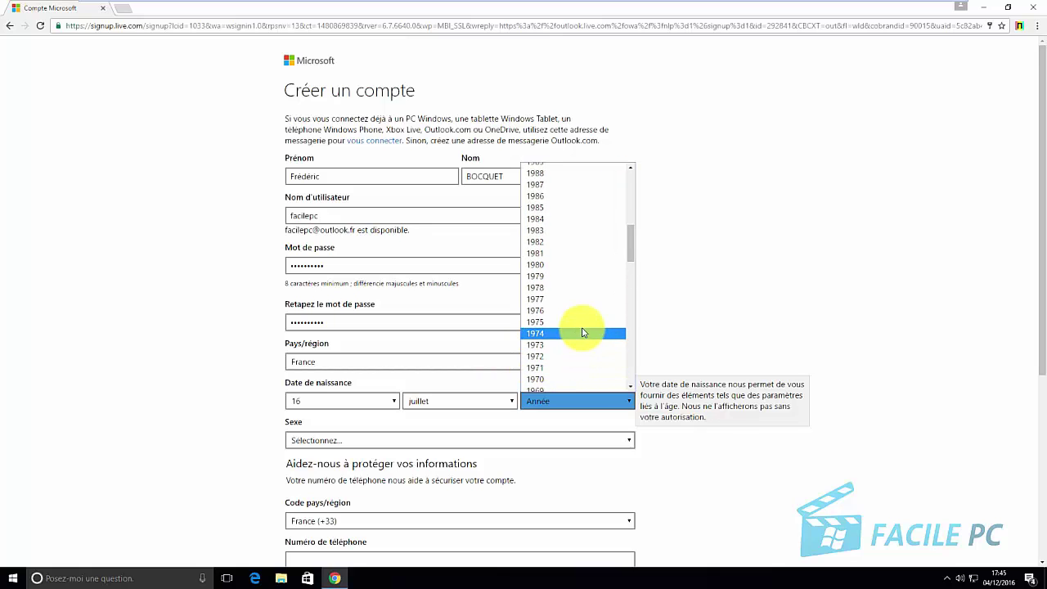
left_click(580, 353)
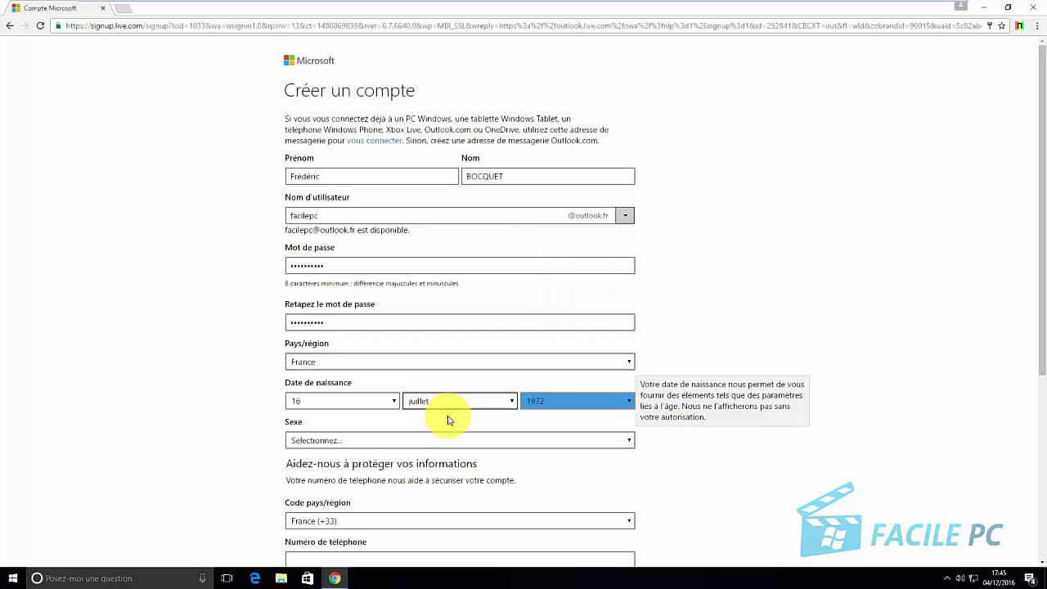
left_click(410, 440)
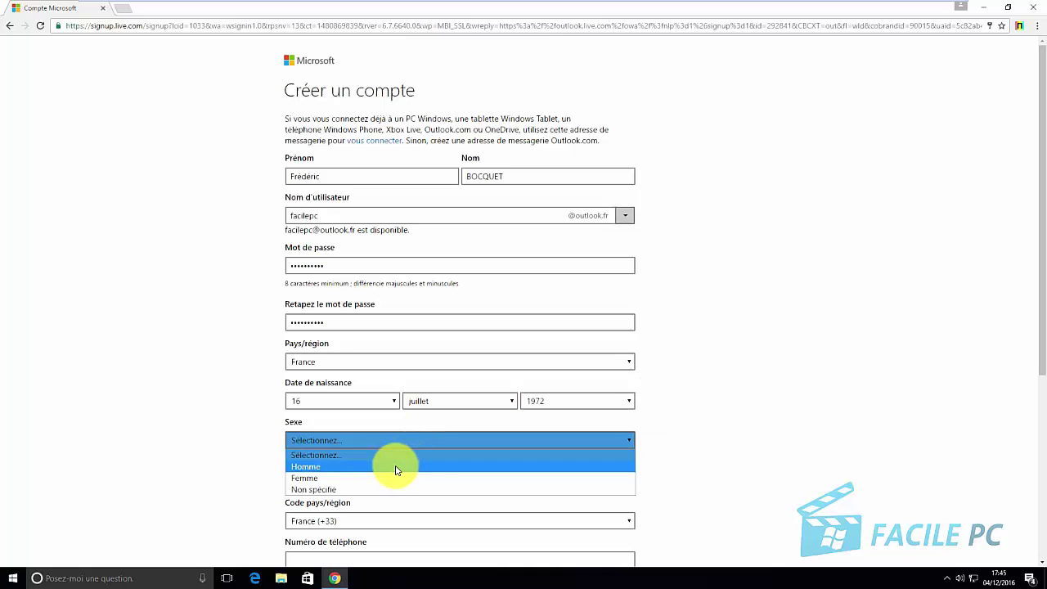
left_click(399, 466)
Enter the backup e-mail address, adding its missing @ sign
scroll(719, 470, "down", 3)
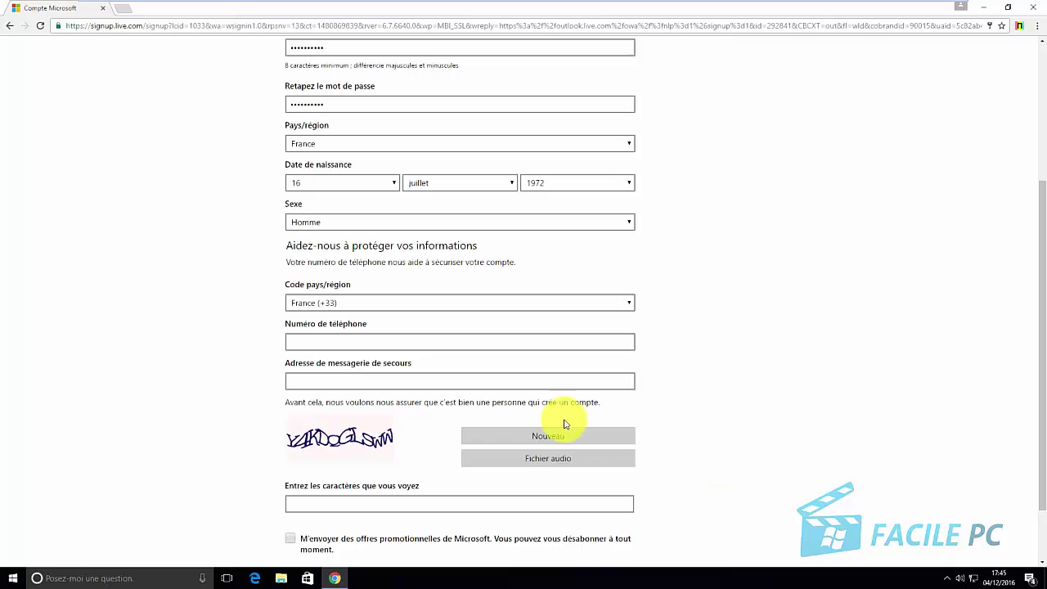
left_click(451, 382)
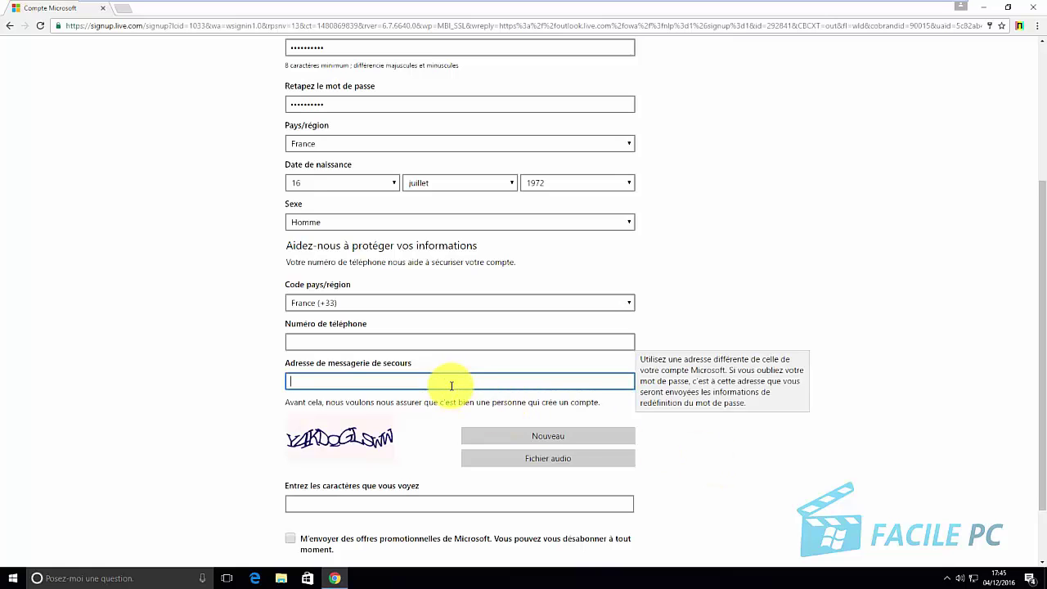
key("Left")
key("Left")
key("Left")
key("Left")
key("Left")
scroll(453, 363, "down", 2)
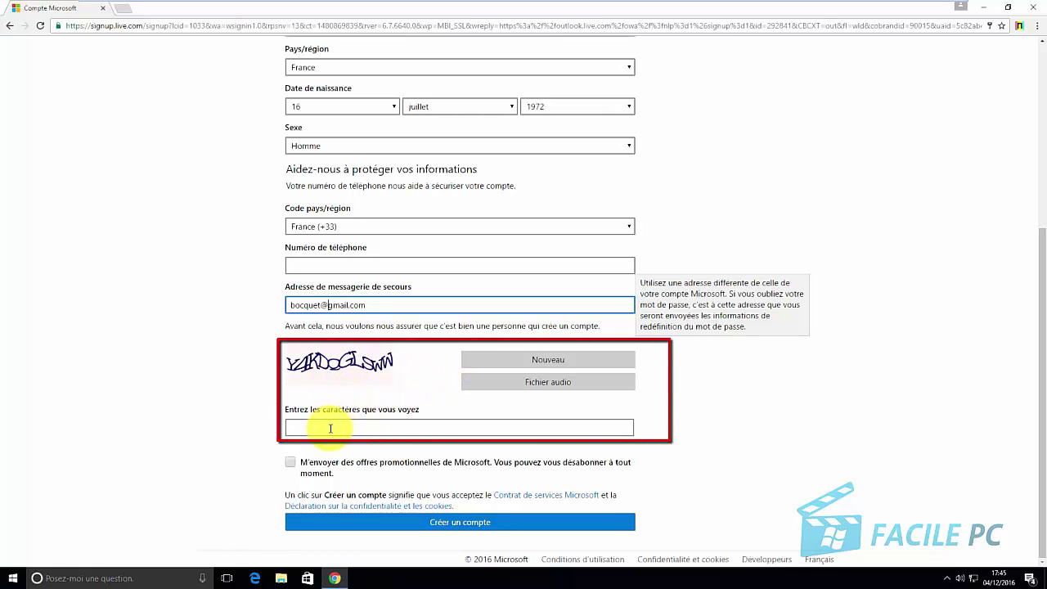
Enter the captcha characters and submit the 'Créer un compte' form
left_click(330, 428)
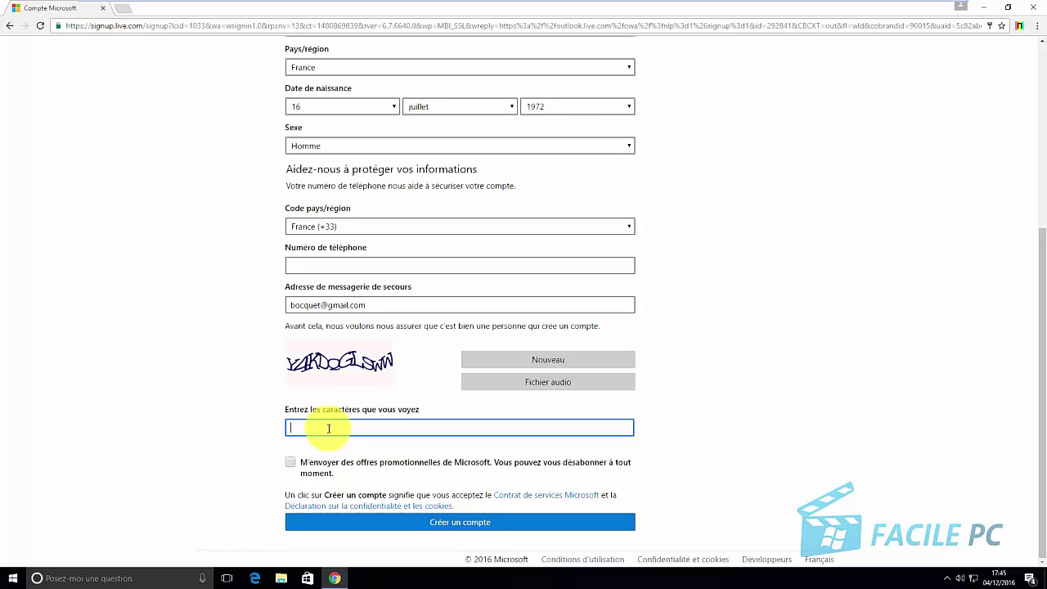
type("Y")
type("4")
type("KD")
type("O")
type("GL")
type("SWW")
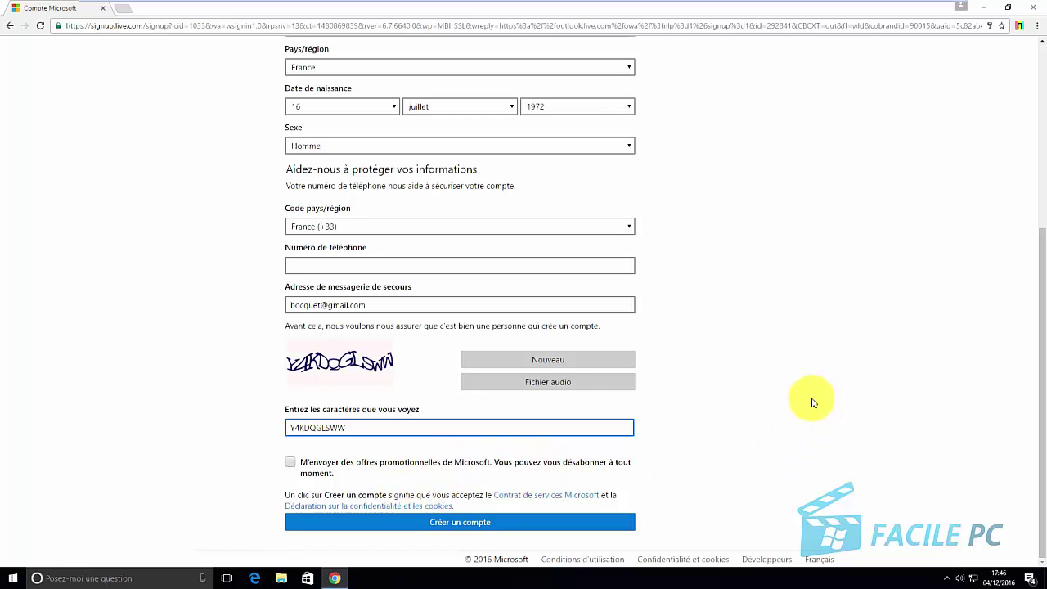
left_click(473, 525)
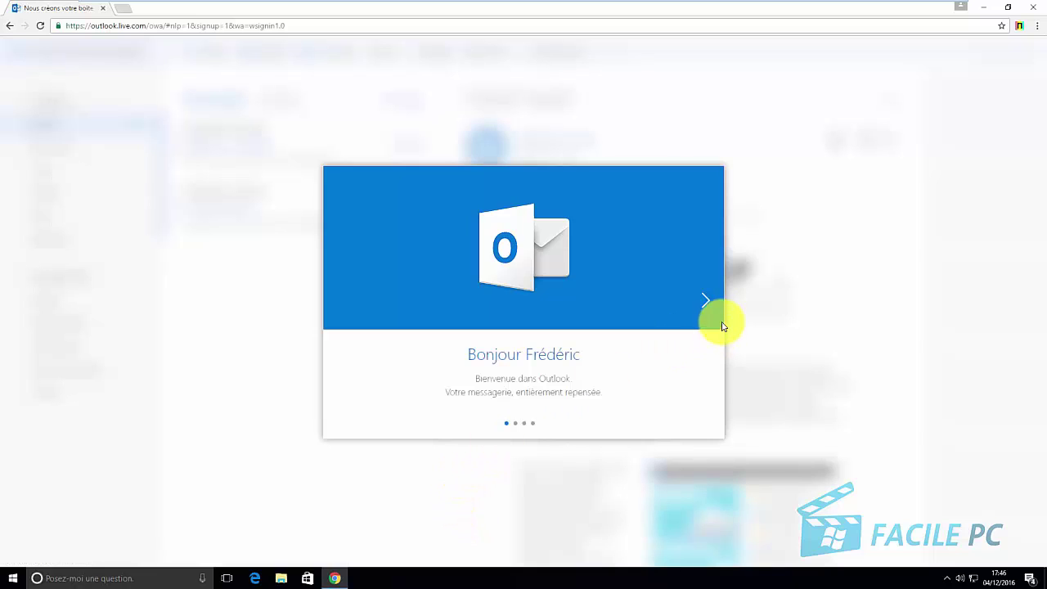
Choose the (UTC+01:00) Bruxelles, Copenhague, Madrid, Paris time zone and continue to themes
left_click(705, 301)
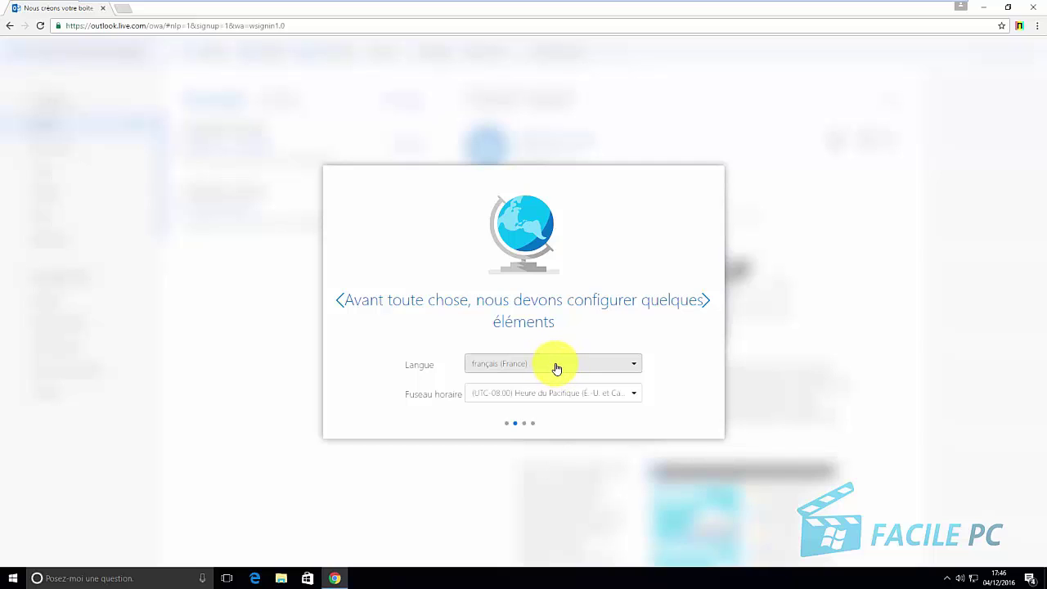
left_click(634, 401)
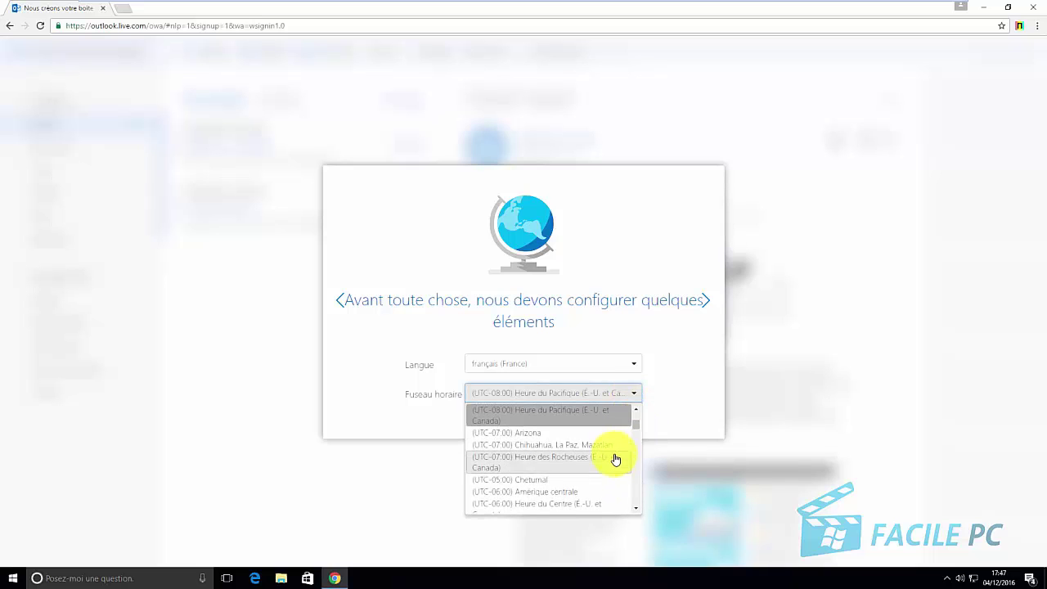
scroll(615, 455, "down", 3)
scroll(614, 459, "down", 12)
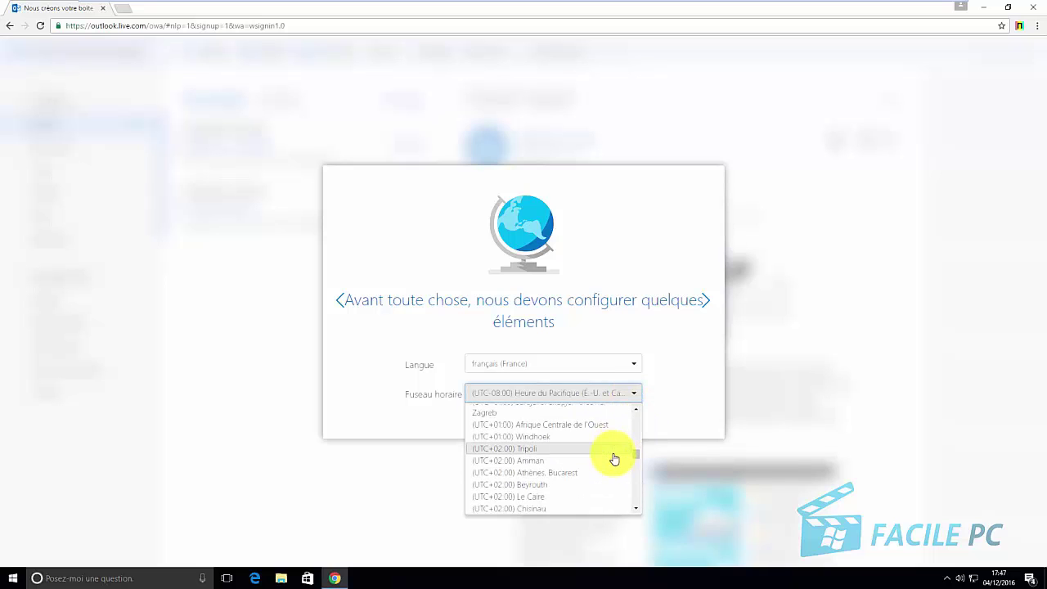
scroll(614, 459, "up", 2)
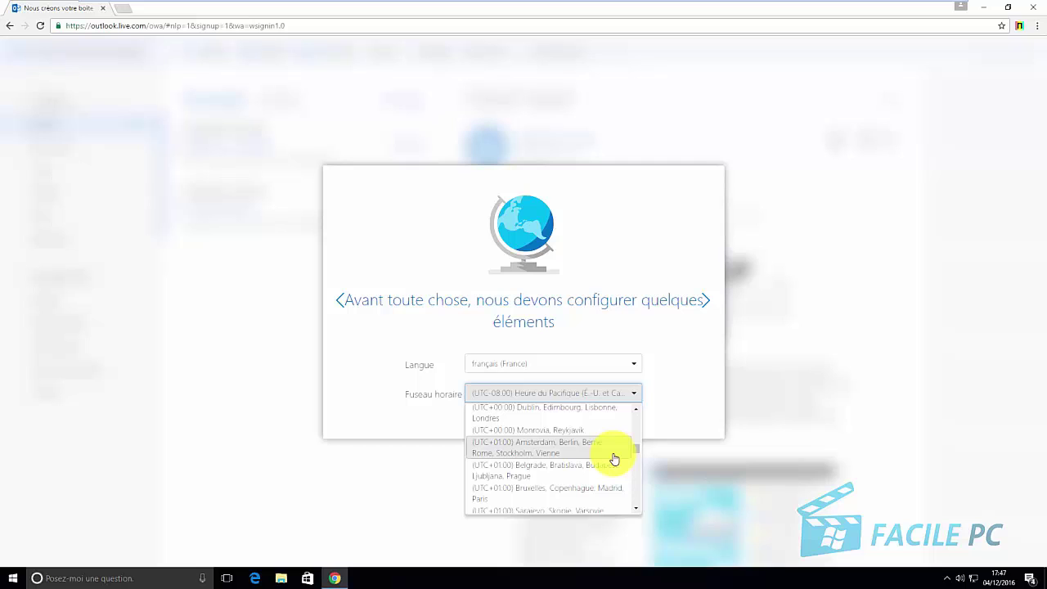
scroll(612, 459, "up", 1)
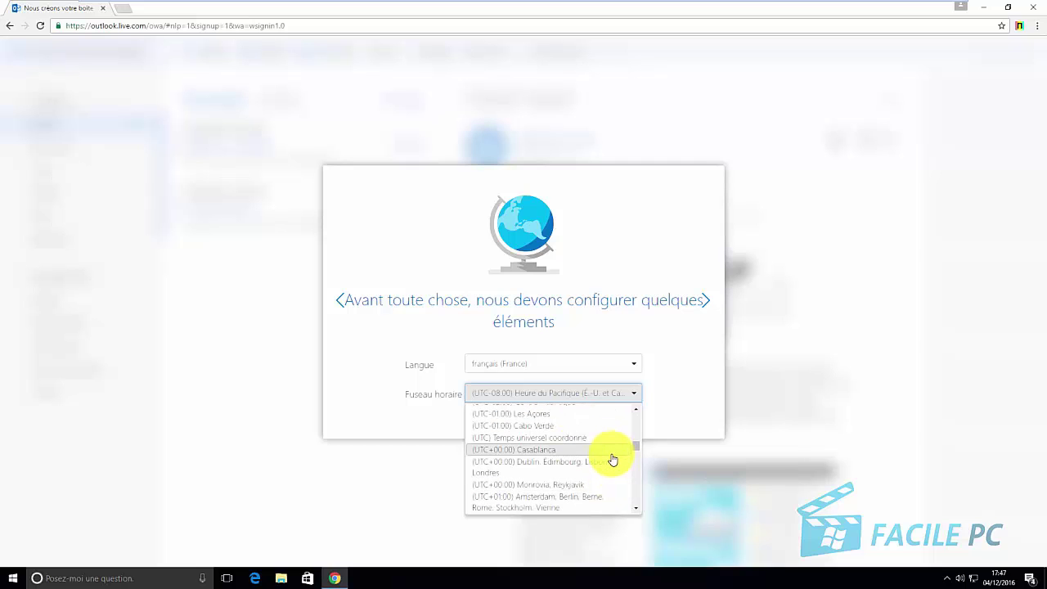
scroll(613, 460, "down", 1)
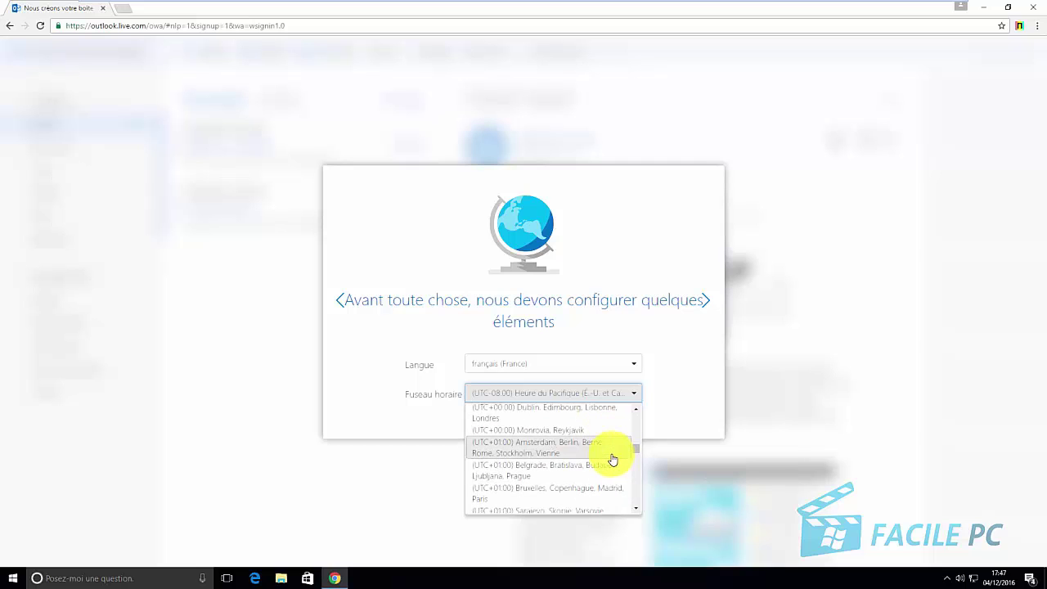
scroll(613, 459, "down", 3)
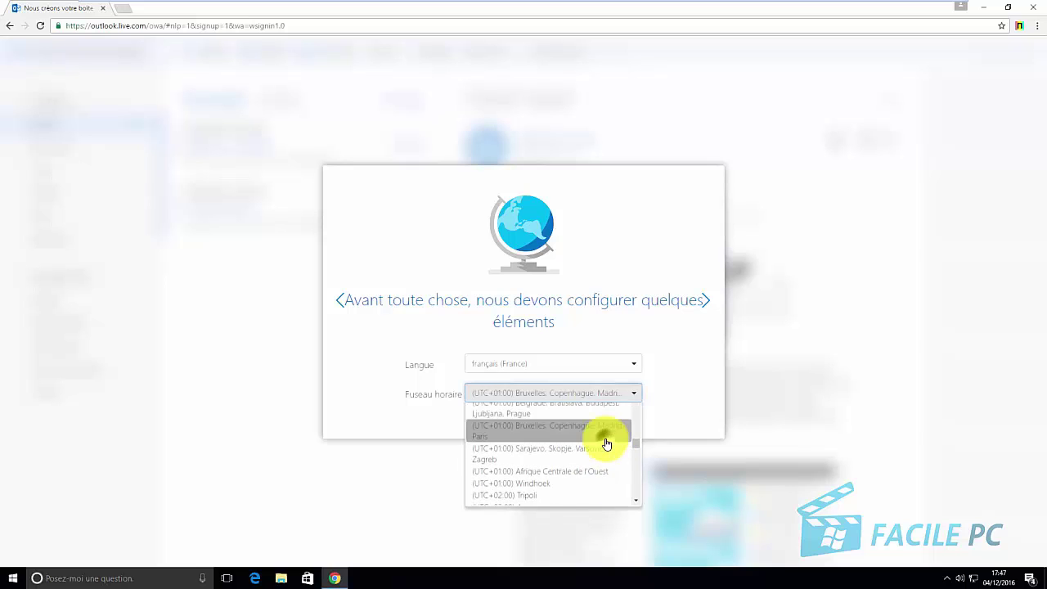
left_click(605, 440)
left_click(706, 300)
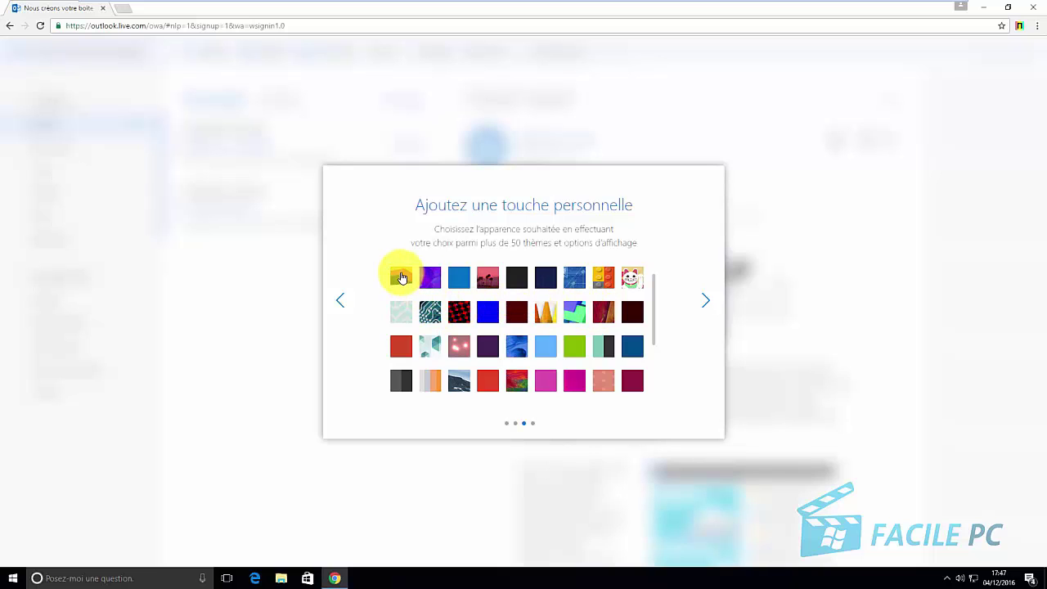
Apply the first theme and write a custom signature with company name and address
left_click(400, 278)
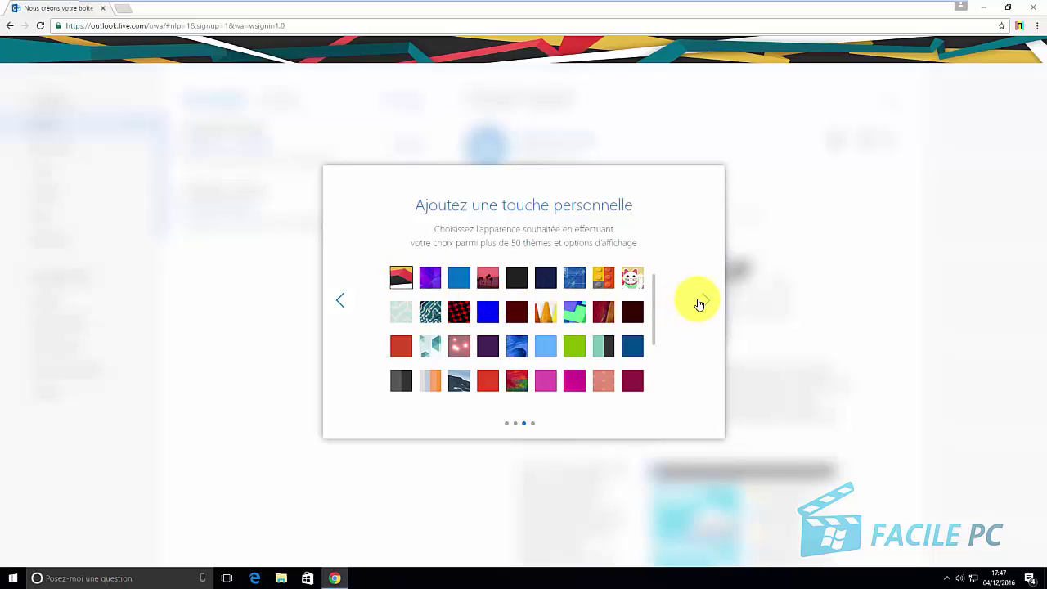
left_click(701, 301)
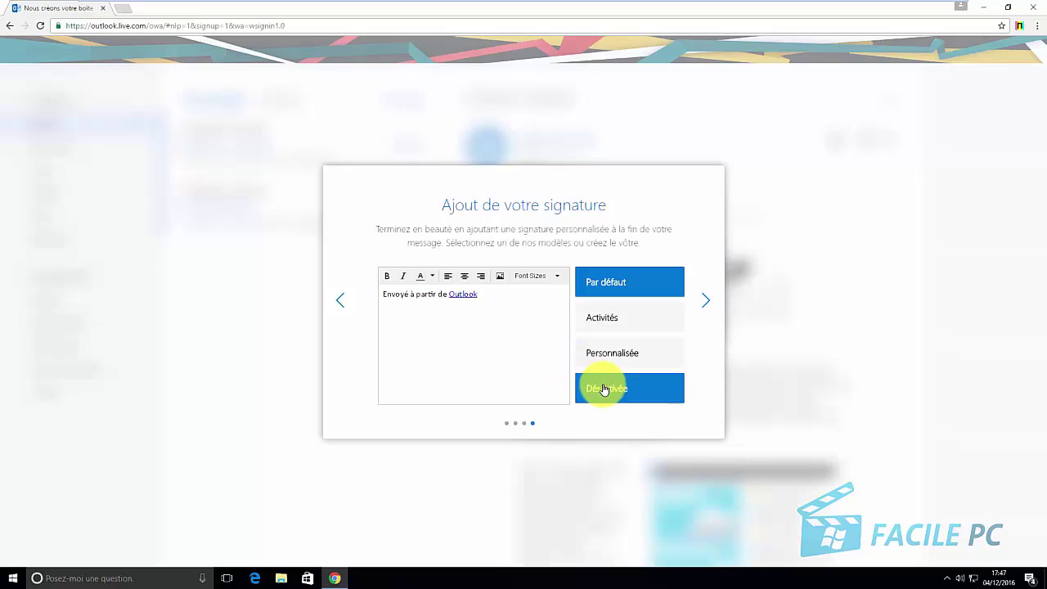
left_click(619, 360)
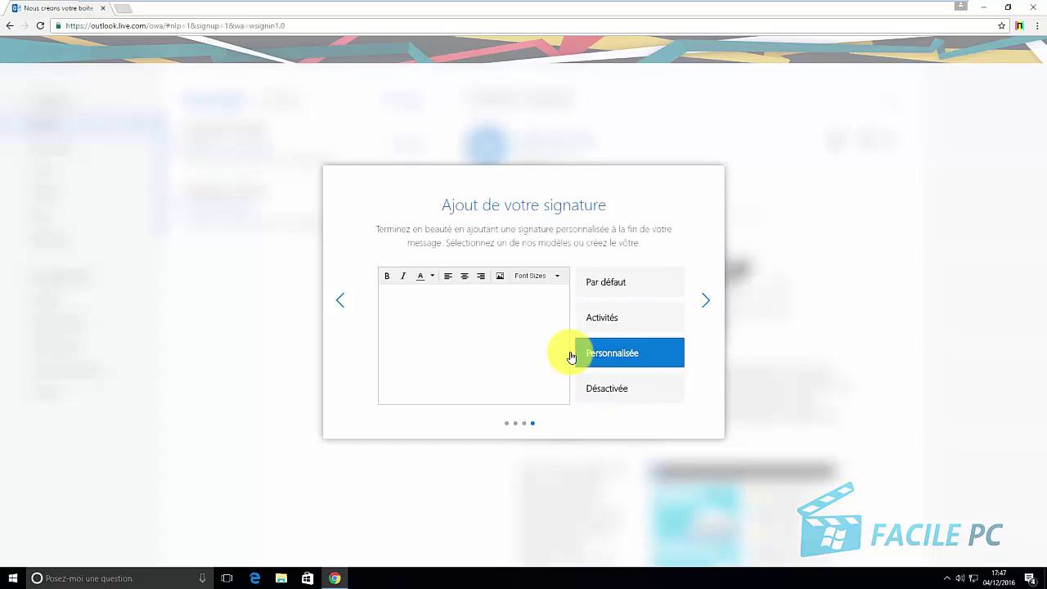
left_click(434, 314)
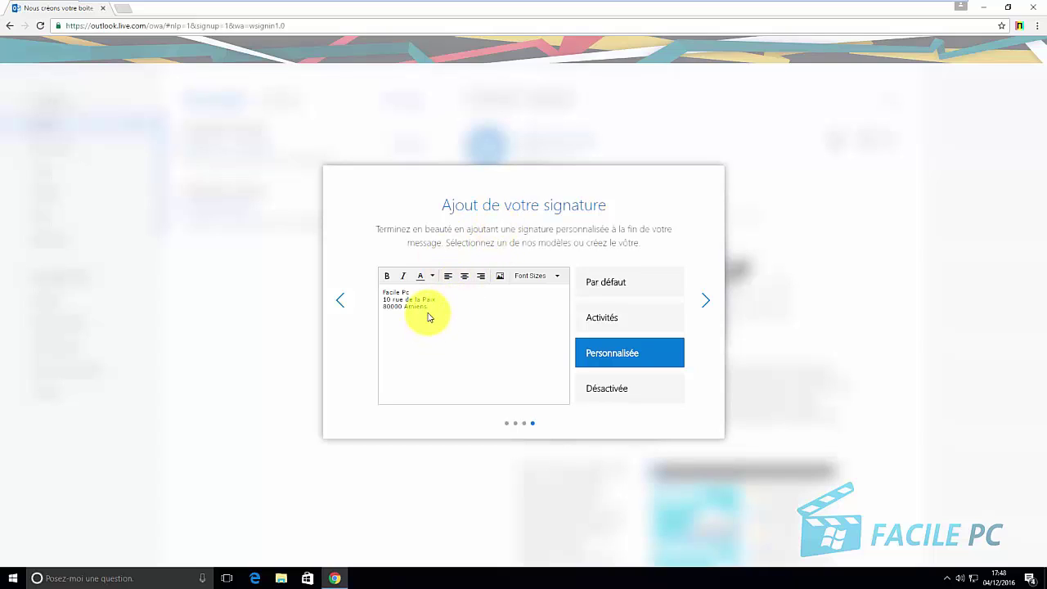
Make the last signature line bold, italic and blue, and centre all lines
left_click_drag(428, 306, 382, 308)
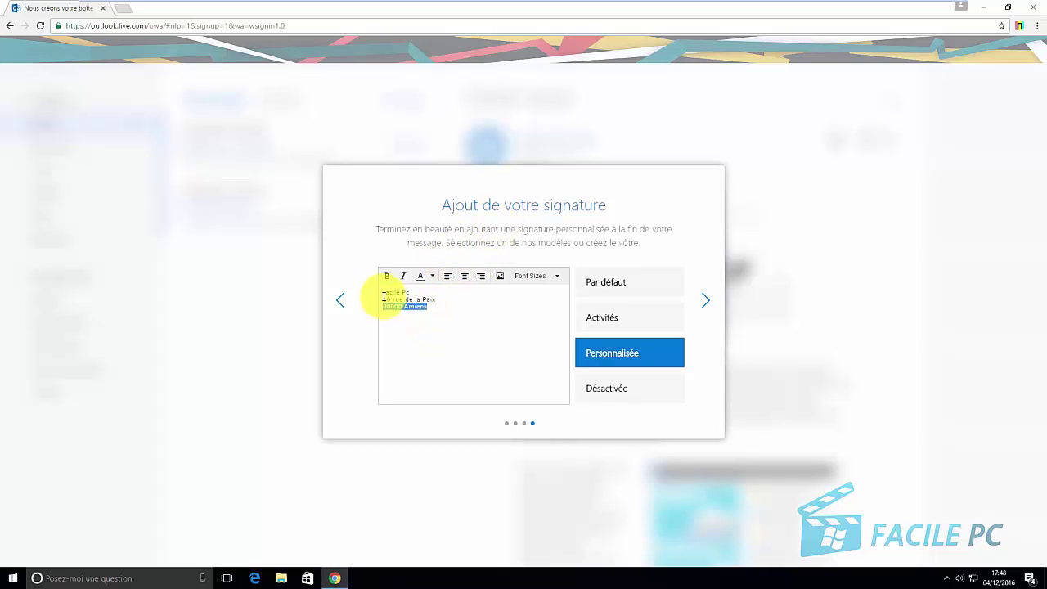
left_click(386, 278)
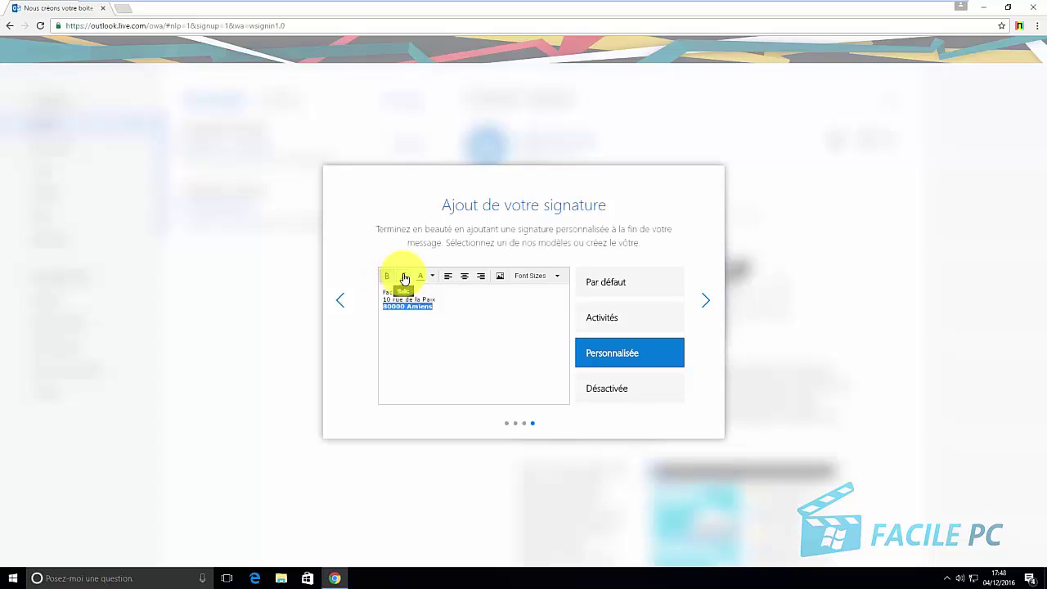
left_click(402, 278)
left_click(429, 275)
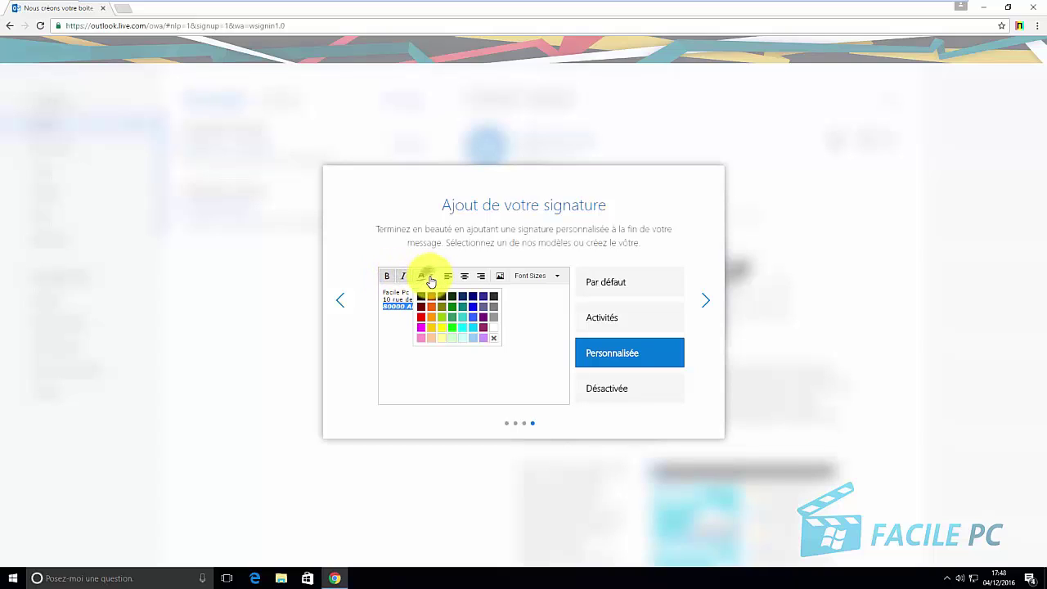
left_click(472, 308)
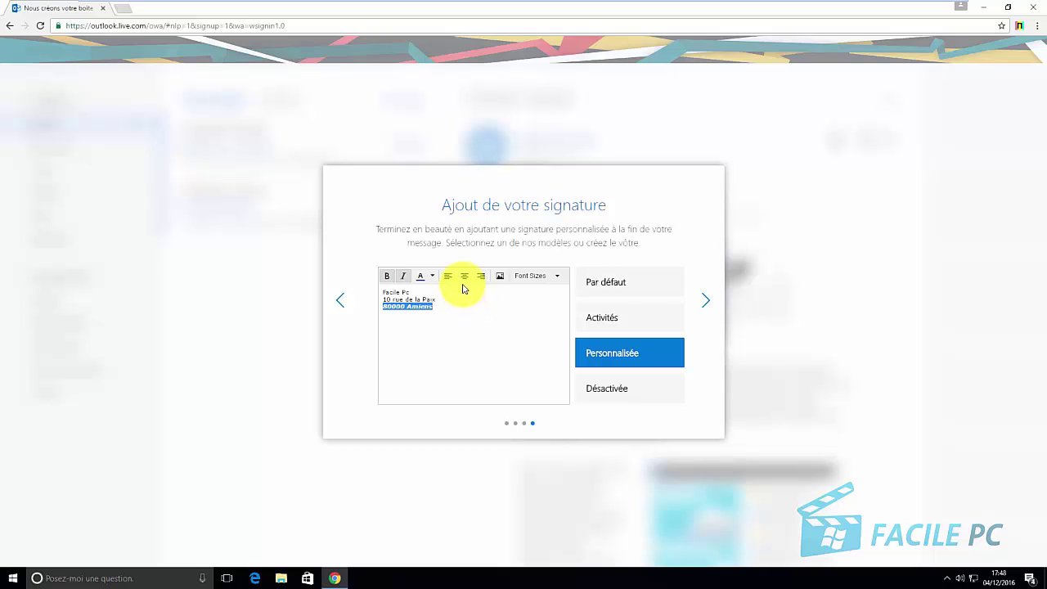
left_click(464, 276)
left_click_drag(437, 300, 382, 288)
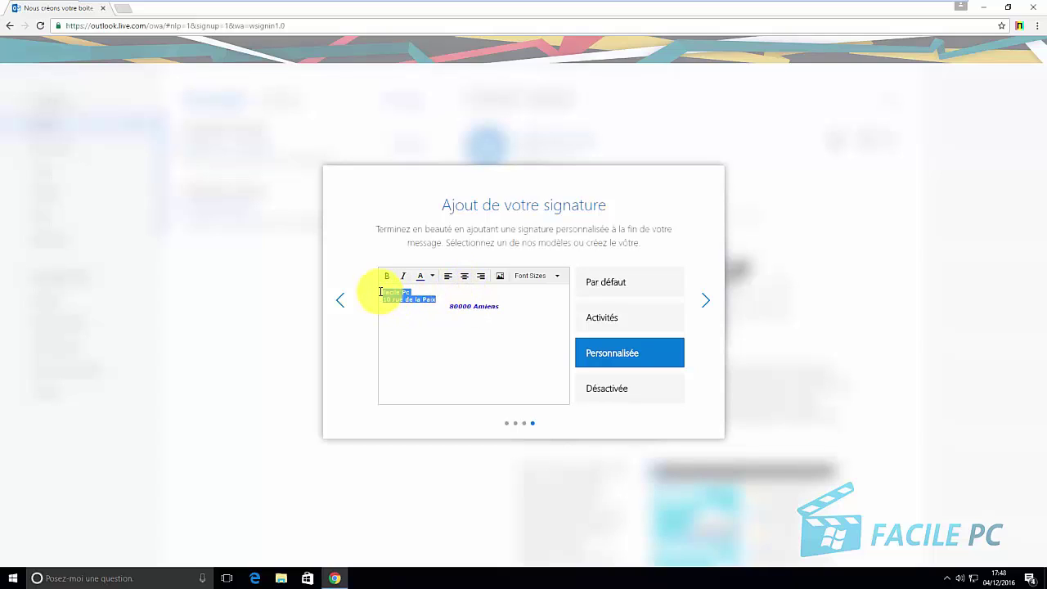
left_click(464, 278)
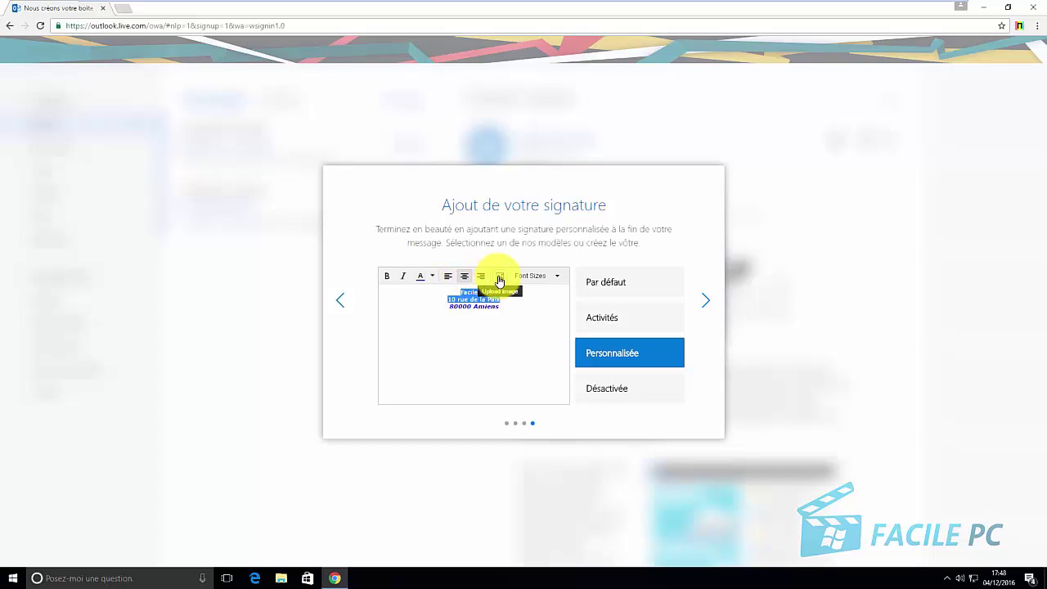
Set all signature lines to 14pt and finish the signature step
left_click(500, 280)
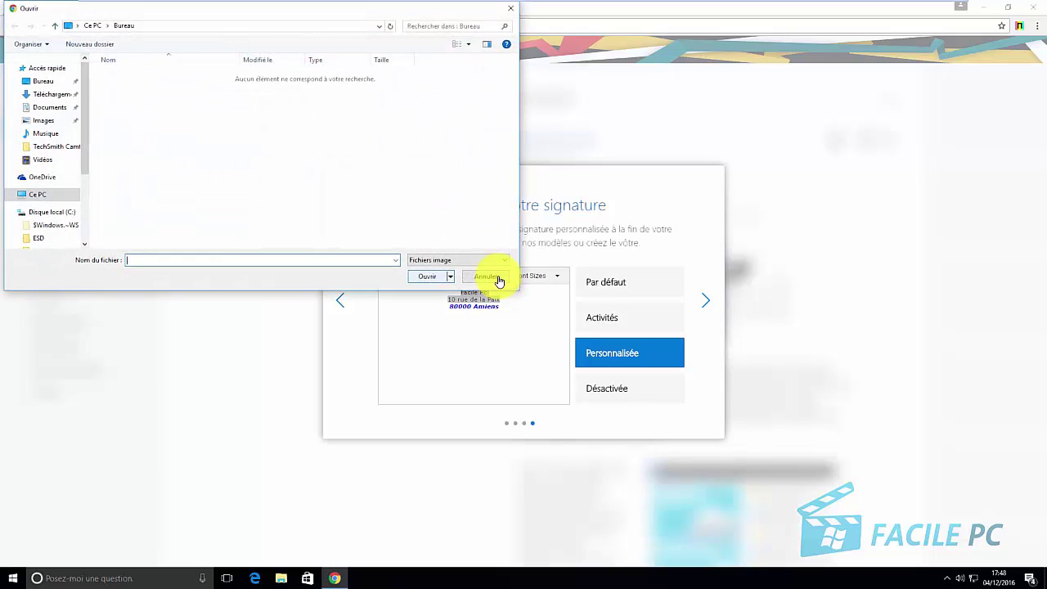
left_click(481, 276)
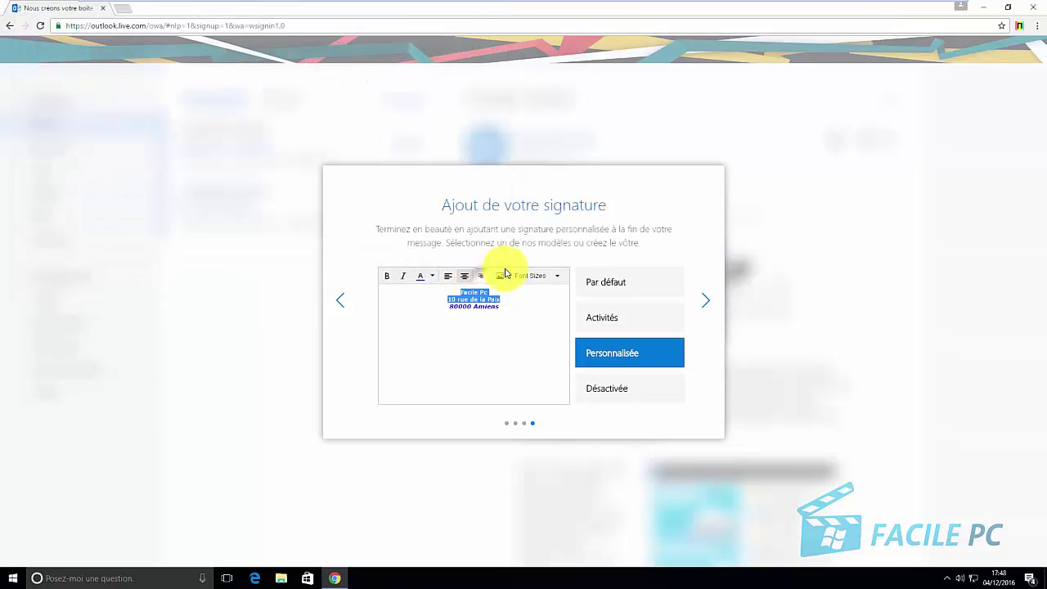
left_click(556, 279)
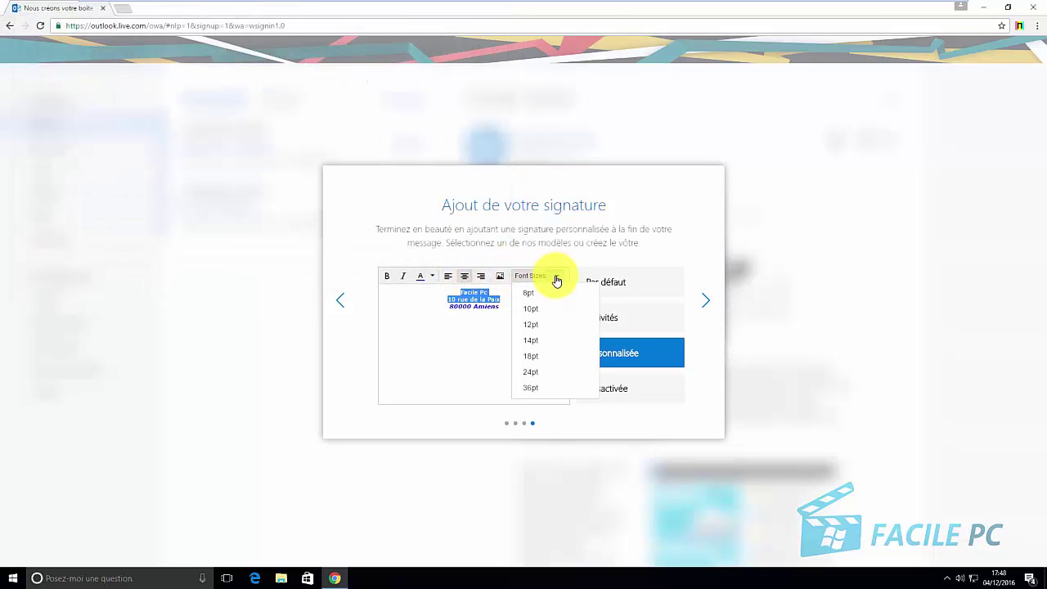
left_click(534, 340)
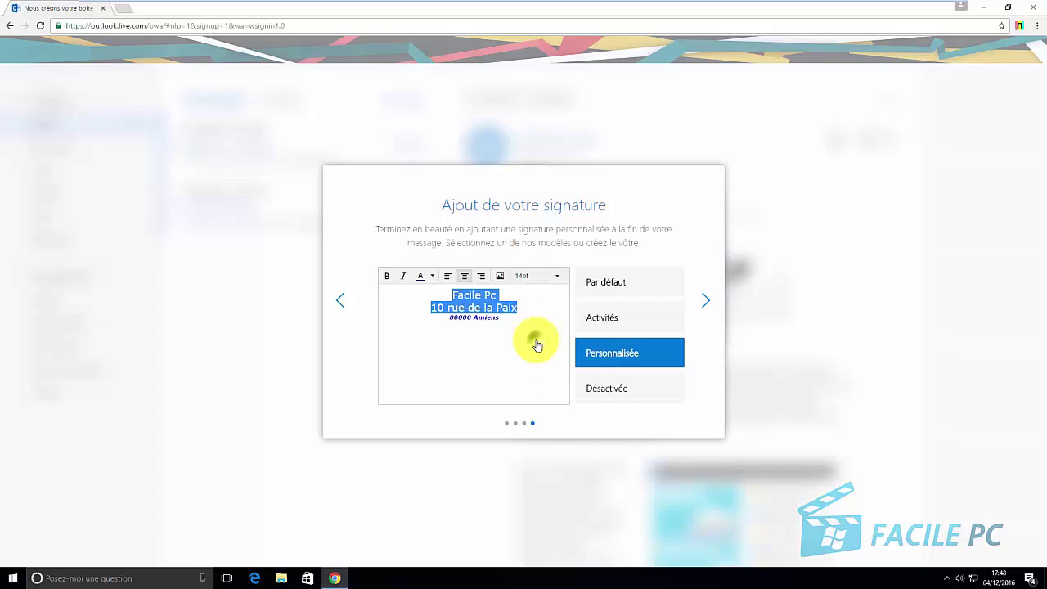
left_click_drag(501, 319, 448, 317)
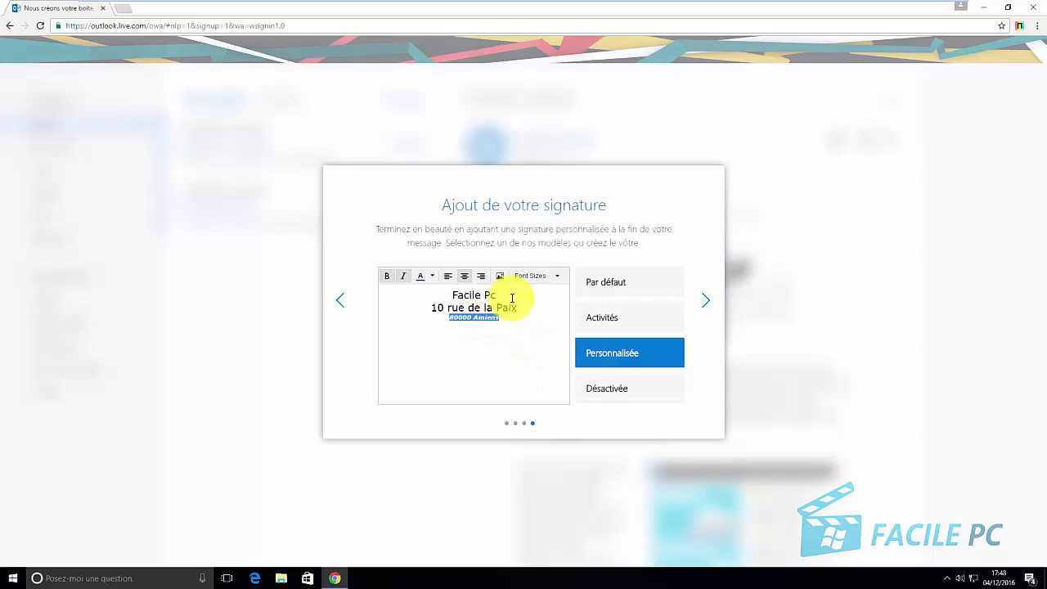
left_click(552, 277)
left_click(537, 339)
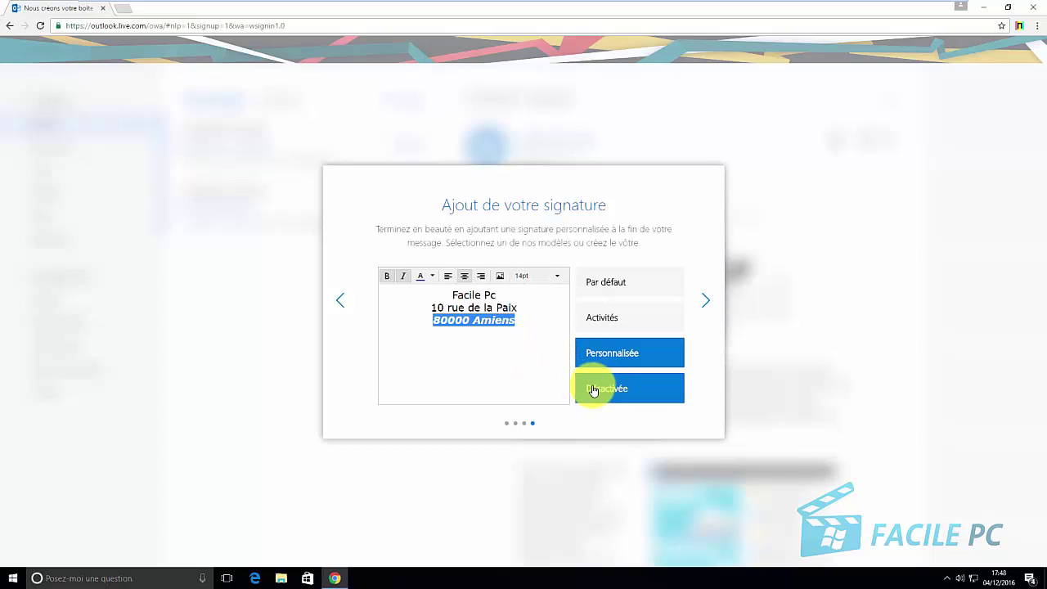
left_click(523, 365)
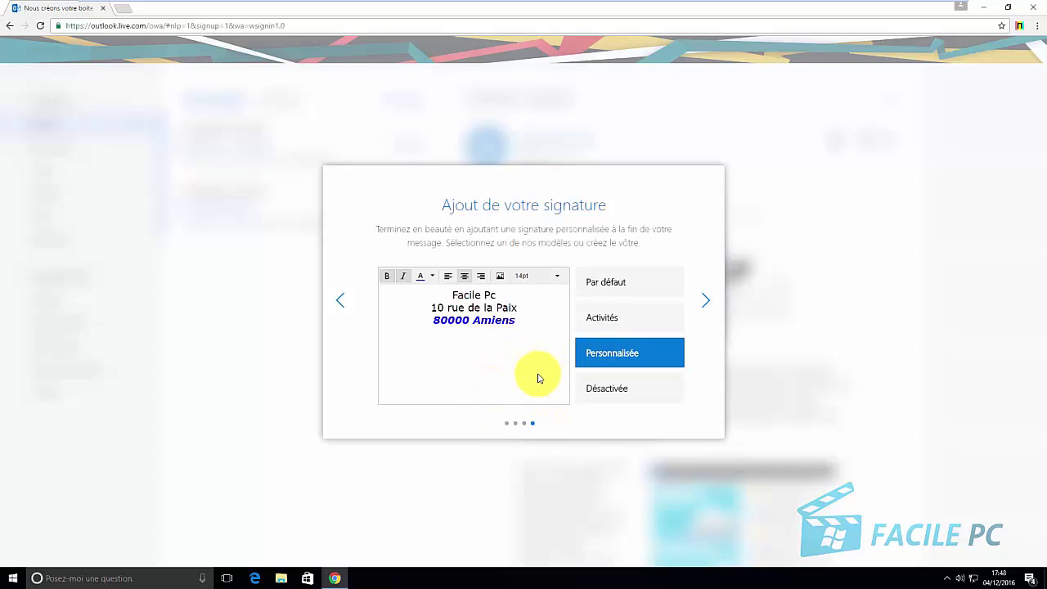
left_click(703, 305)
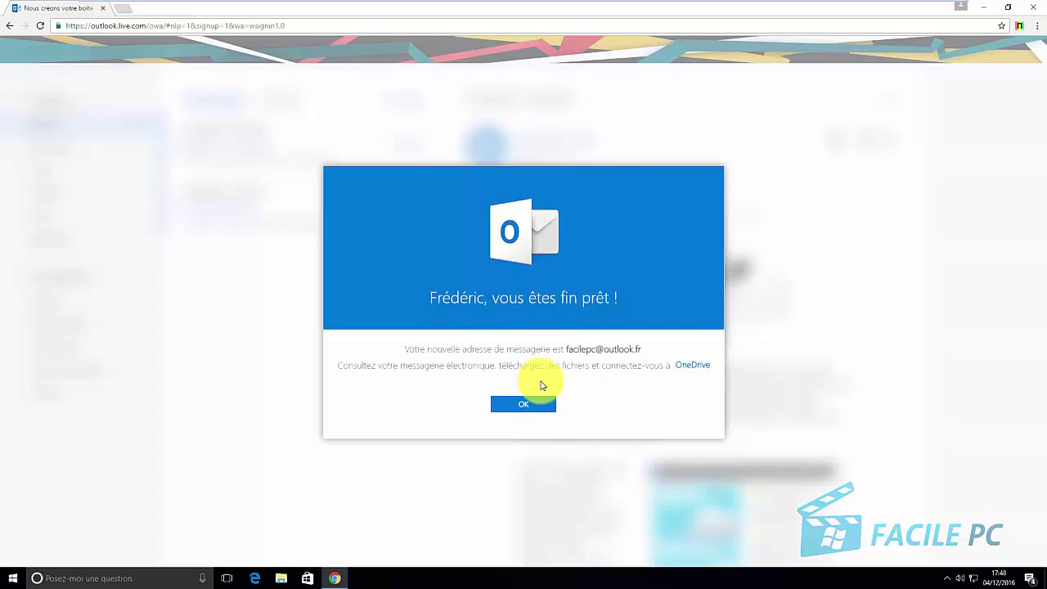
Confirm the 'vous êtes fin prêt' screen with OK to reach the inbox
left_click(522, 410)
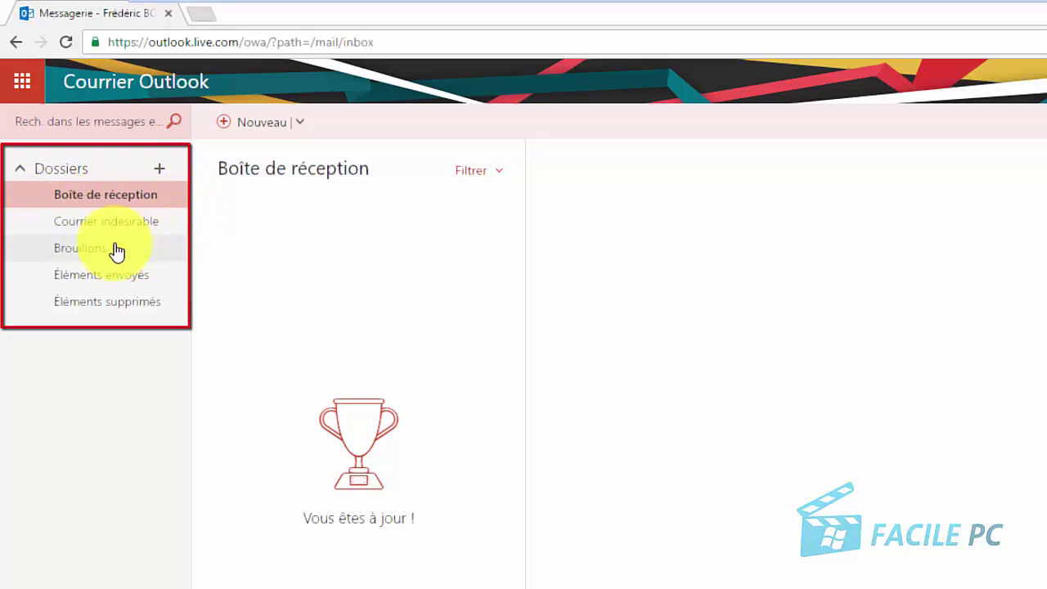
Create a personal folder named after a contact and open it
left_click(135, 201)
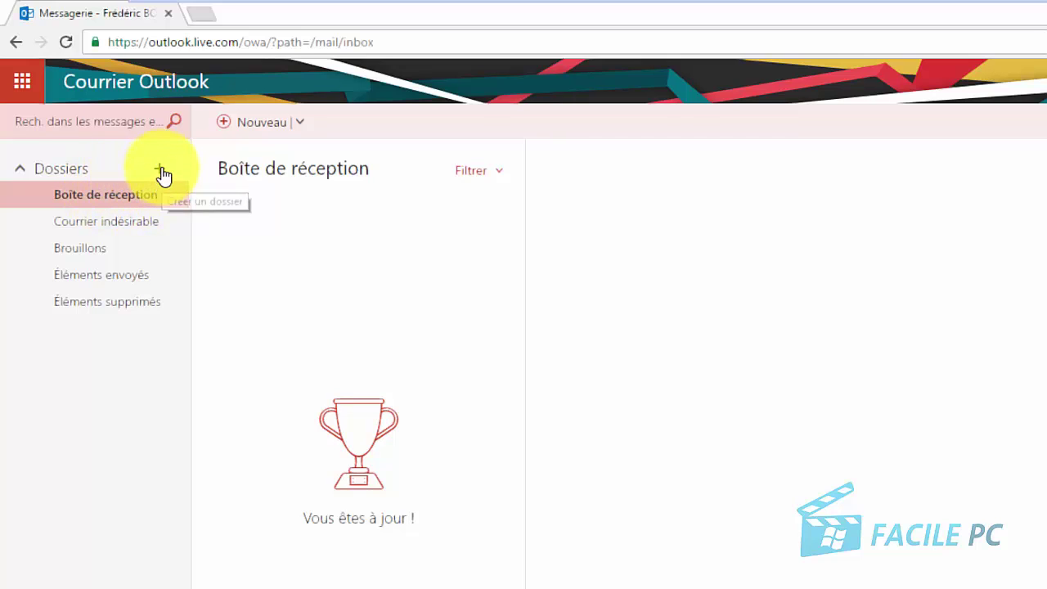
left_click(160, 171)
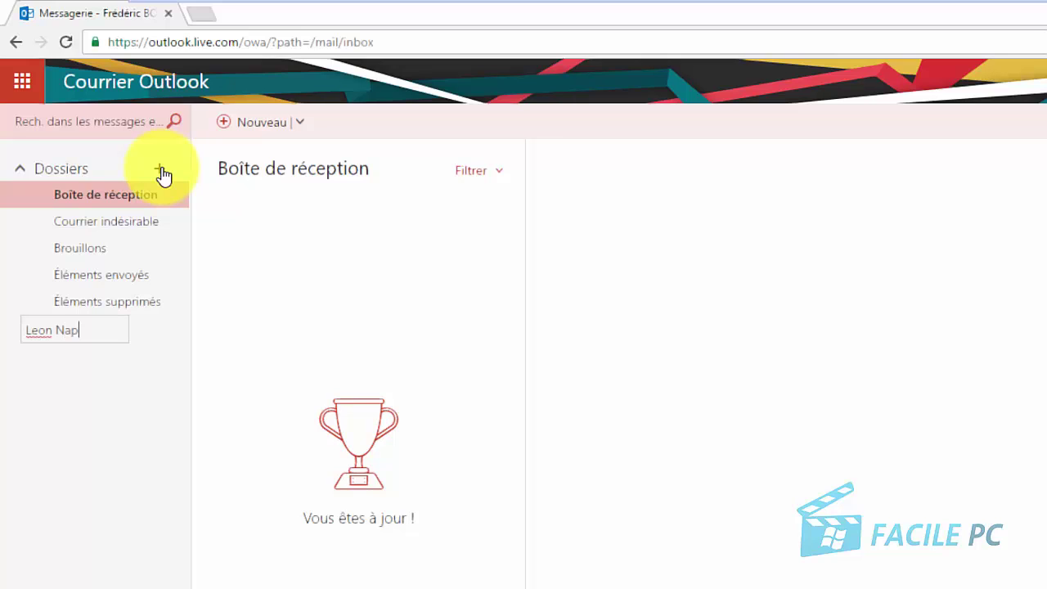
key("Return")
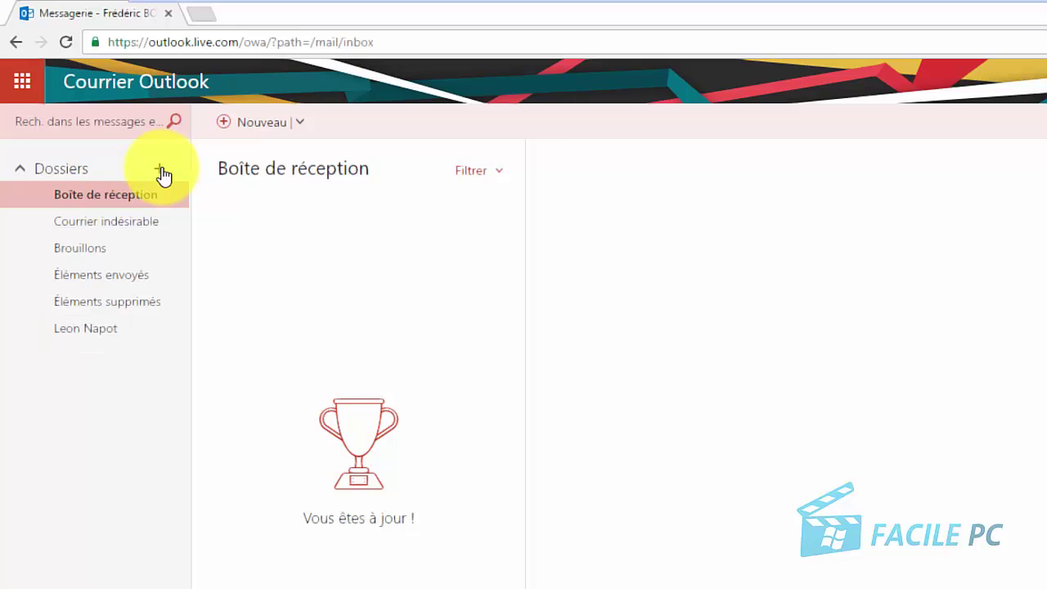
left_click(81, 329)
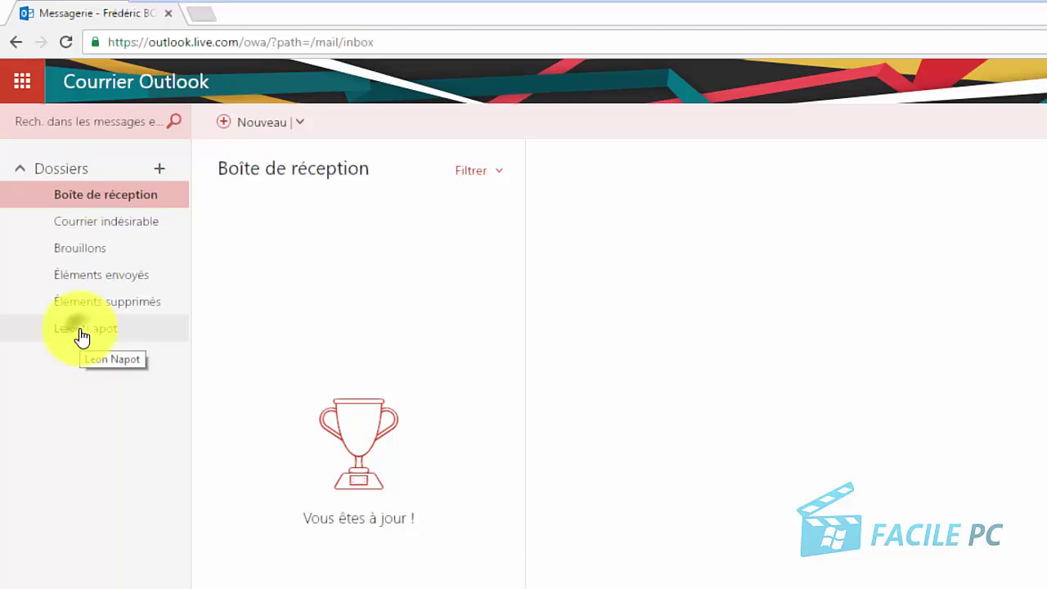
Delete the new folder and collapse Éléments supprimés
right_click(81, 332)
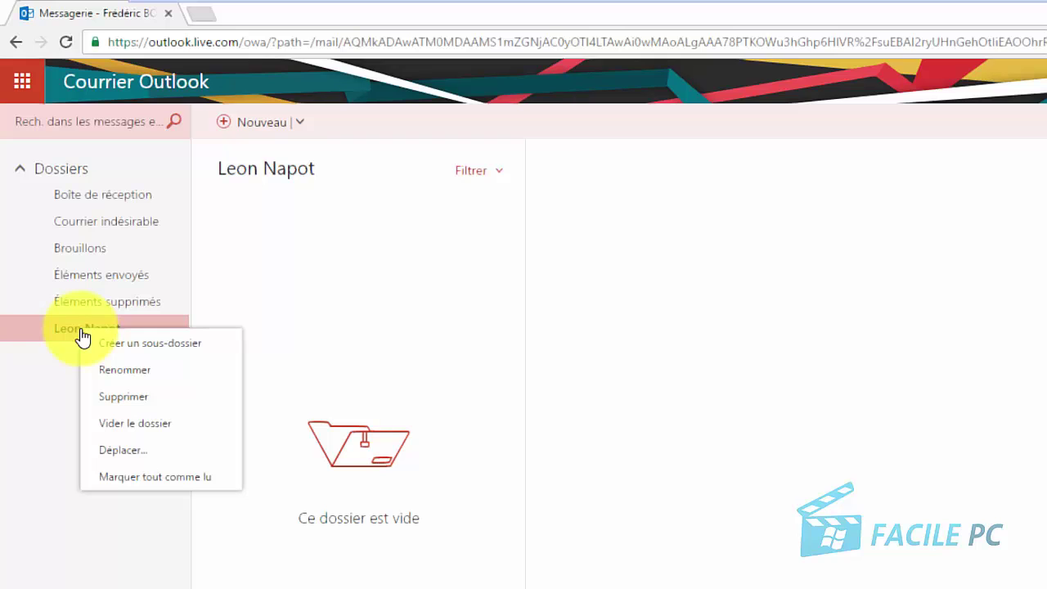
left_click(131, 398)
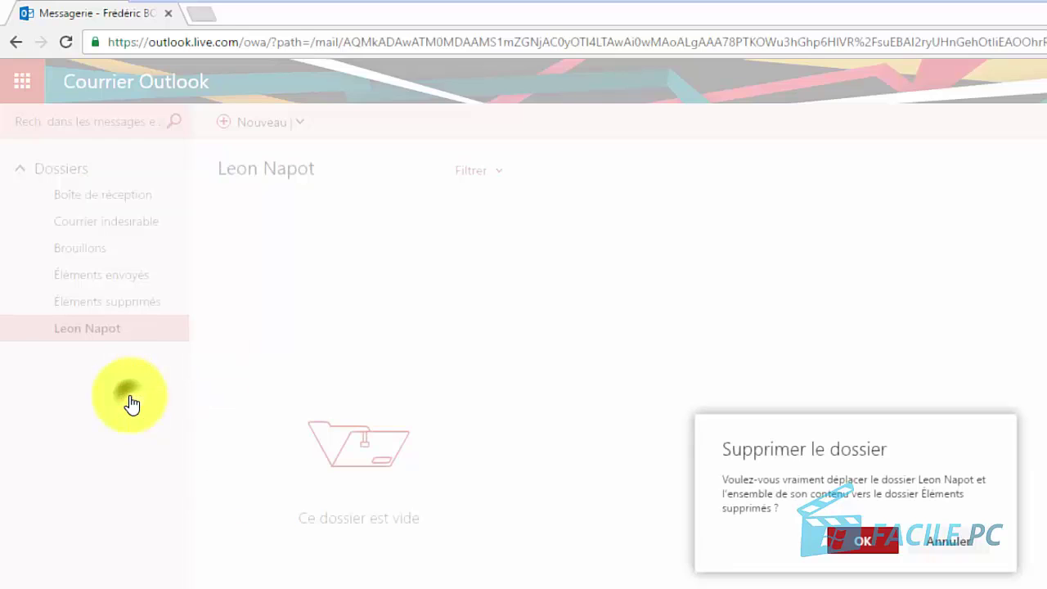
left_click(866, 541)
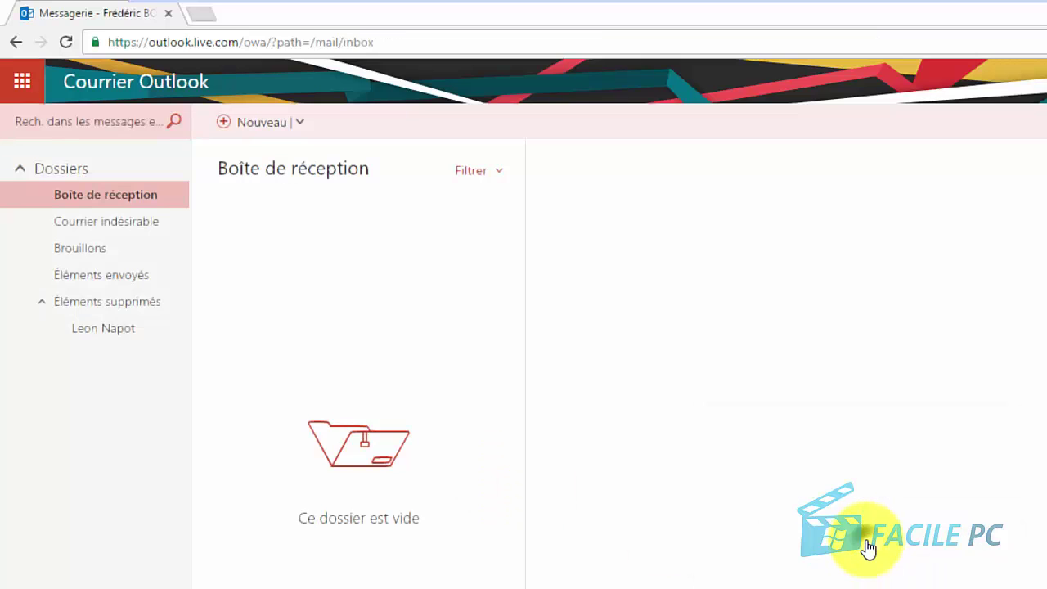
left_click(46, 302)
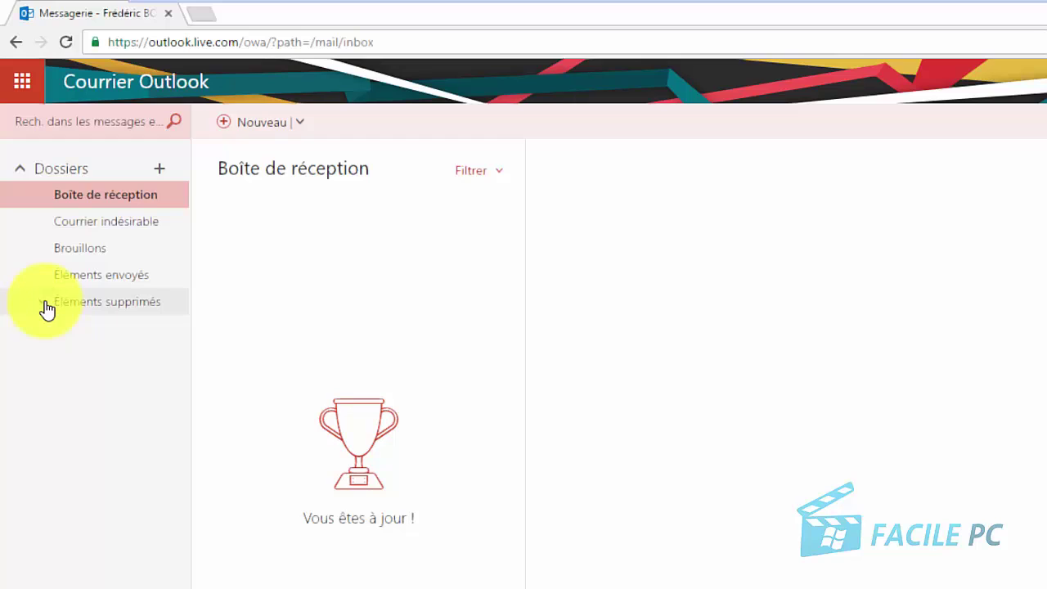
Browse the Courrier indésirable, Brouillons and Éléments envoyés folders
left_click(69, 229)
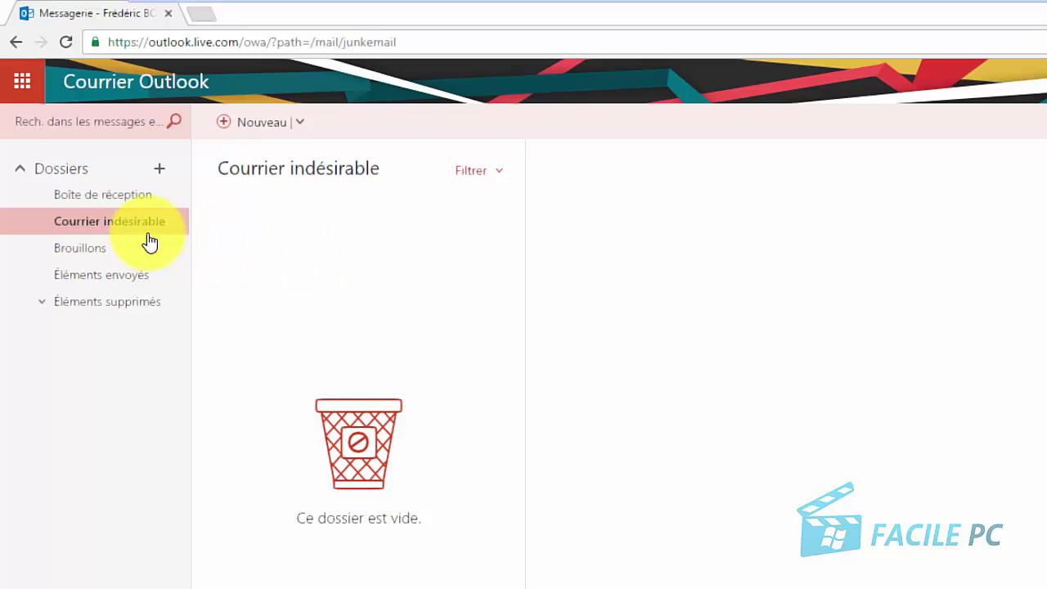
left_click(82, 248)
left_click(97, 276)
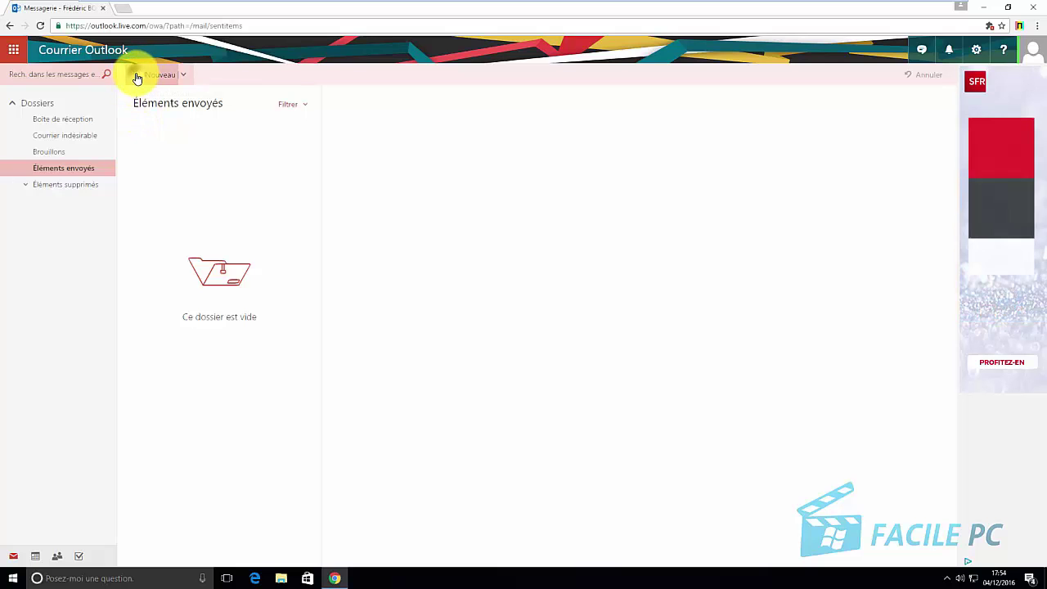
Address a new message to a Gmail recipient with the subject 'Test mail'
left_click(138, 77)
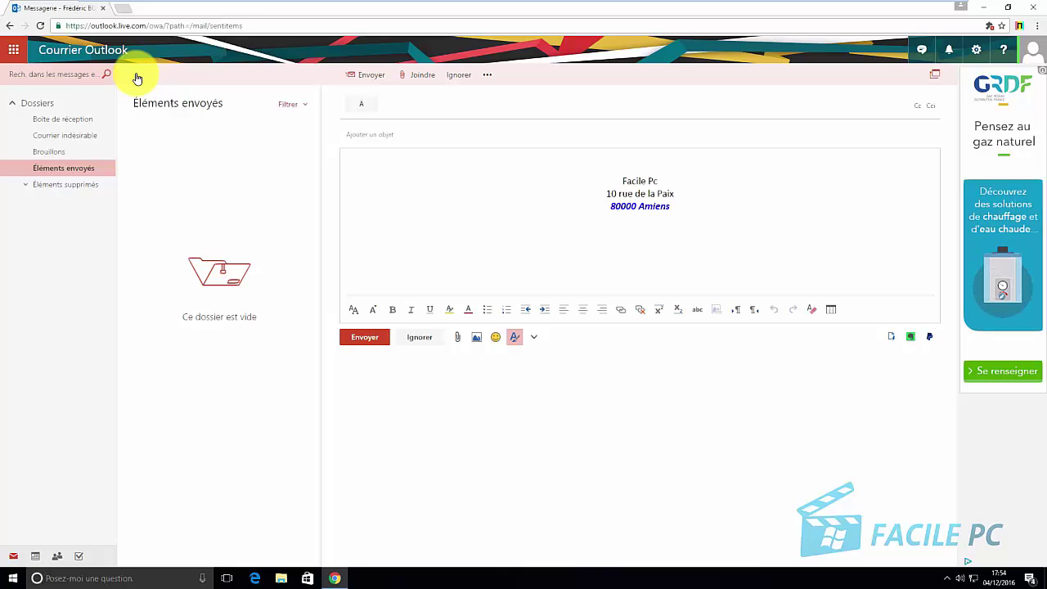
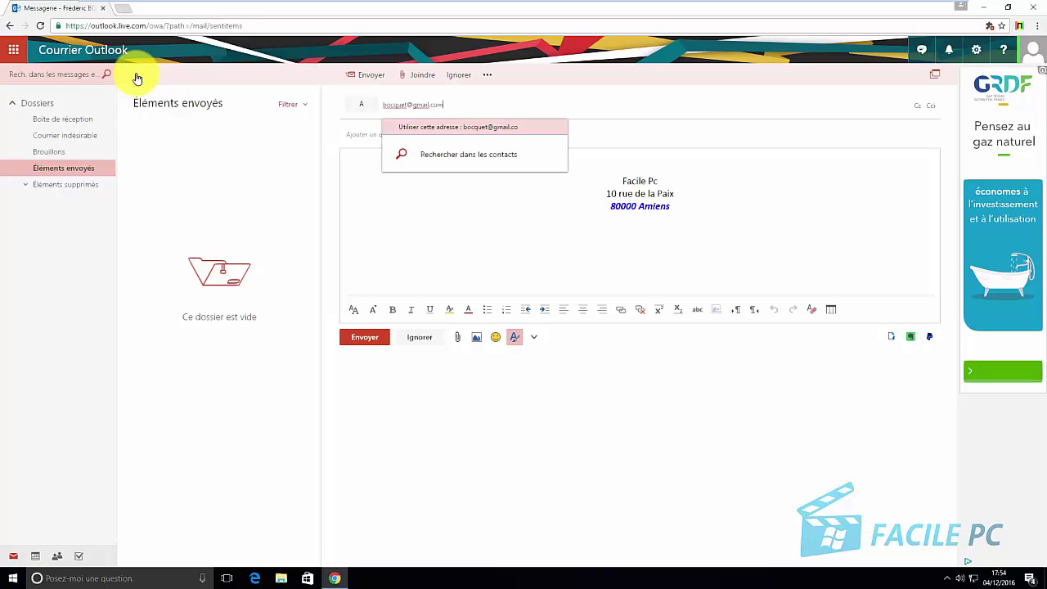
left_click(462, 127)
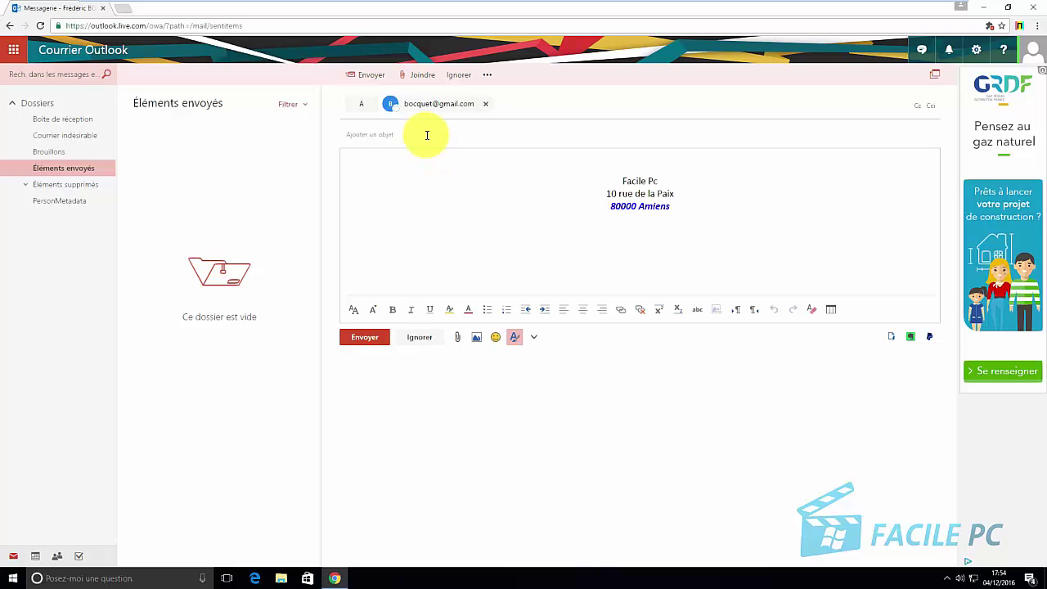
left_click(427, 135)
type("Test mail")
Write a greeting and 'Comment allez-vous ?' on separate lines in the body
left_click(412, 158)
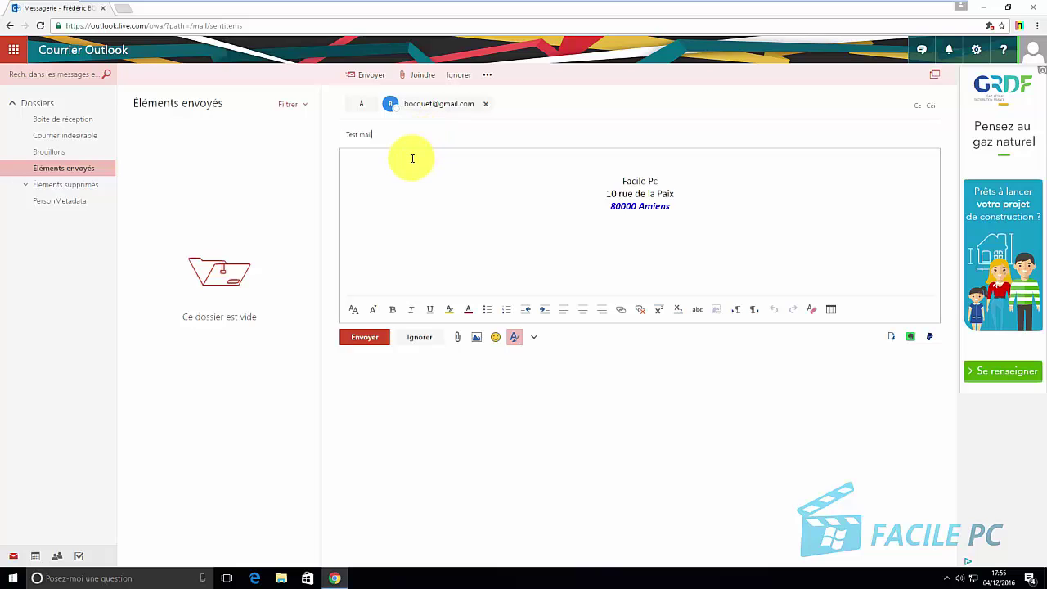
left_click(412, 158)
type(",")
key("Return")
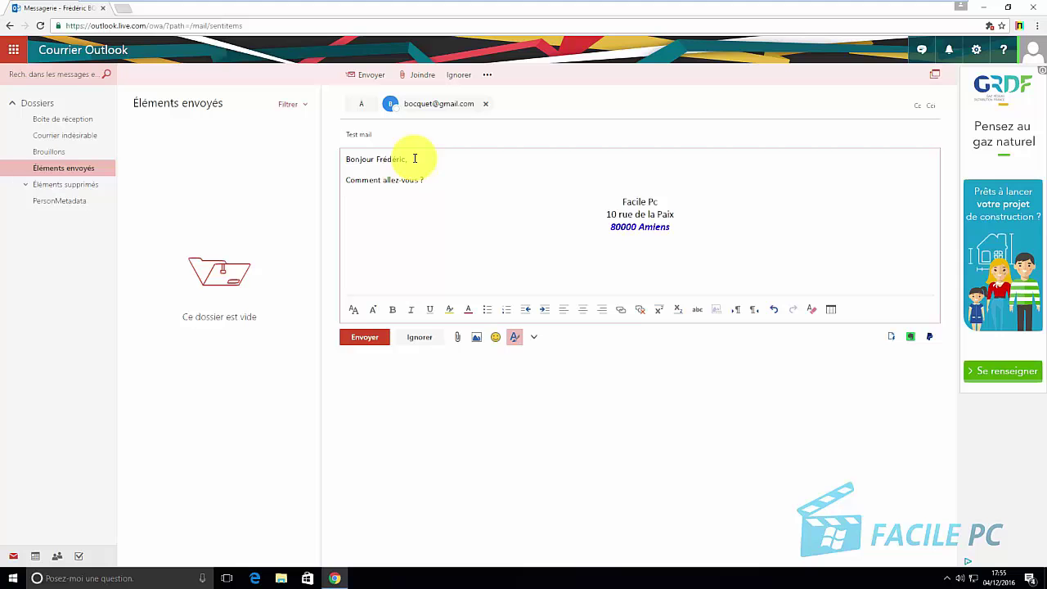
key("Return")
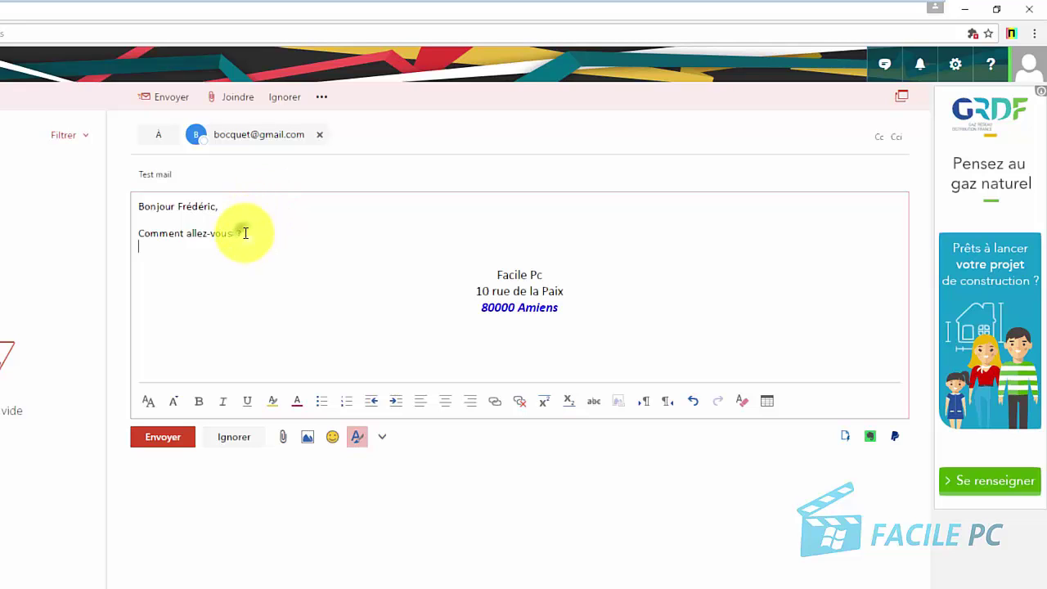
Format 'Comment allez-vous ?' in larger Comic Sans MS, bold, italic and underlined
left_click_drag(242, 233, 139, 233)
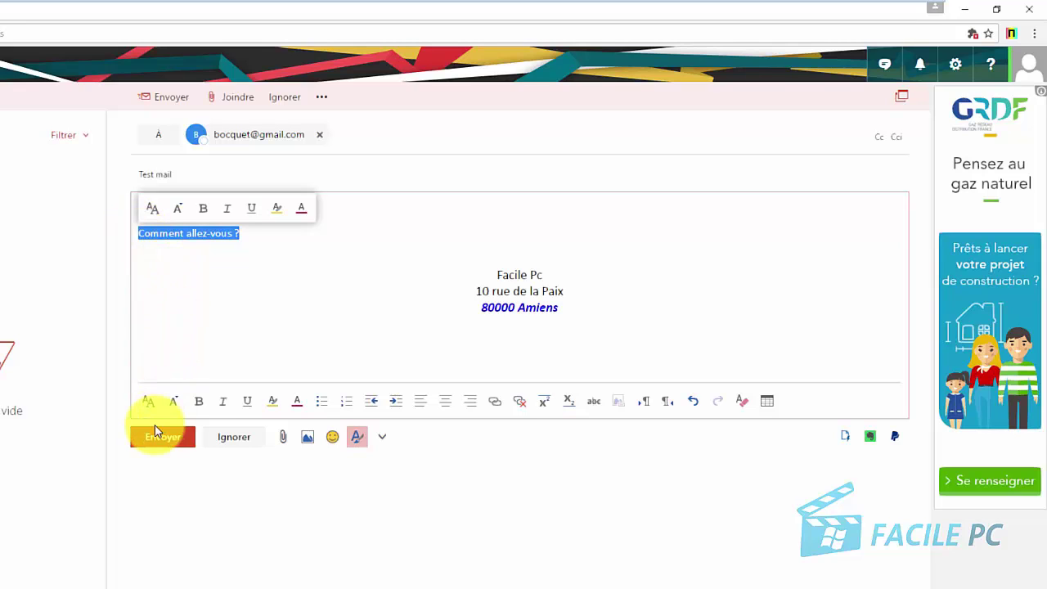
left_click(148, 401)
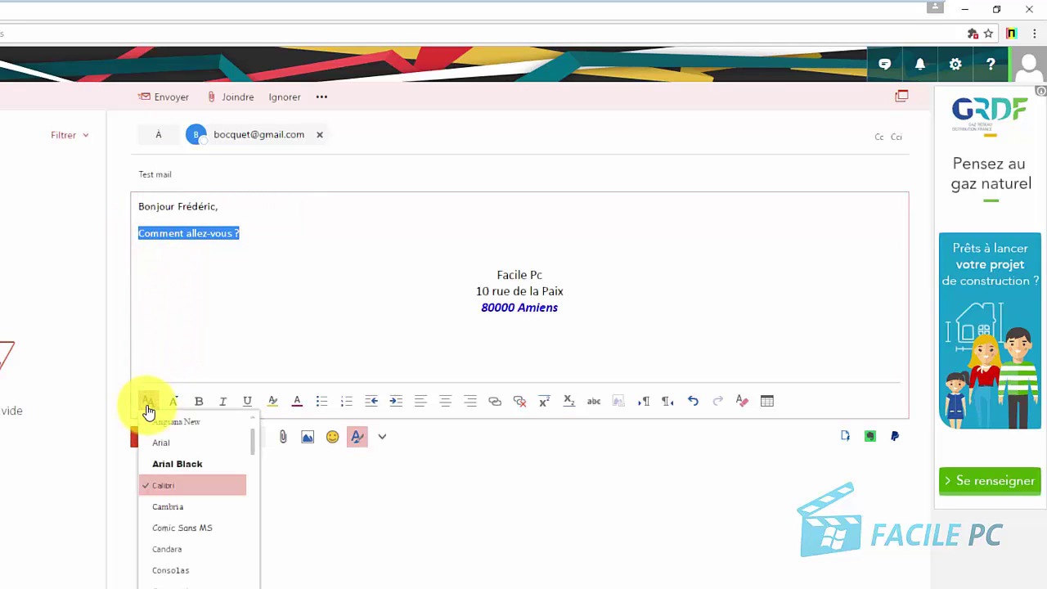
left_click(178, 527)
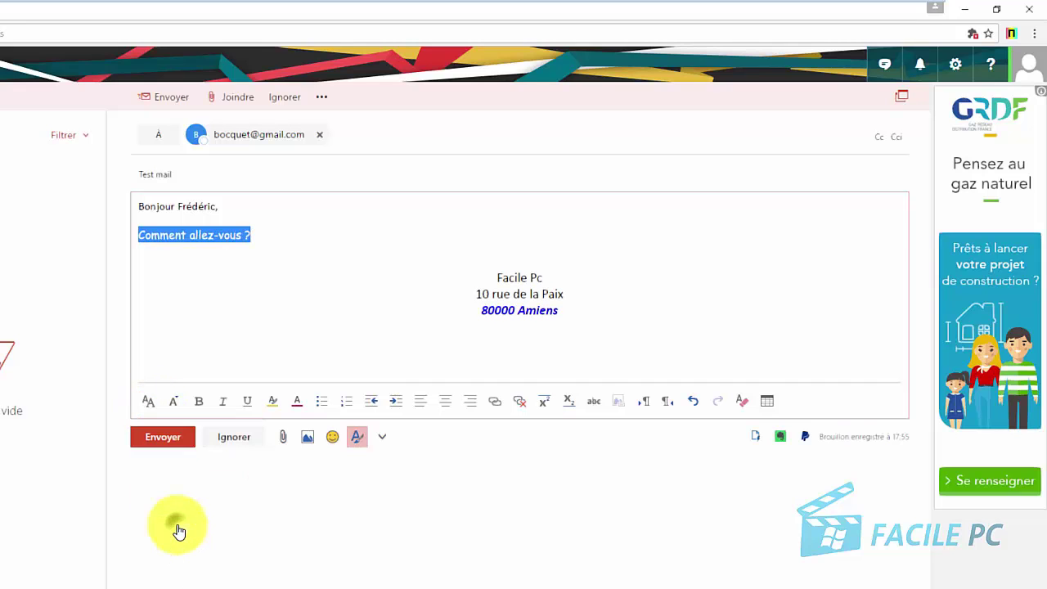
left_click(177, 409)
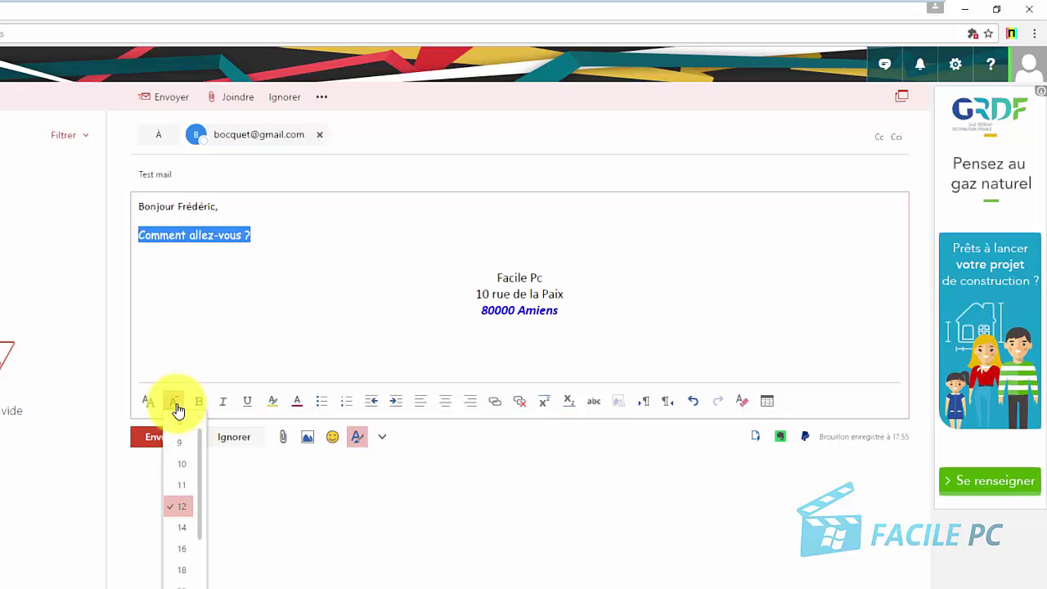
left_click(184, 556)
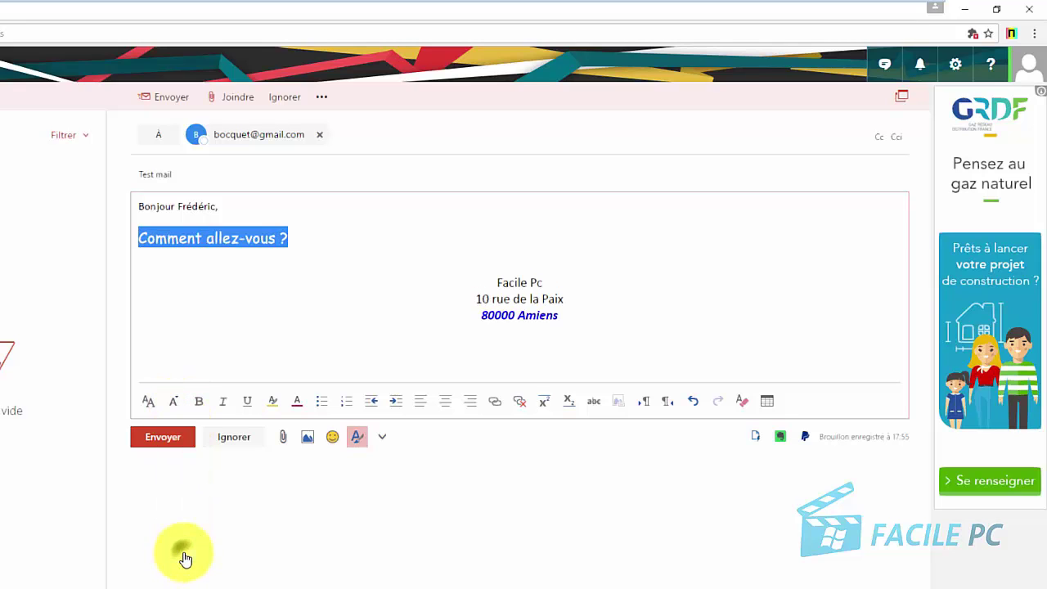
left_click(200, 408)
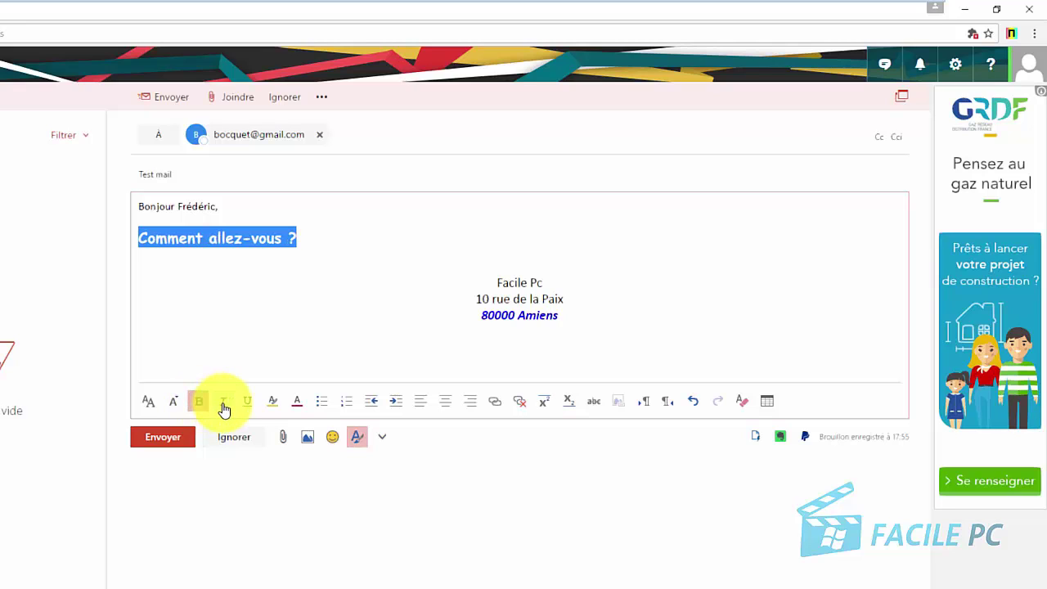
left_click(223, 408)
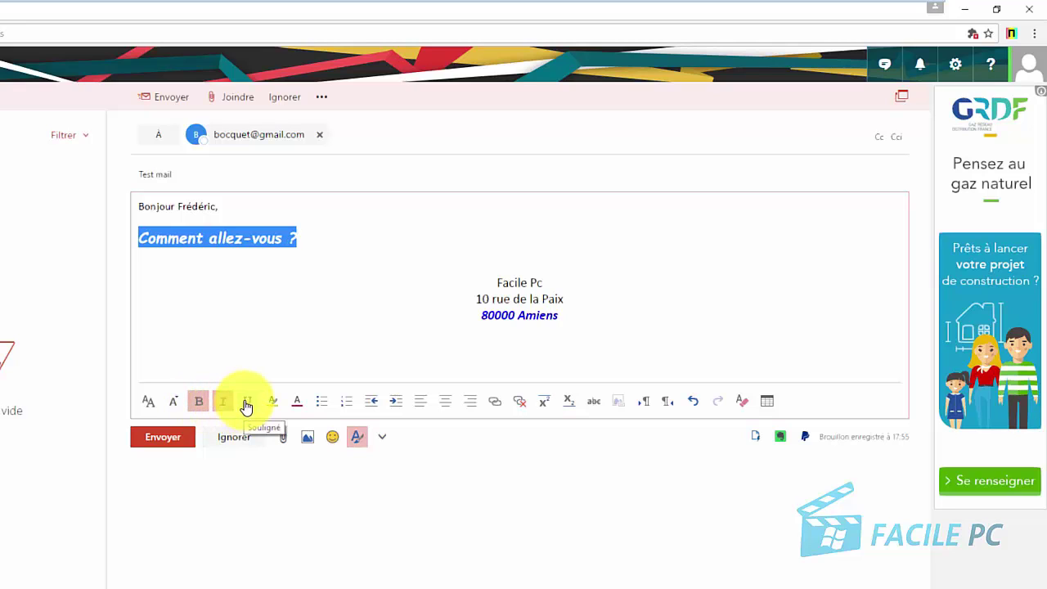
left_click(245, 406)
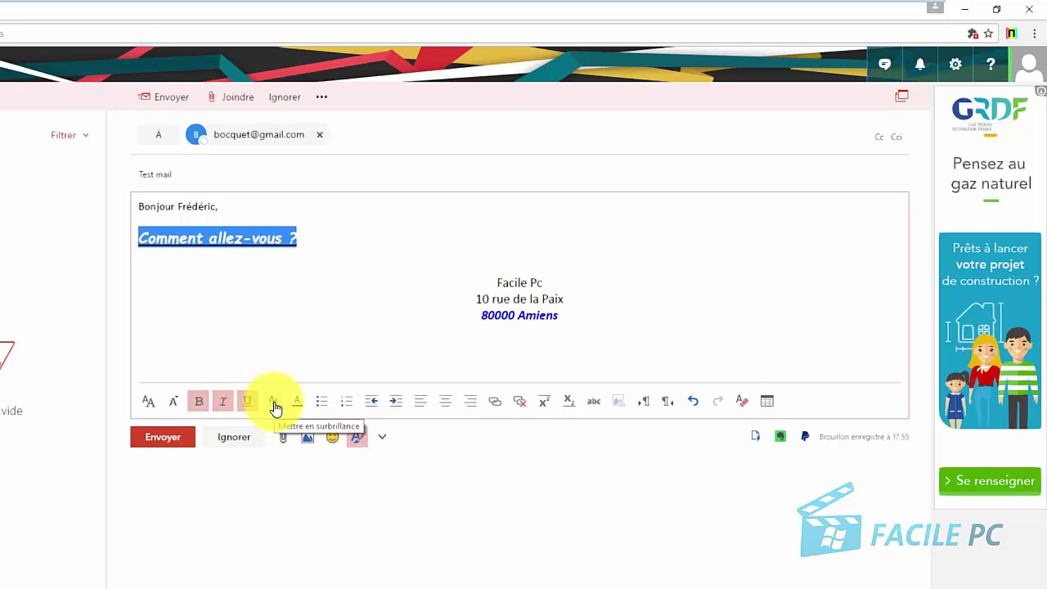
Highlight the line yellow, then remove the highlight by choosing white
left_click(274, 405)
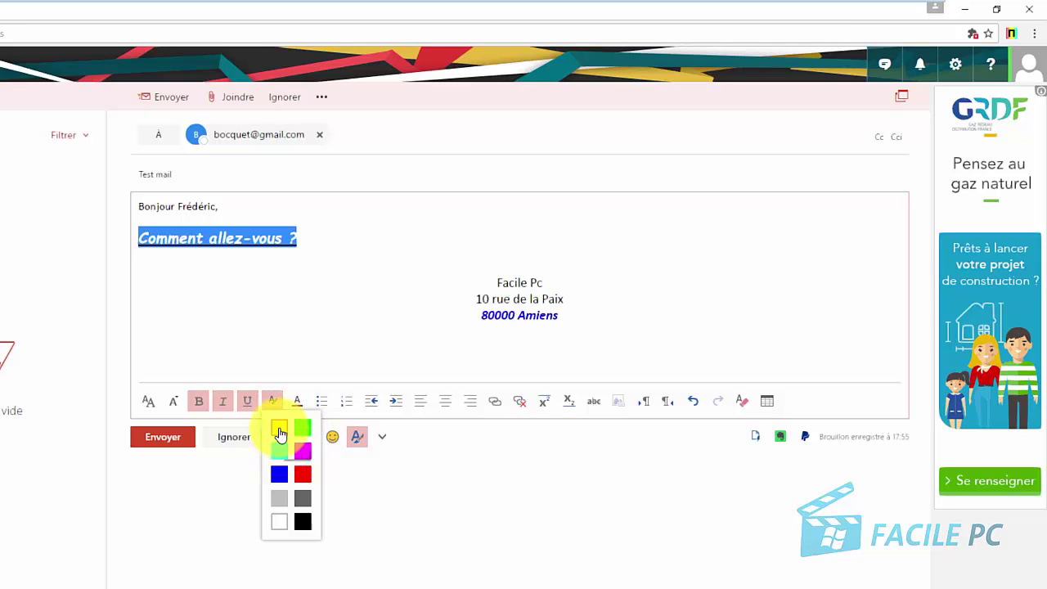
left_click(278, 426)
left_click(303, 313)
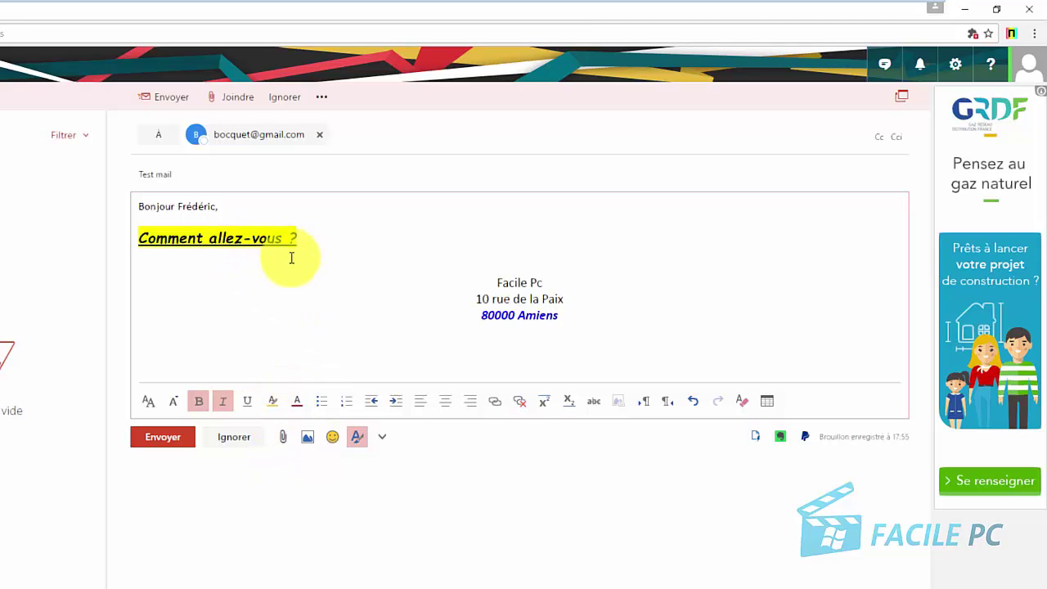
left_click_drag(300, 238, 117, 248)
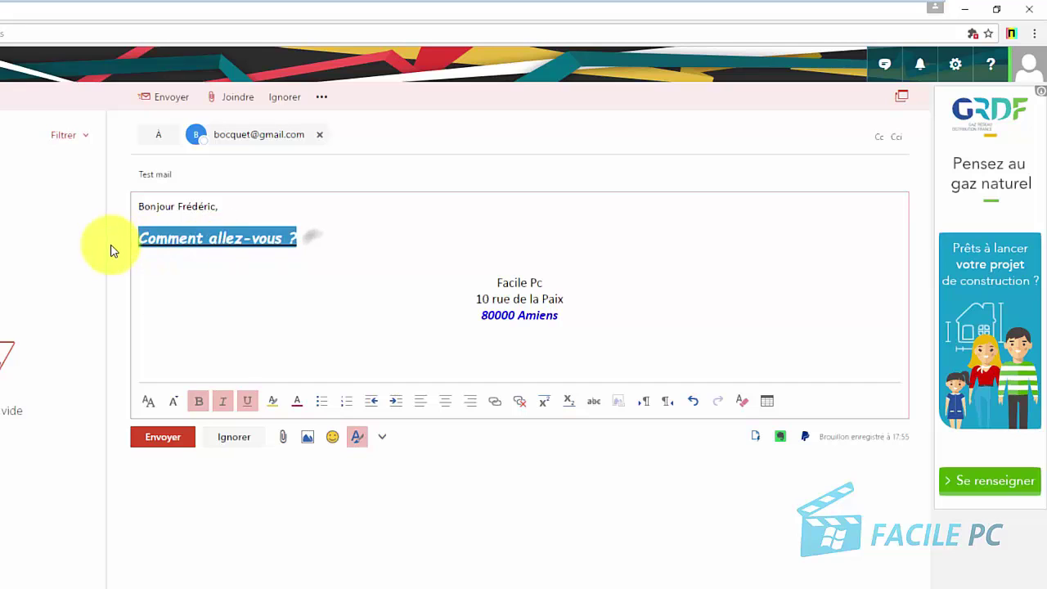
left_click(274, 402)
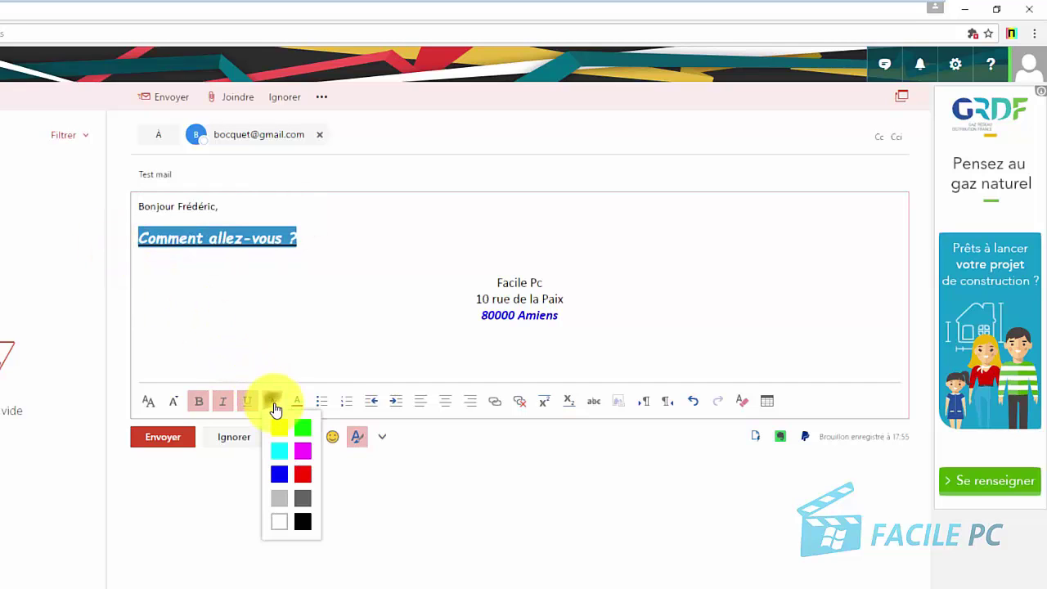
left_click(279, 521)
left_click(309, 321)
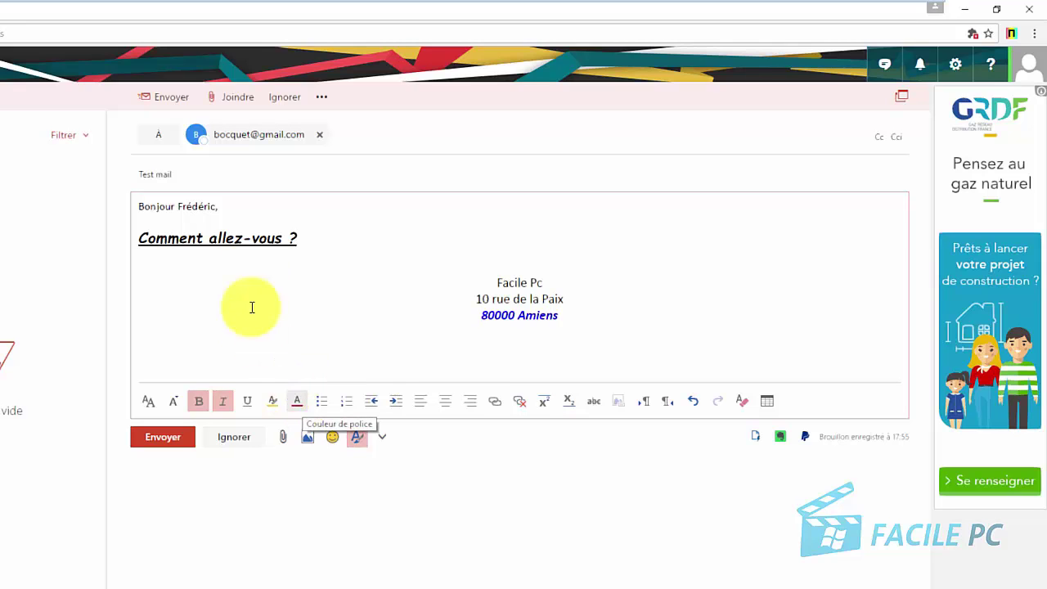
Colour the word 'Bonjour' blue
left_click(164, 208)
double_click(164, 209)
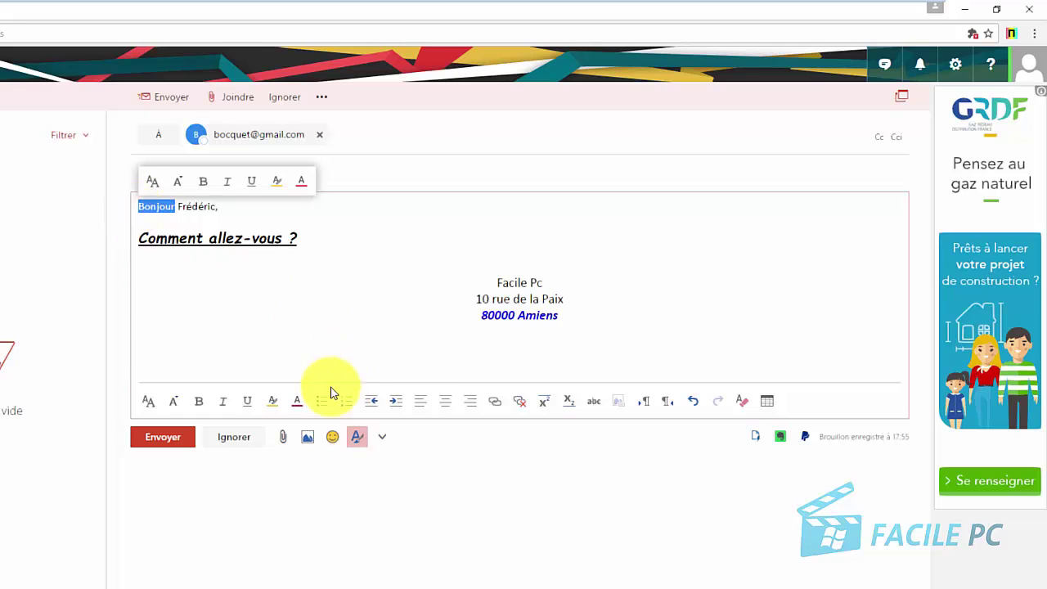
left_click(296, 401)
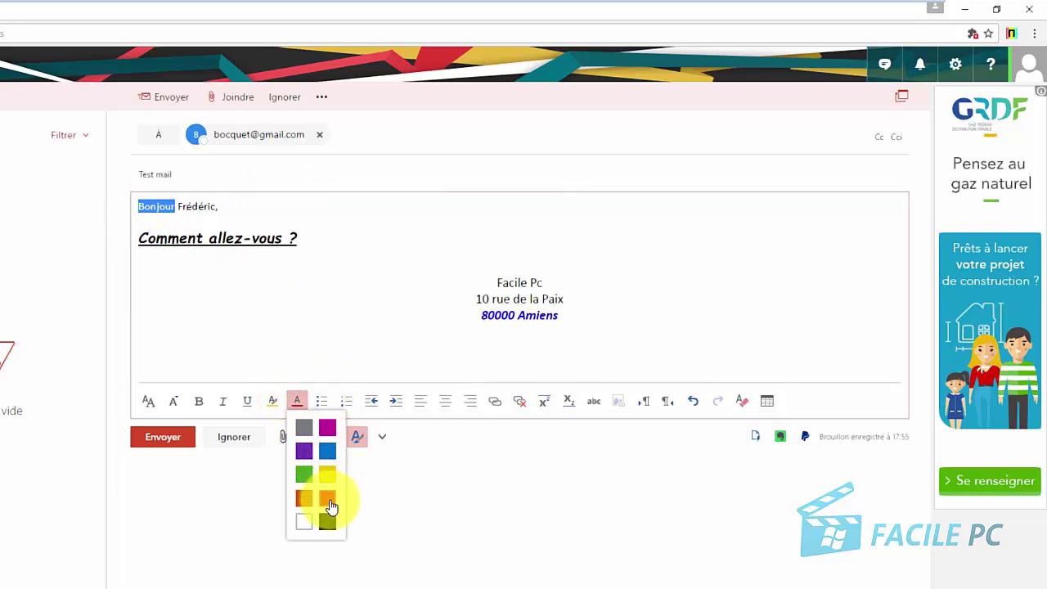
left_click(331, 457)
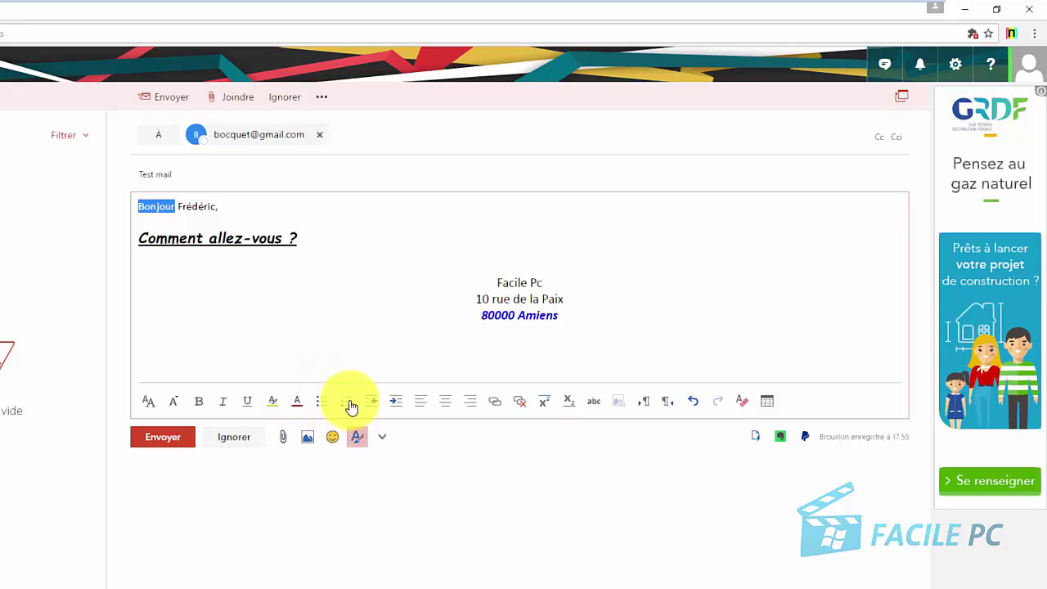
Indent the greeting line two steps to the right
left_click(394, 405)
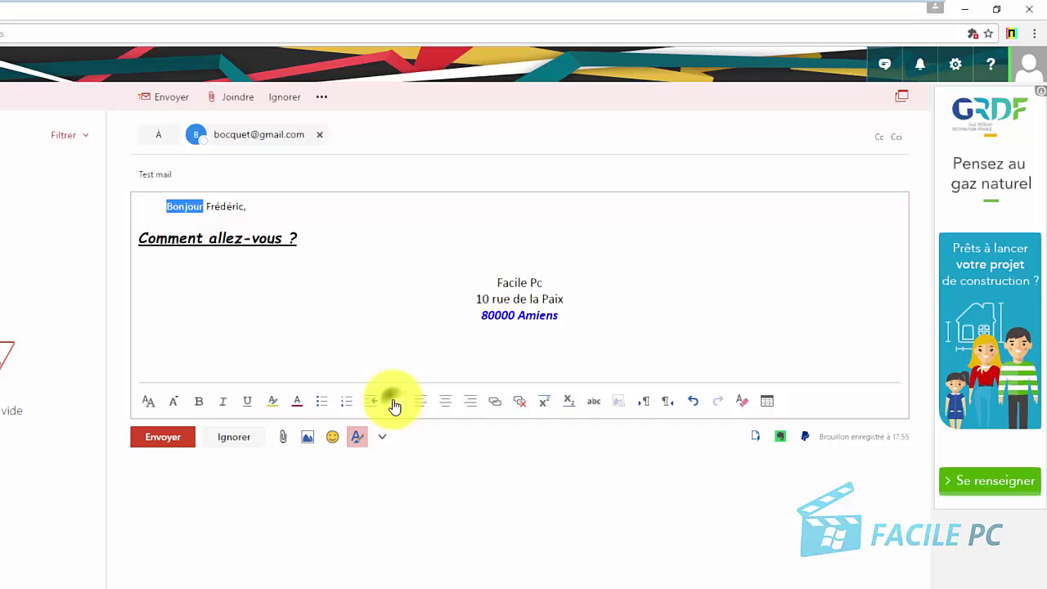
left_click(394, 405)
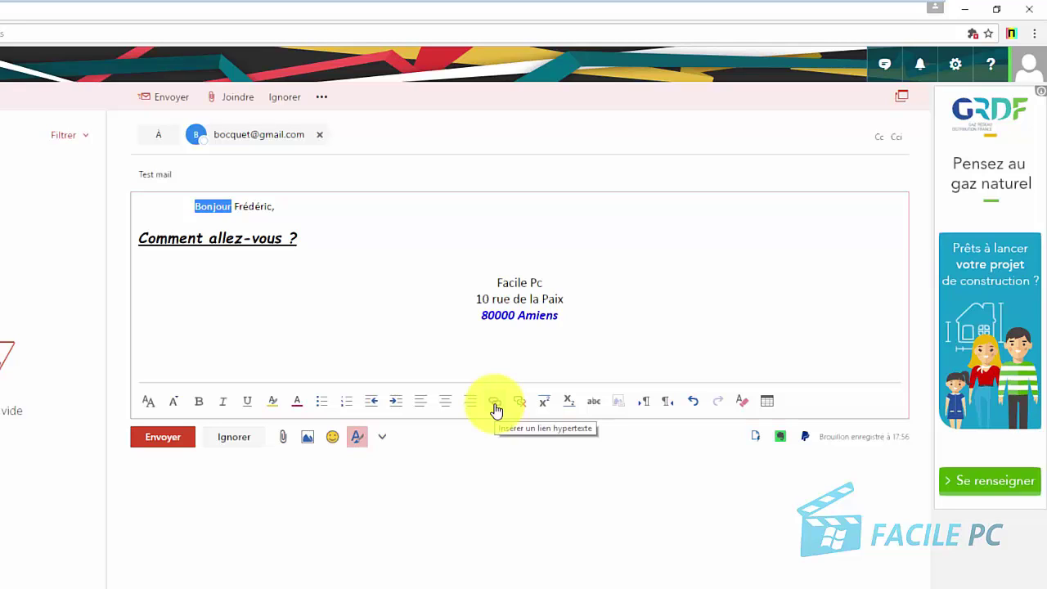
left_click(275, 339)
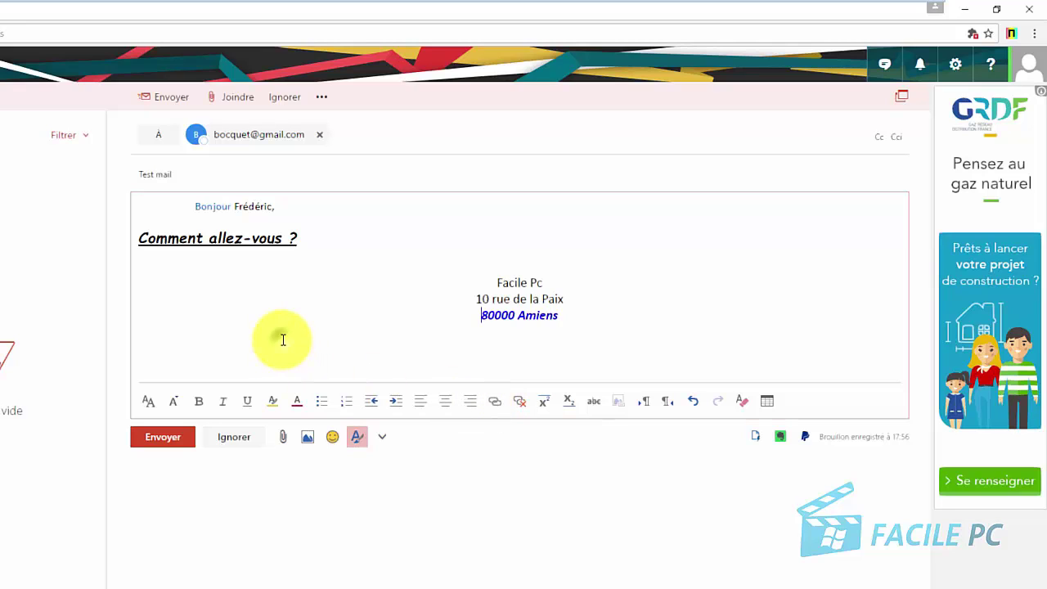
Turn the whole greeting line black
double_click(244, 207)
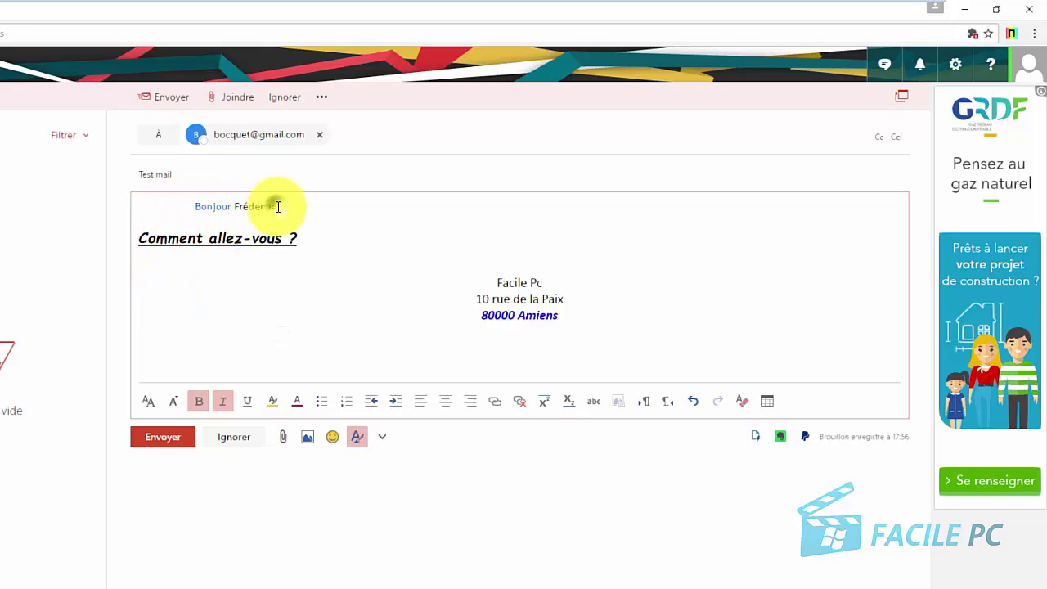
left_click_drag(274, 206, 188, 206)
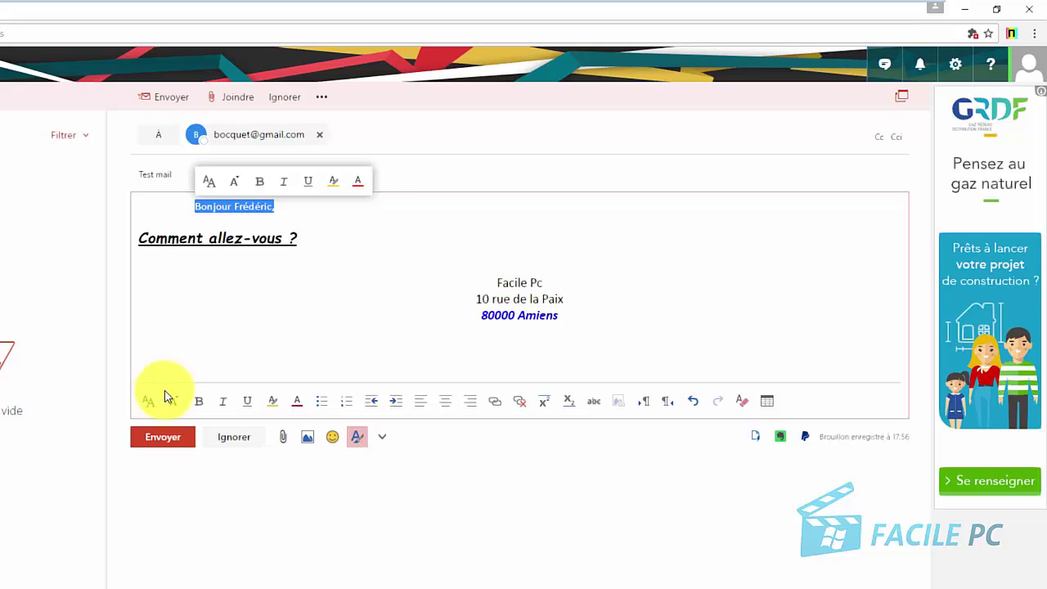
left_click(304, 404)
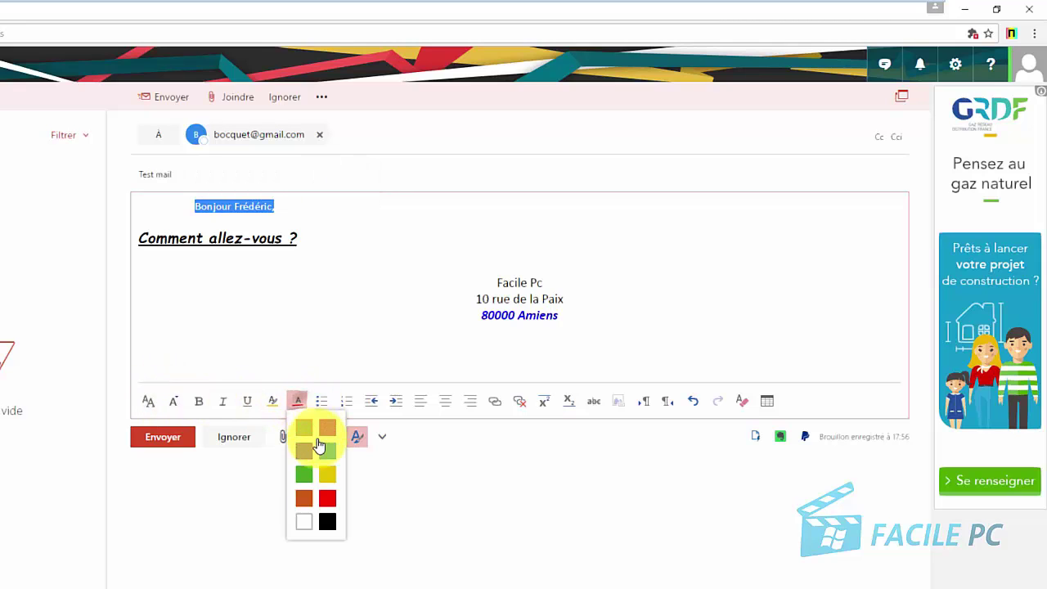
scroll(319, 474, "up", 2)
left_click(327, 518)
left_click(294, 345)
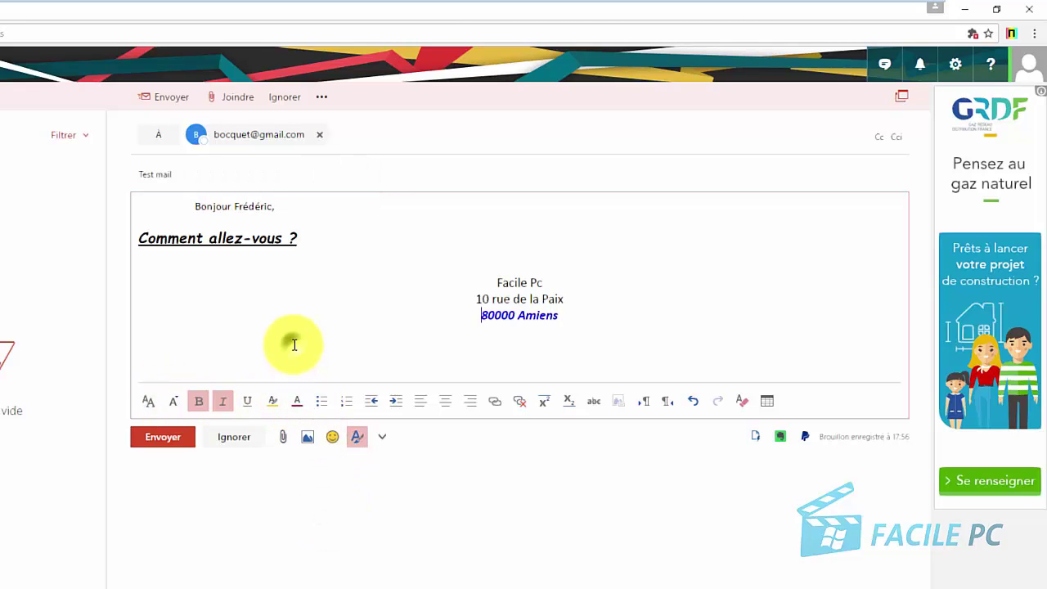
Make the greeting bold at font size 18
left_click_drag(281, 208, 196, 207)
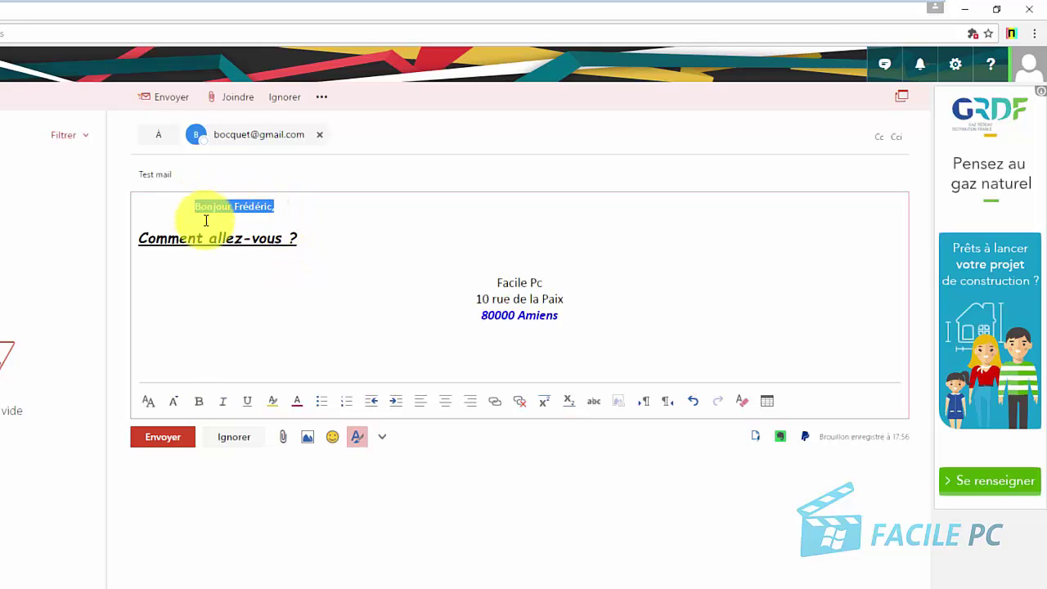
left_click(199, 401)
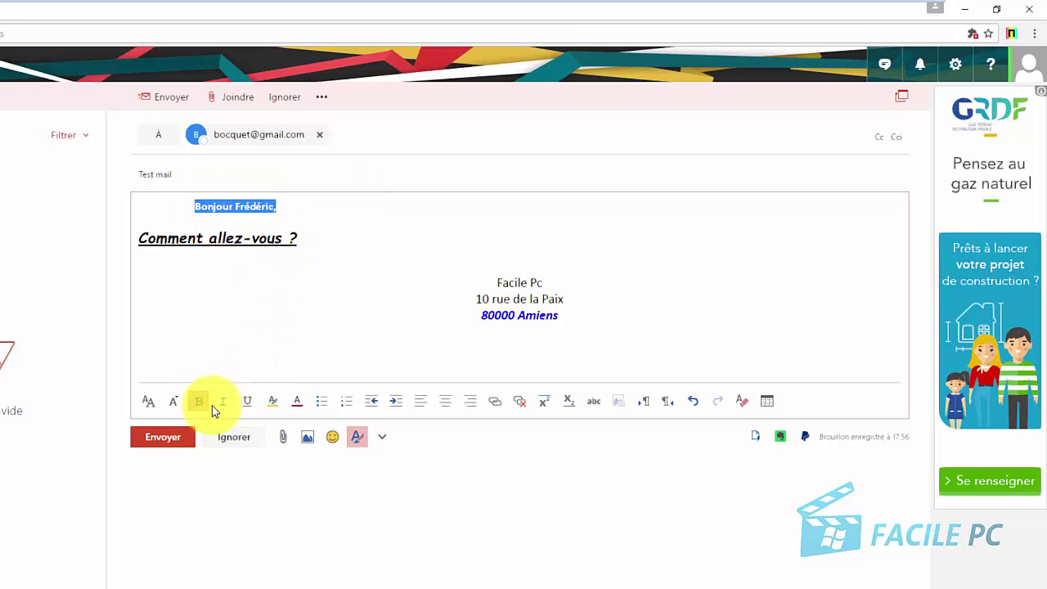
left_click(174, 401)
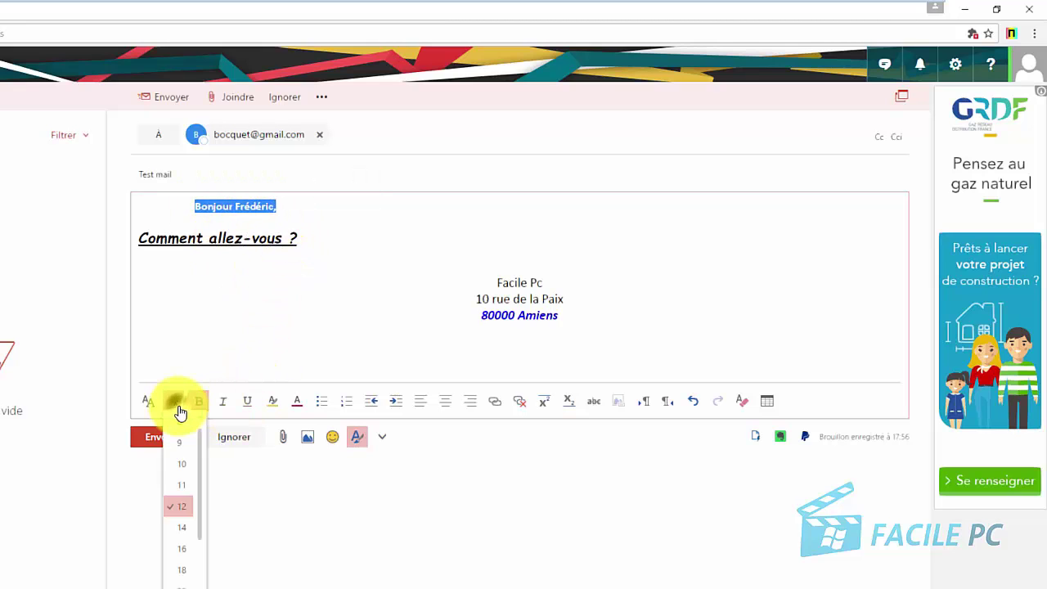
left_click(183, 570)
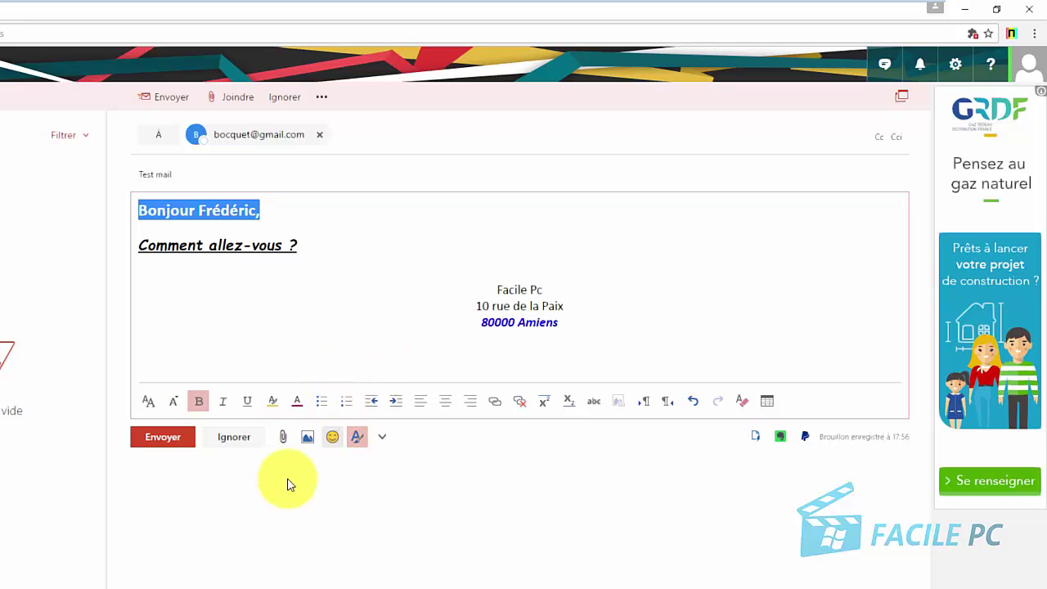
Attach a copy of the dog photo from the Images folder
left_click(301, 427)
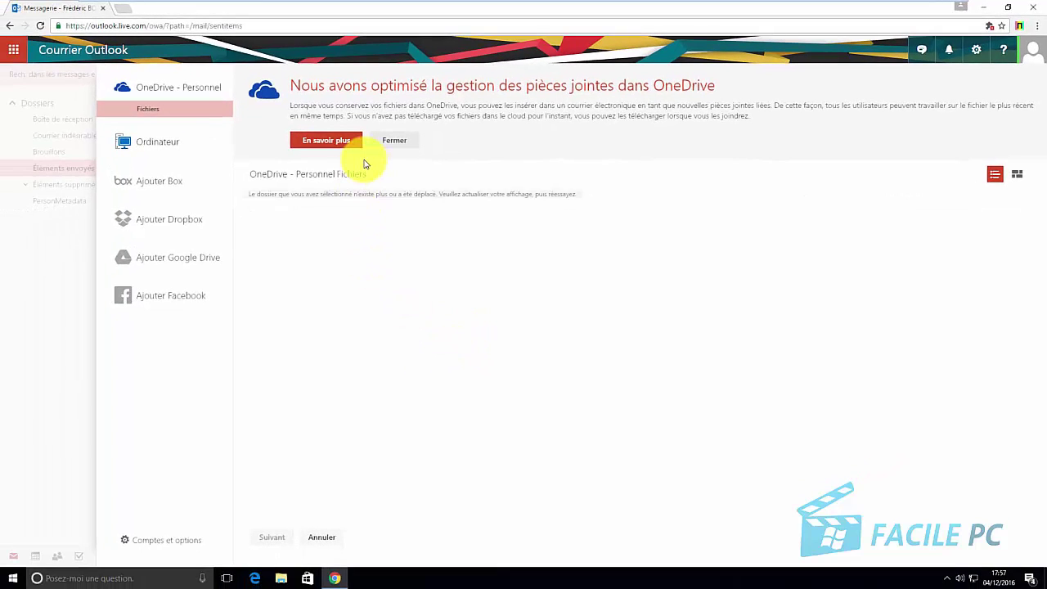
left_click(158, 147)
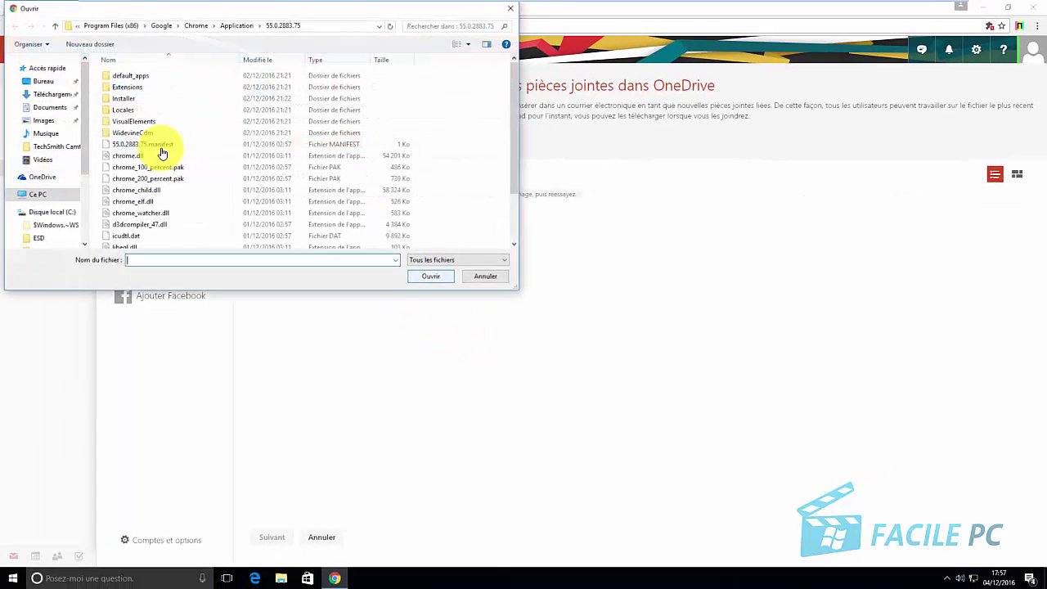
left_click(42, 122)
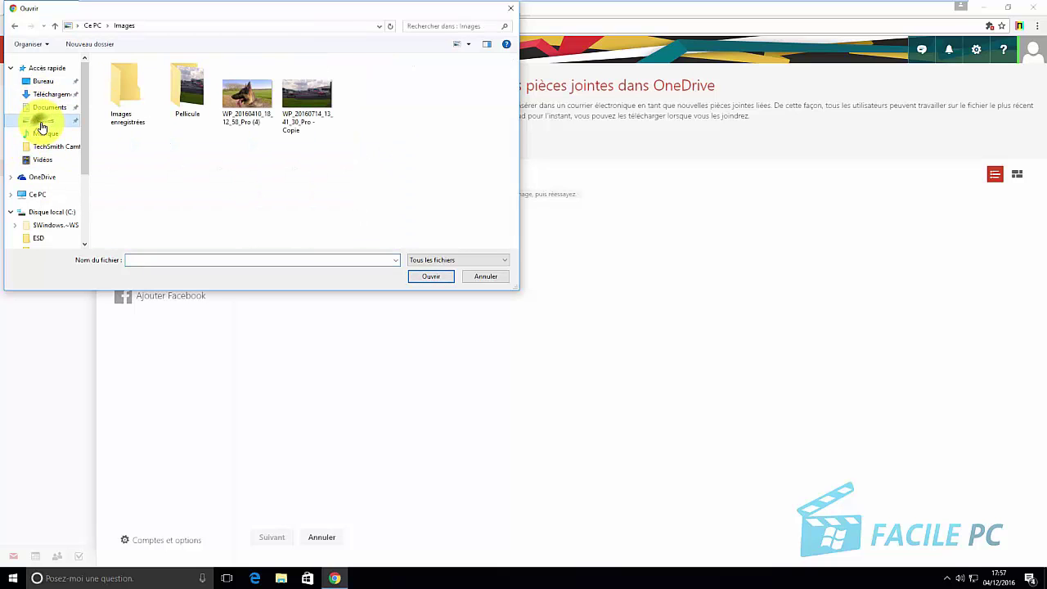
double_click(249, 98)
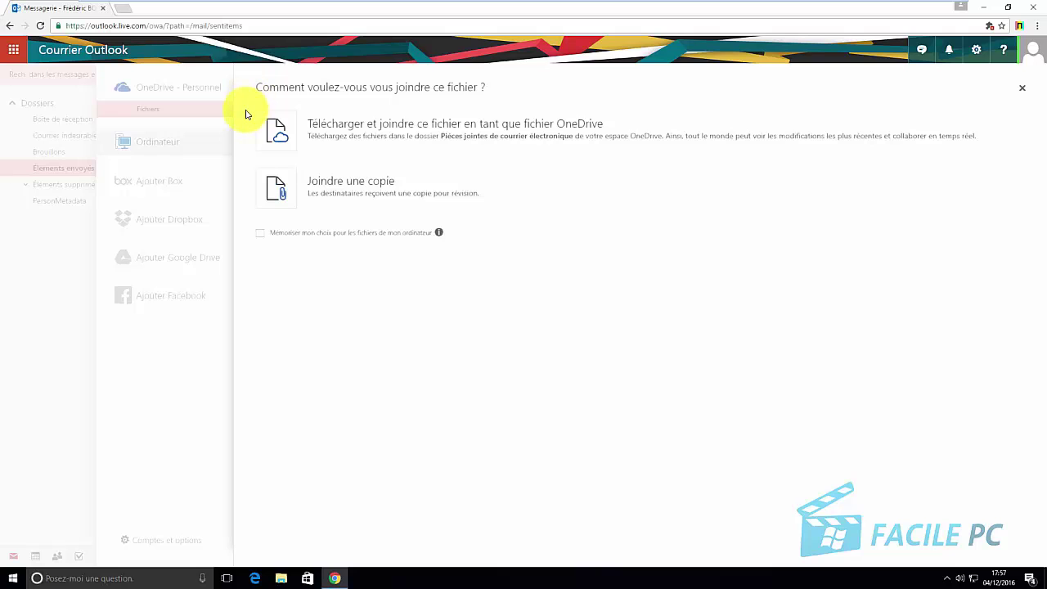
left_click(283, 187)
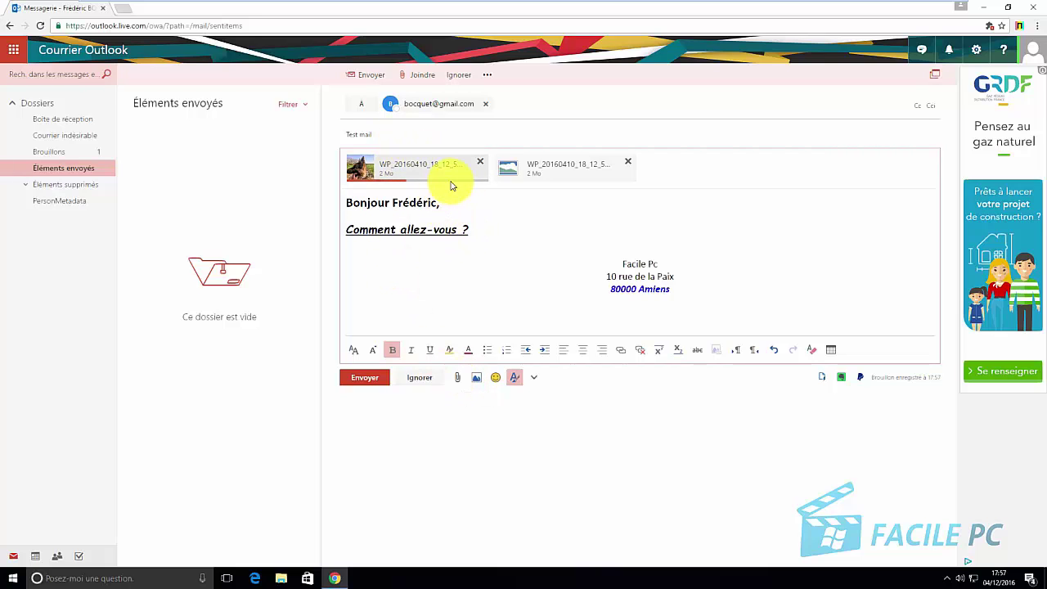
Insert the photo of planes on an airfield inline in the message body
left_click(476, 380)
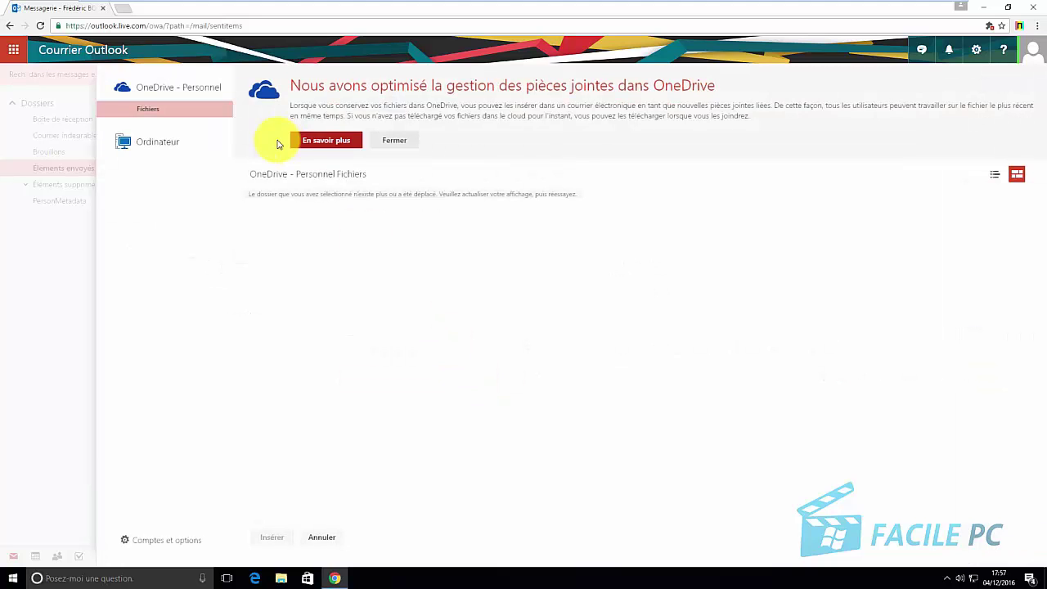
left_click(152, 144)
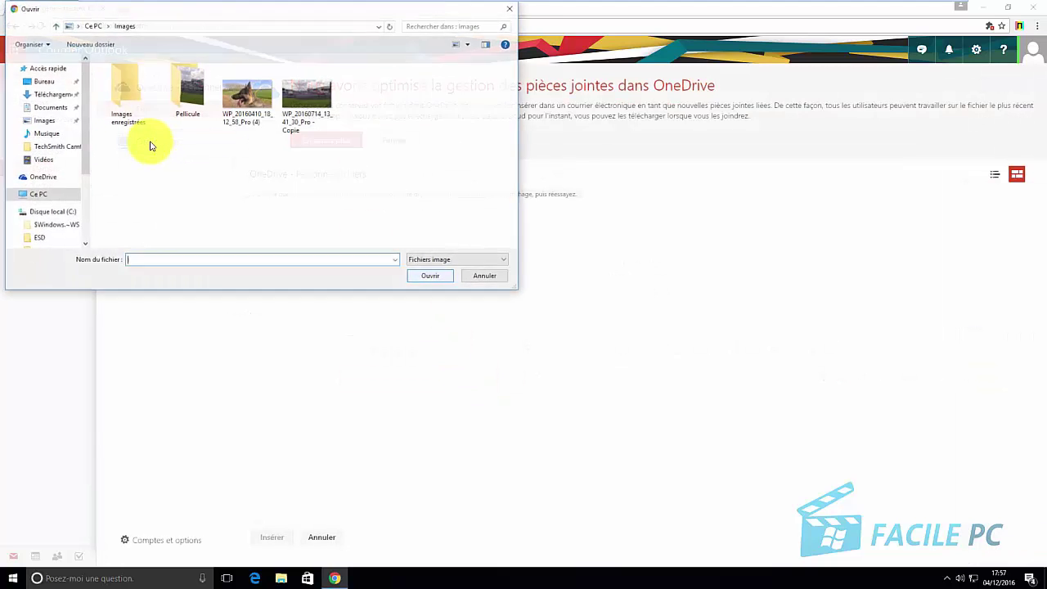
double_click(300, 95)
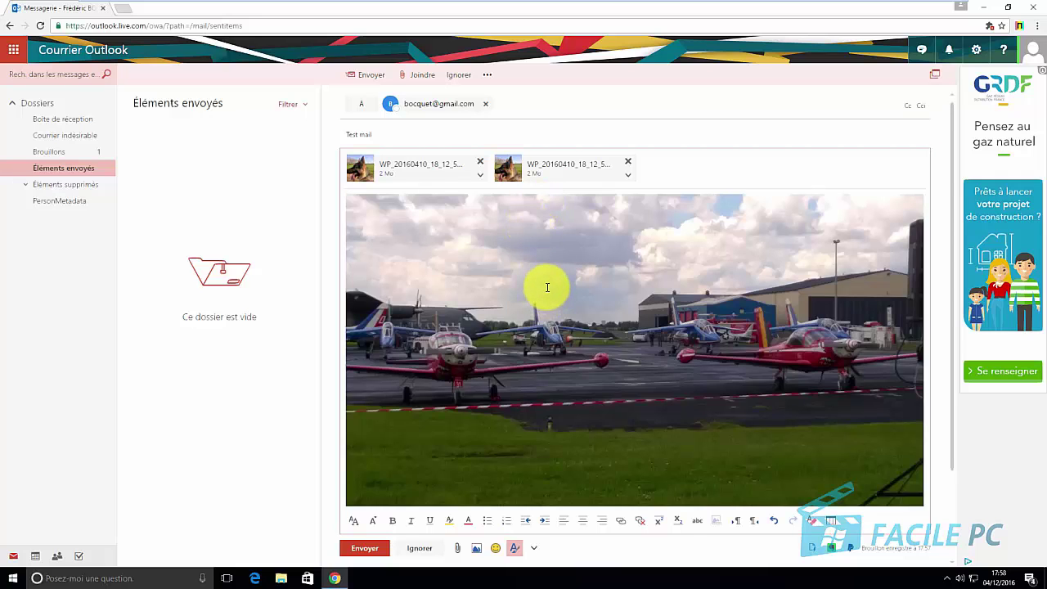
scroll(547, 287, "down", 2)
scroll(547, 287, "up", 2)
scroll(547, 287, "down", 2)
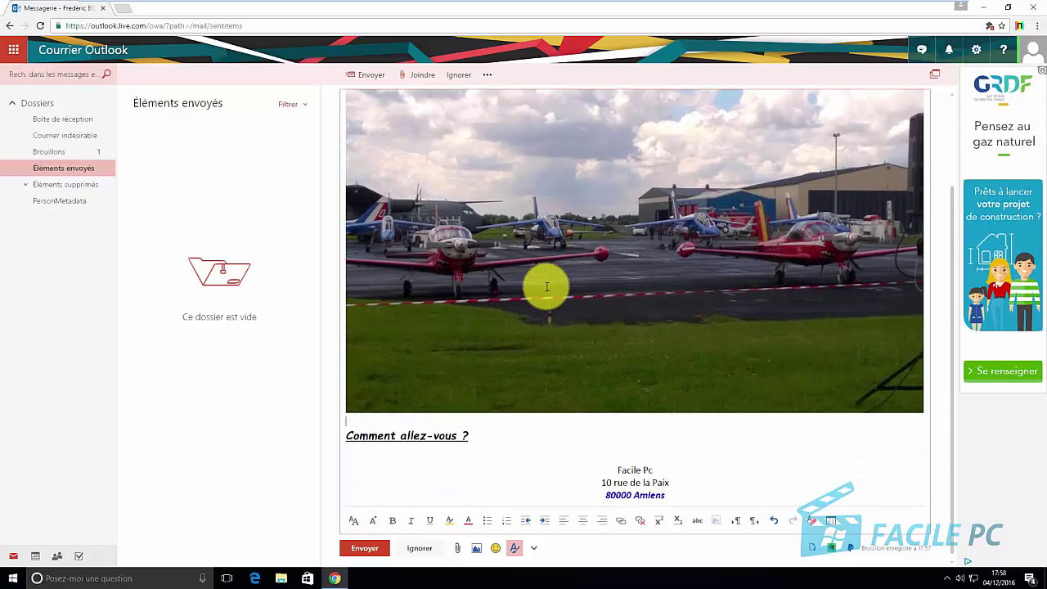
scroll(547, 287, "up", 2)
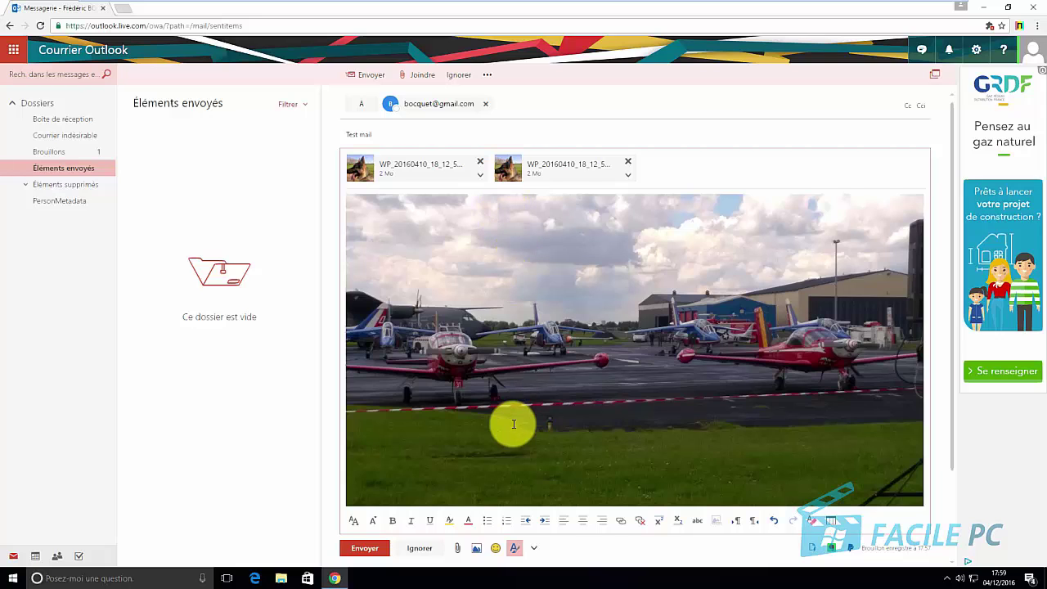
scroll(509, 425, "down", 2)
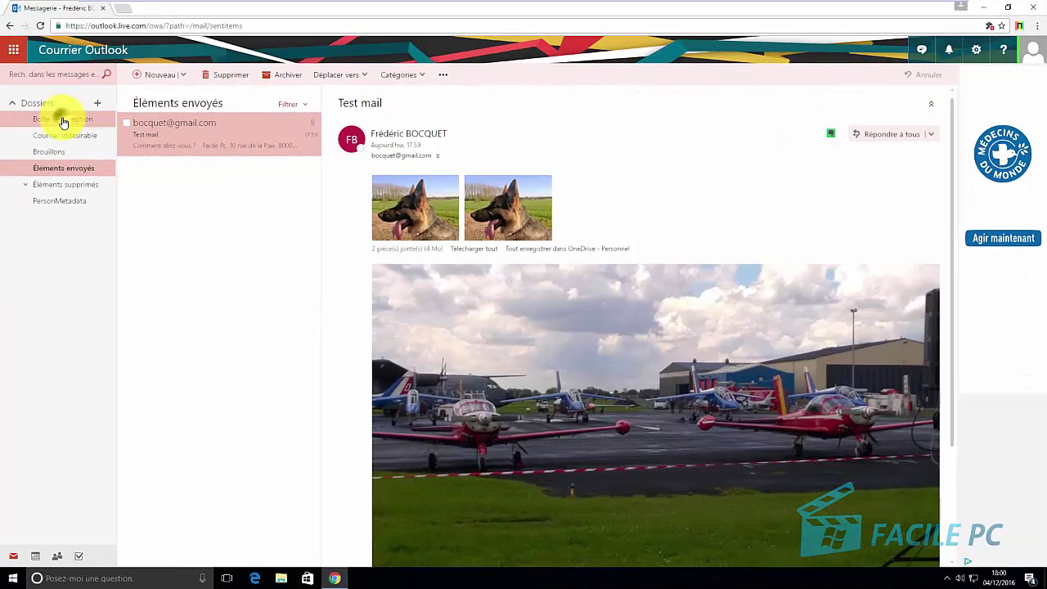
Return to the inbox and open the full mail options from the gear menu
left_click(62, 119)
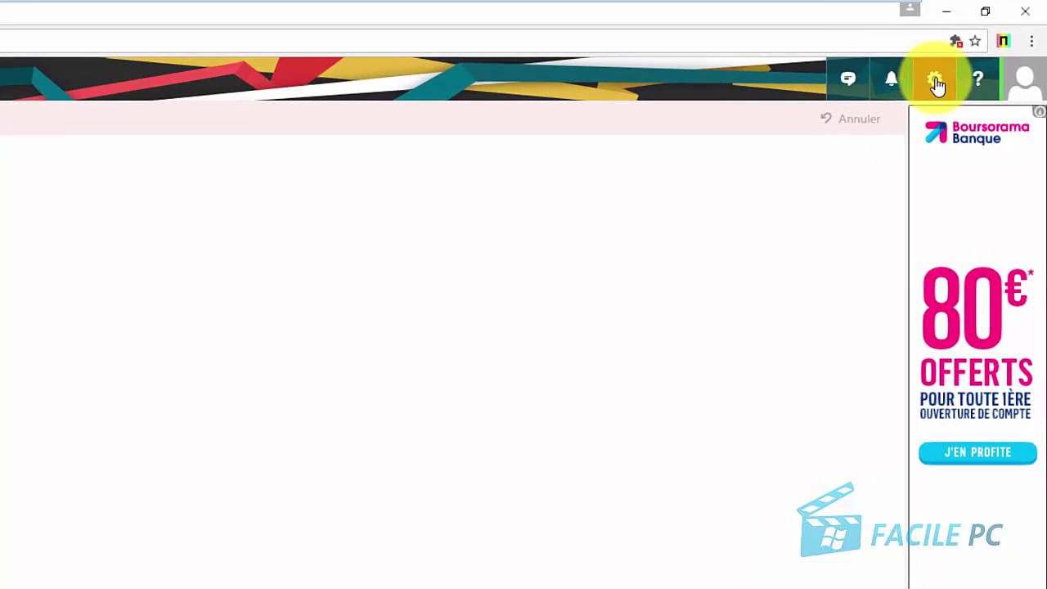
left_click(936, 82)
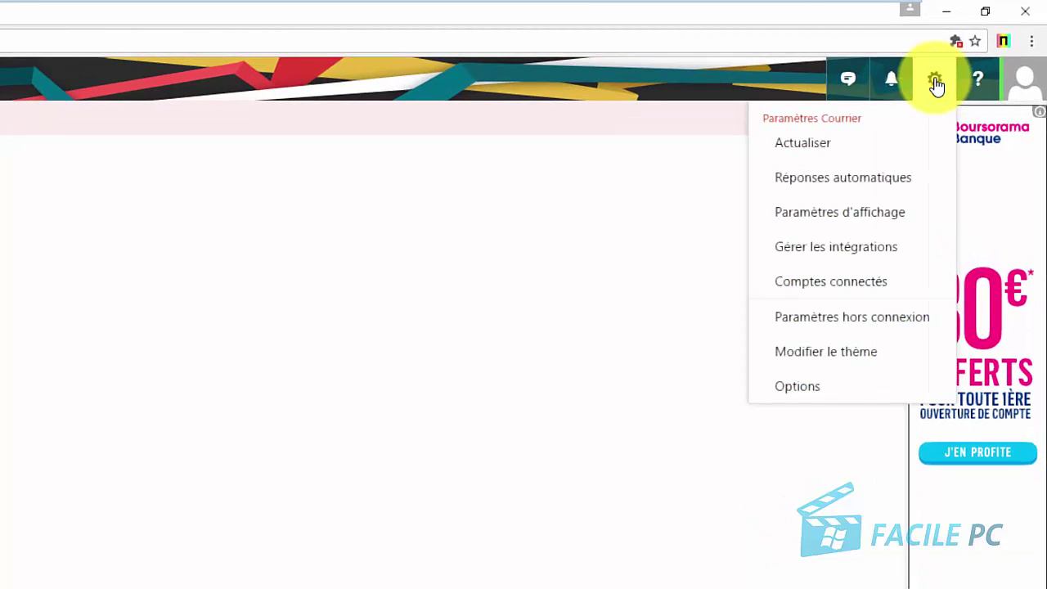
left_click(821, 396)
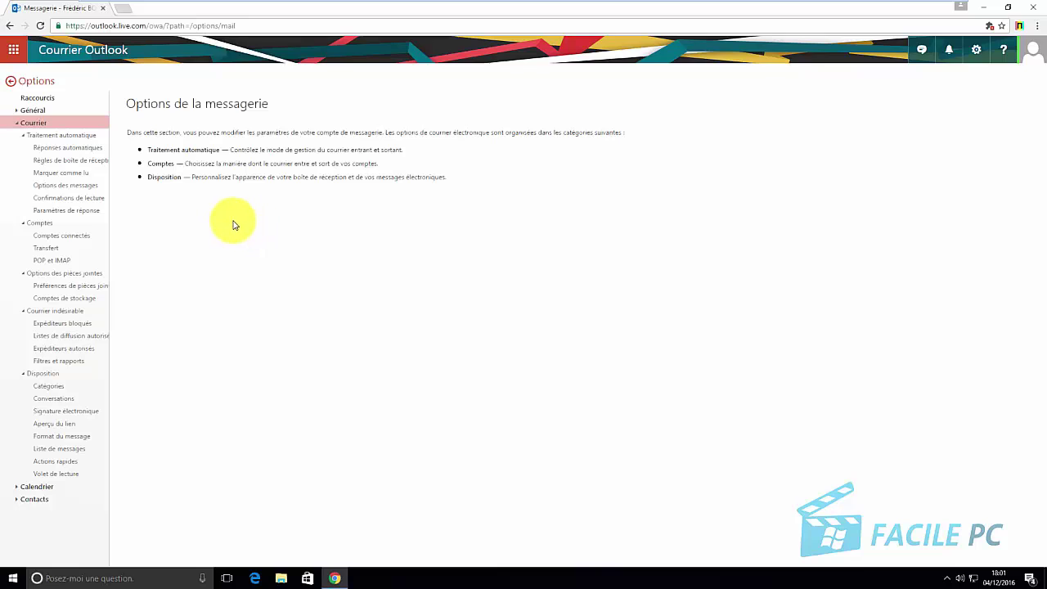
Open the blocked senders settings under the junk mail group
left_click(75, 312)
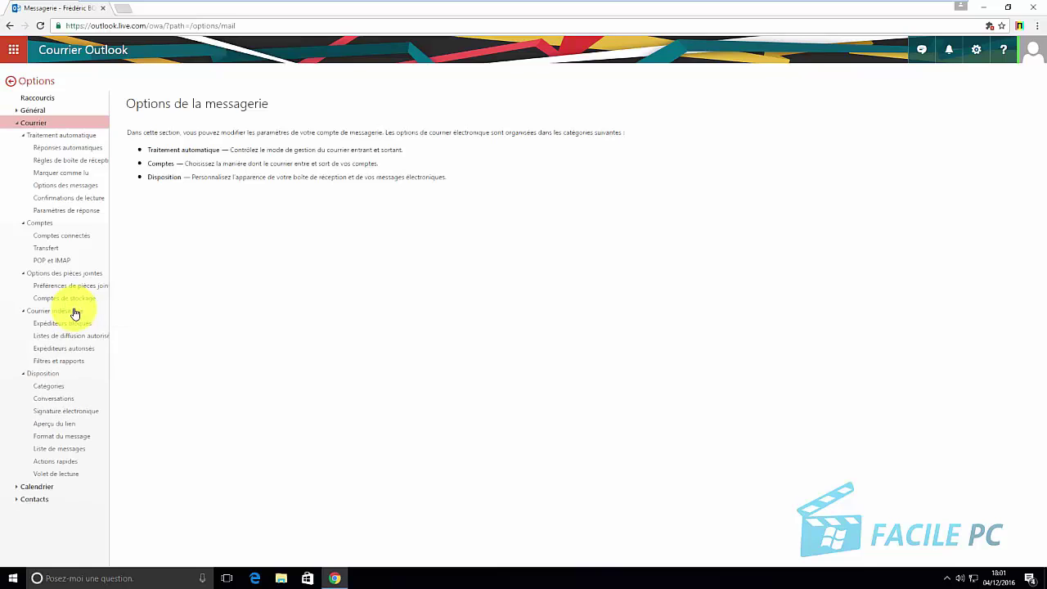
left_click(73, 312)
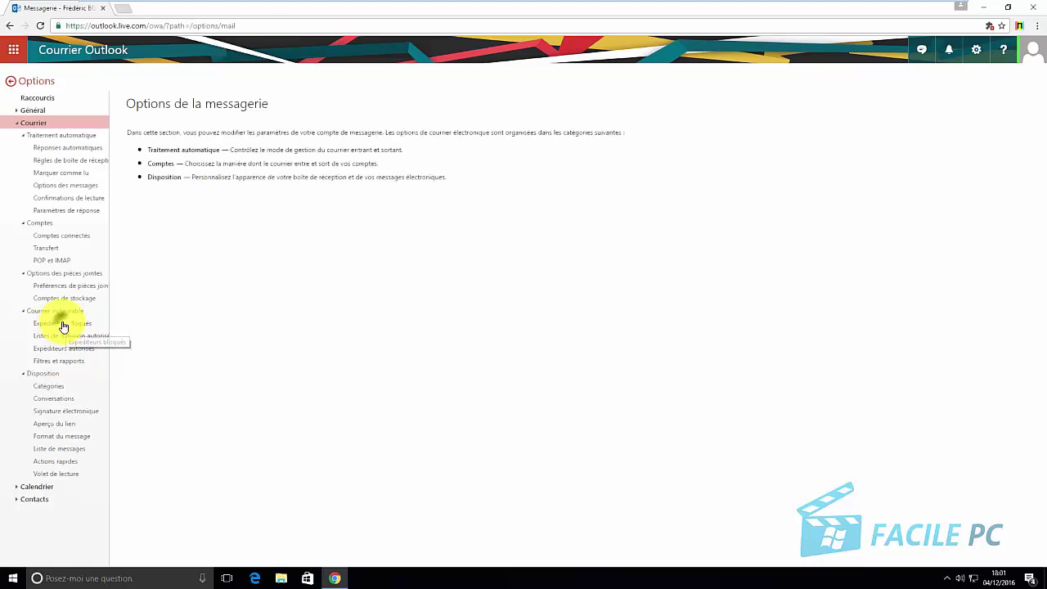
left_click(65, 324)
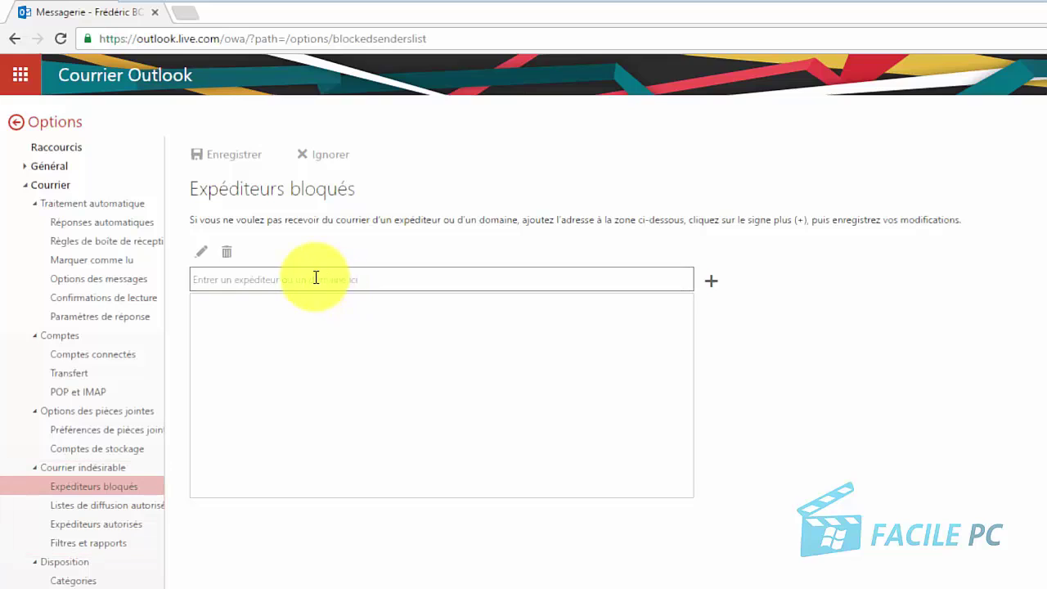
Add a test address to blocked senders, then remove it again
left_click(316, 279)
type("toto@gmail.com")
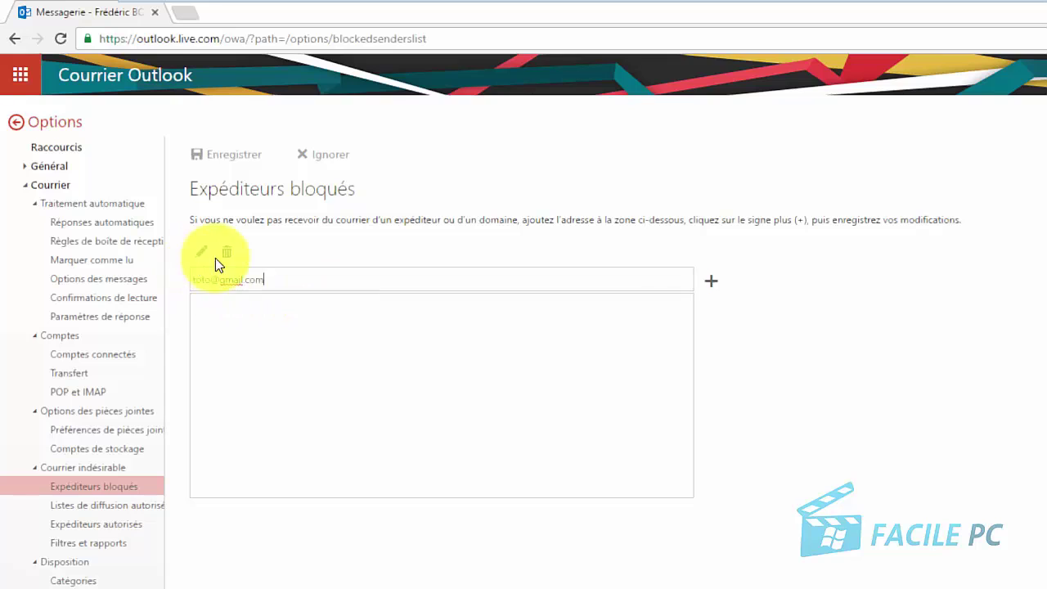
left_click(710, 286)
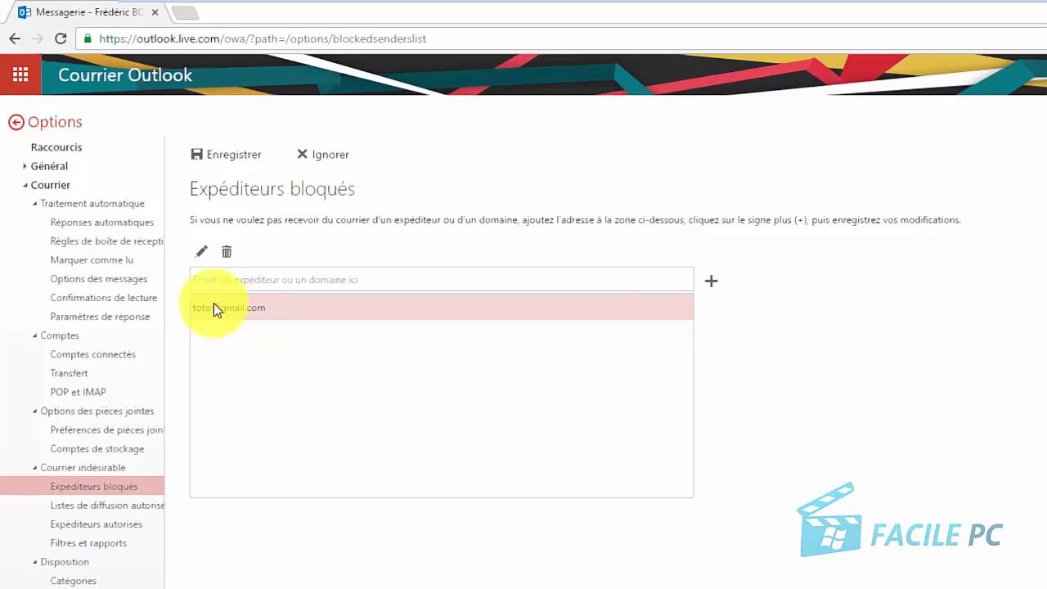
left_click(226, 254)
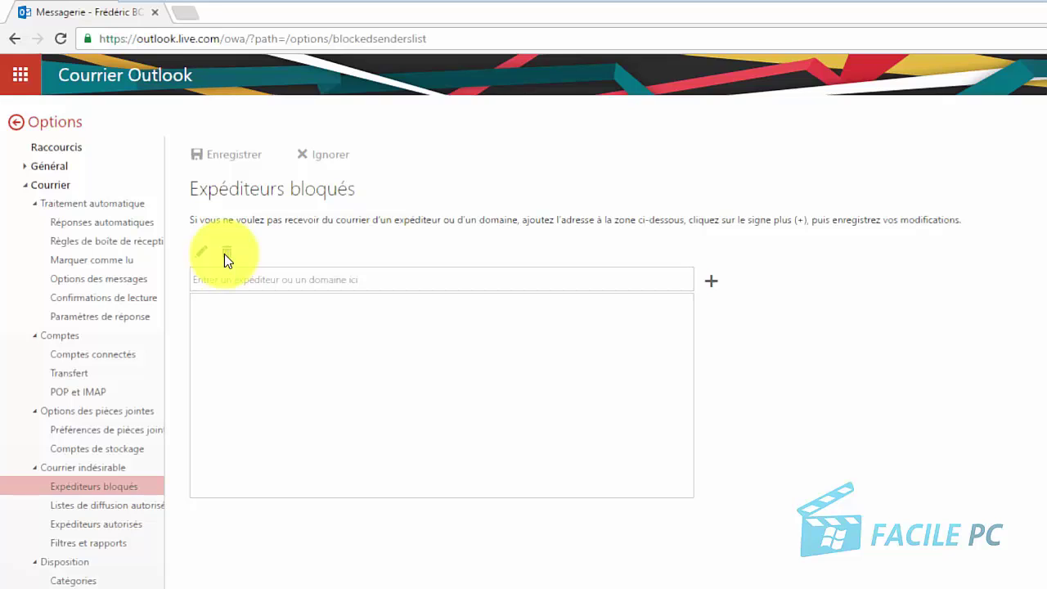
left_click(104, 507)
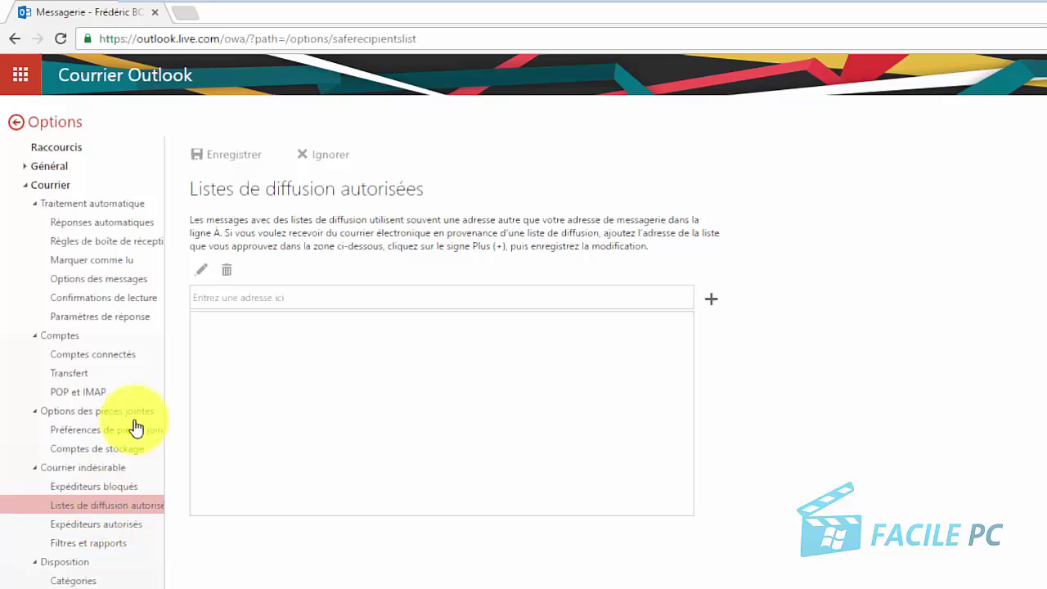
Add a test address to the safe senders list and save the change
left_click(285, 296)
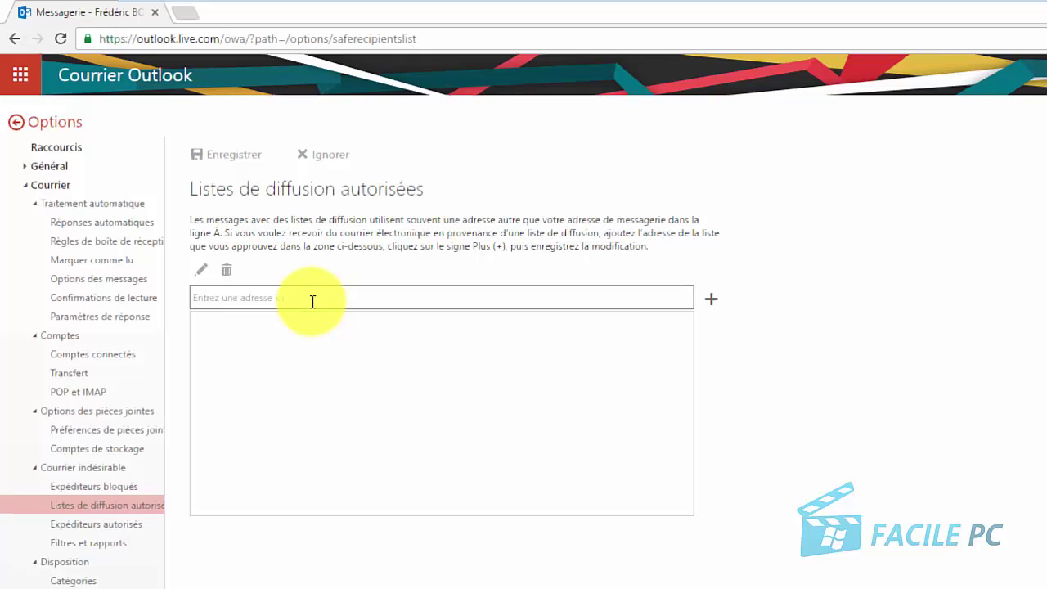
left_click(112, 526)
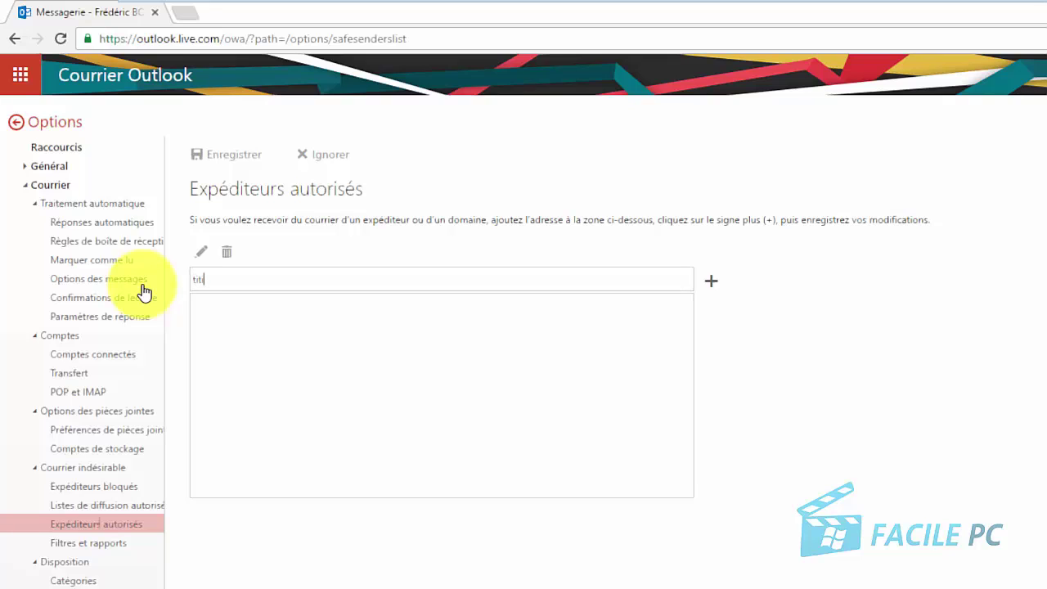
type("titi@gmail.com")
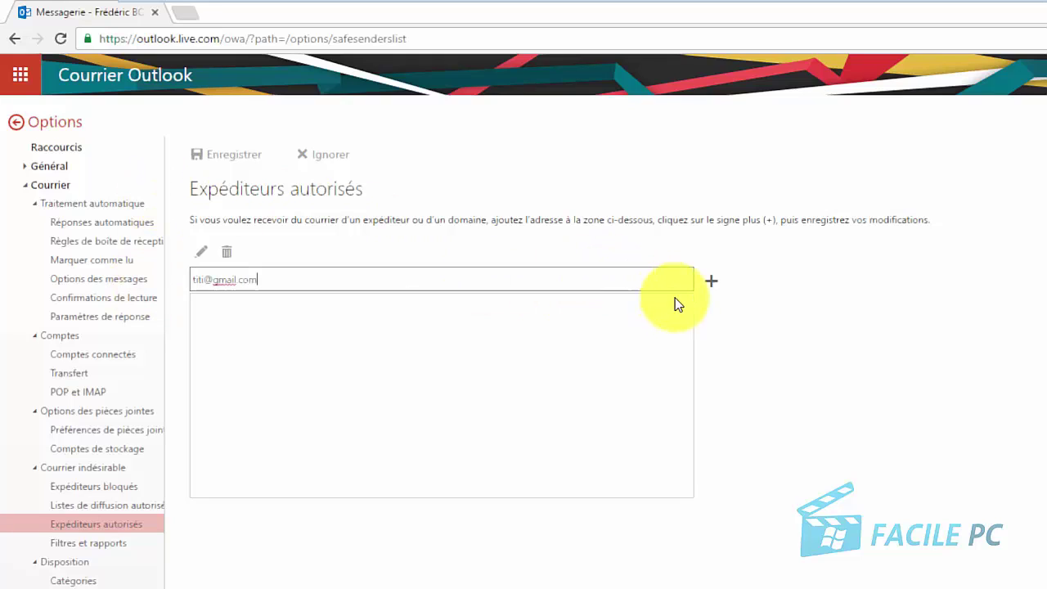
left_click(708, 285)
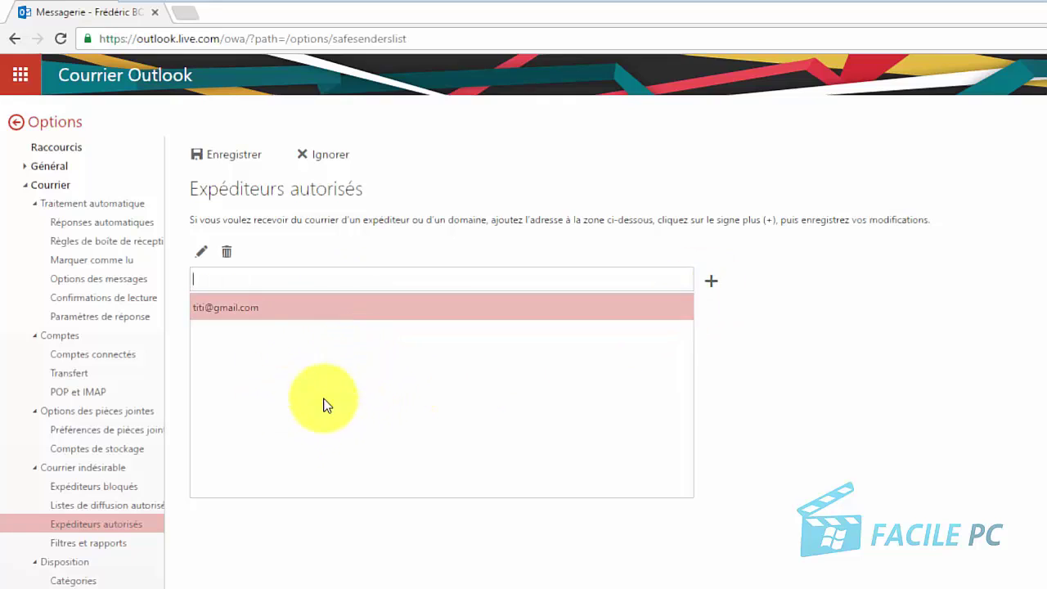
left_click(103, 554)
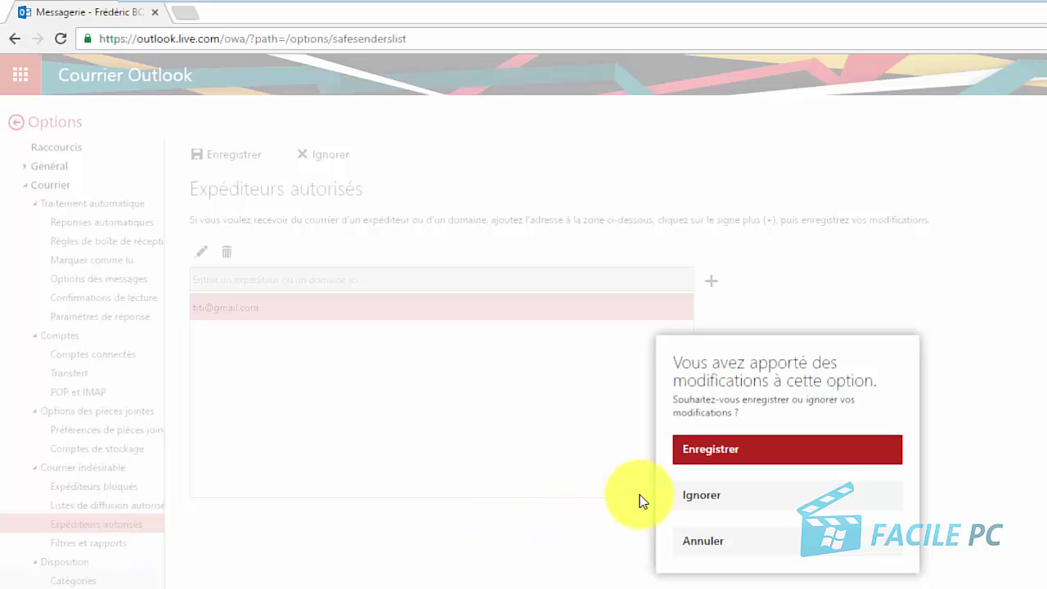
left_click(729, 452)
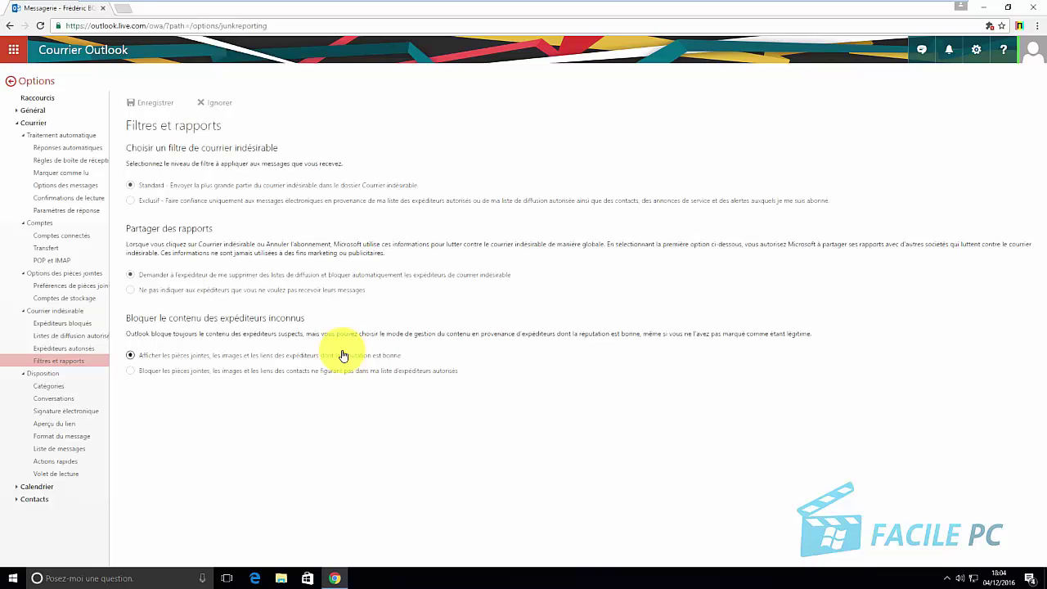
Block attachments, images and links from senders not on the safe list
left_click(131, 371)
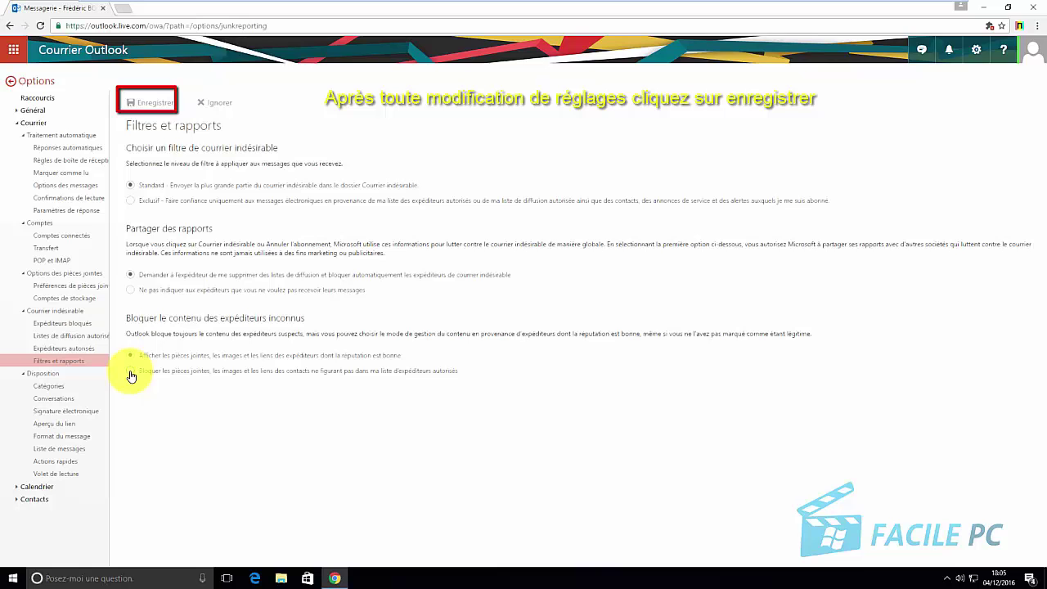
left_click(130, 373)
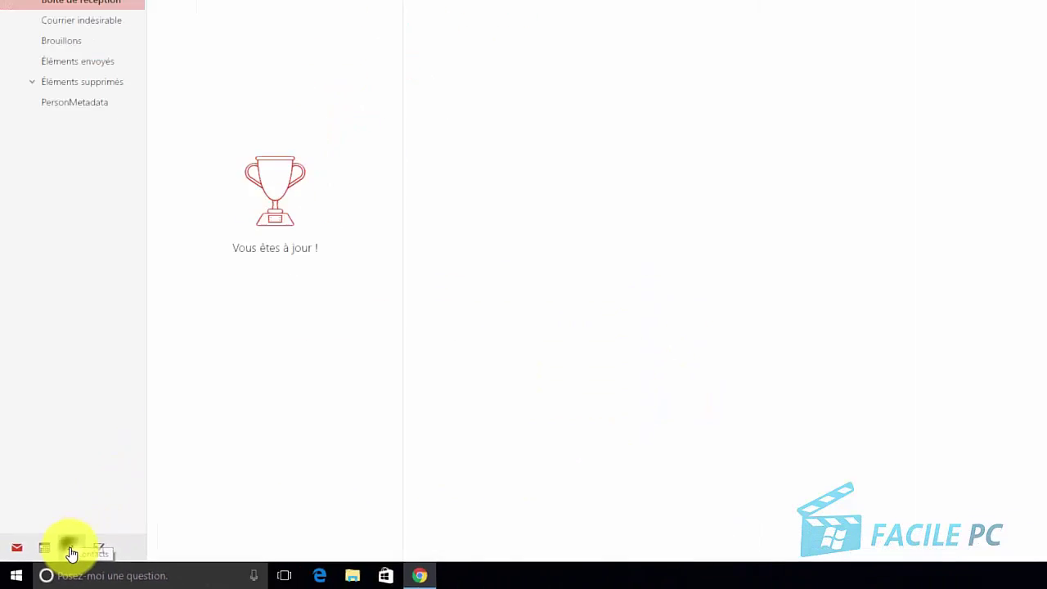
Start a new contact in Contacts and enter its first and last name
left_click(70, 549)
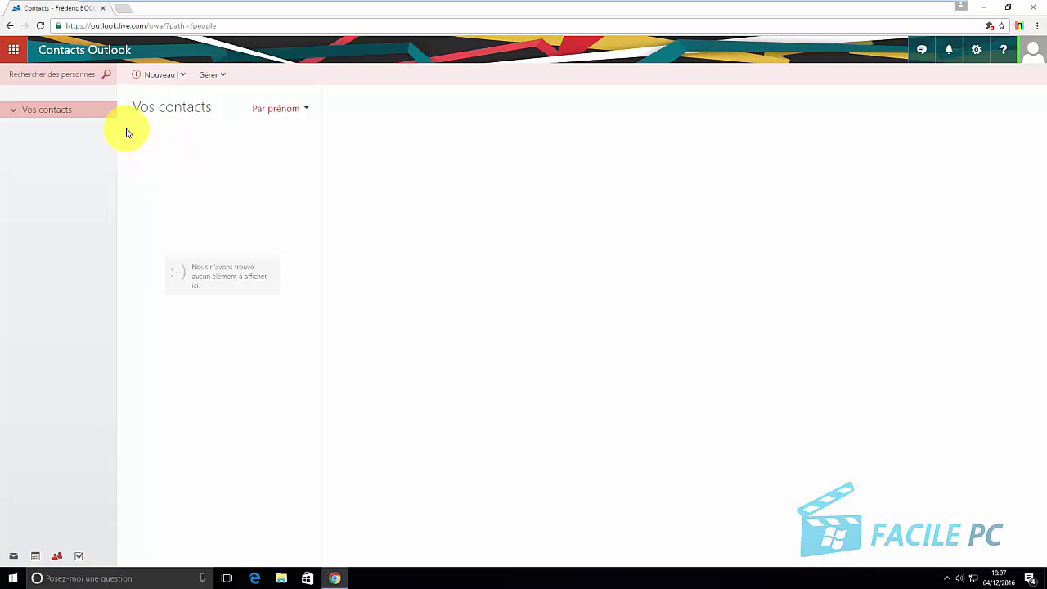
left_click(140, 77)
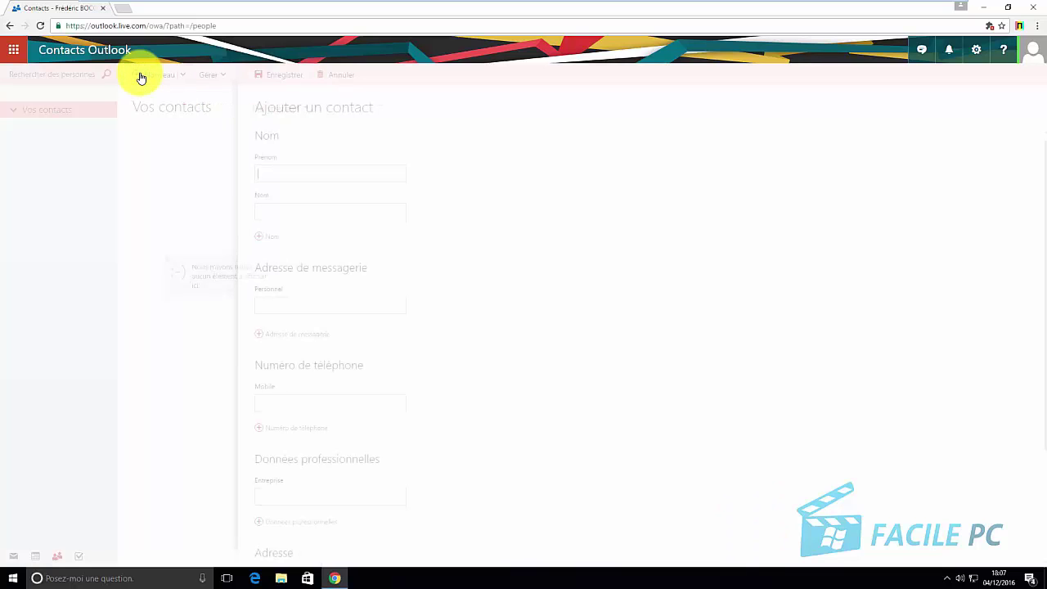
left_click(275, 168)
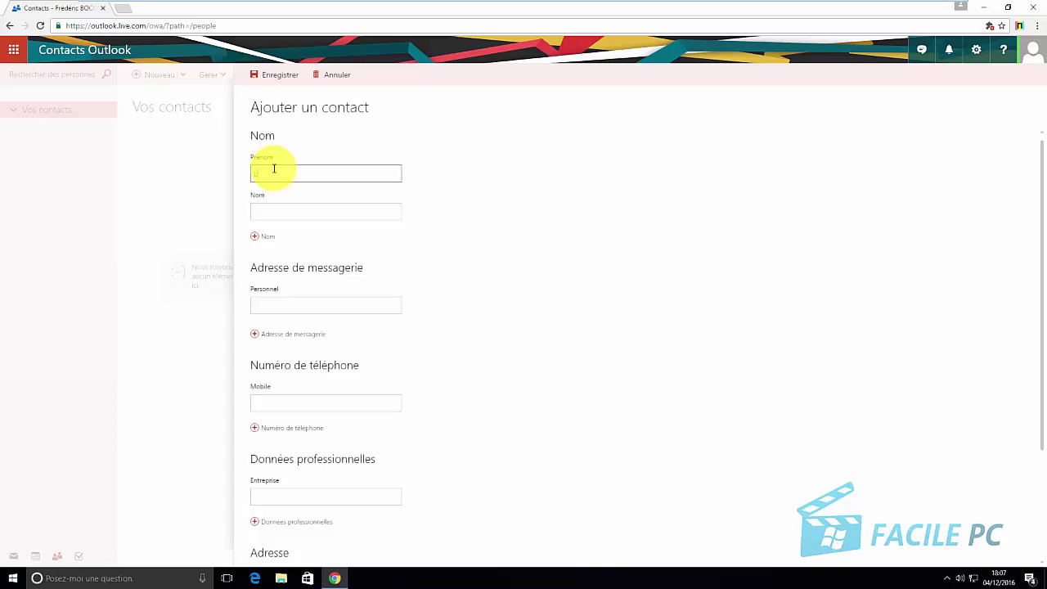
key("Tab")
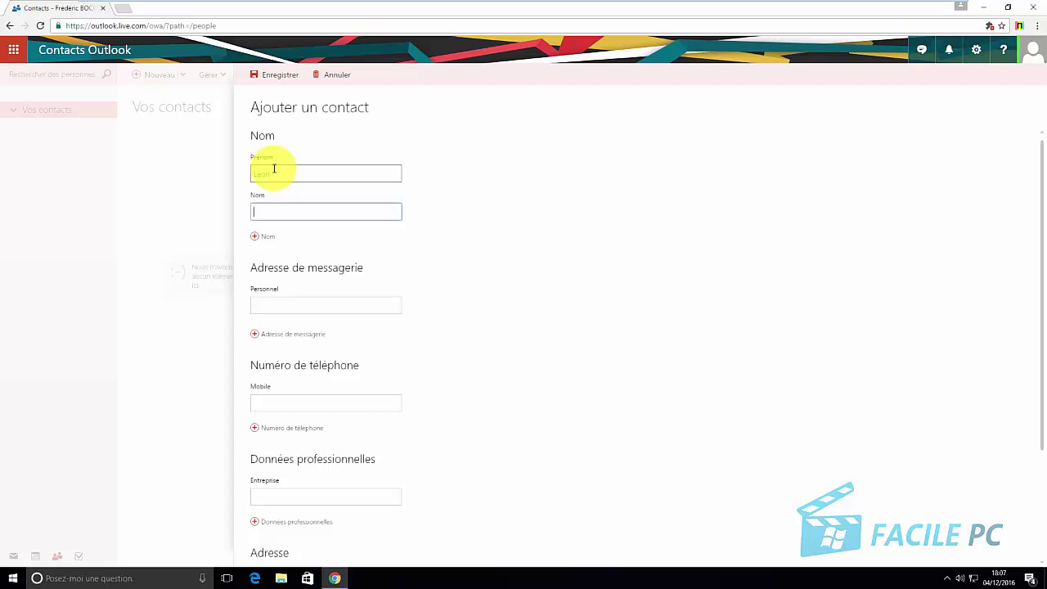
Enter the contact's personal e-mail address and review the remaining form fields
left_click(264, 307)
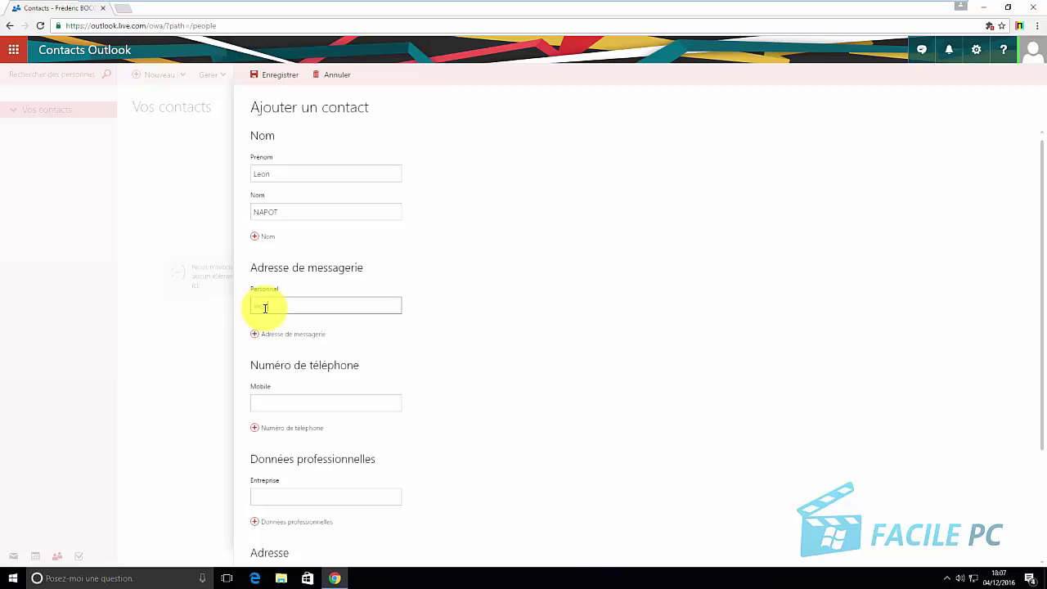
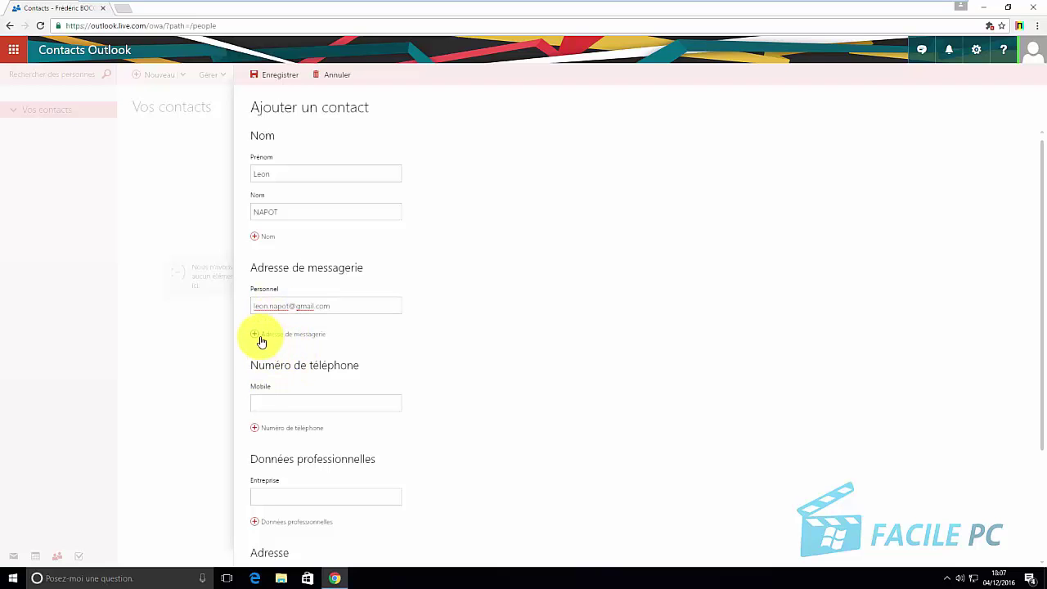
left_click(253, 335)
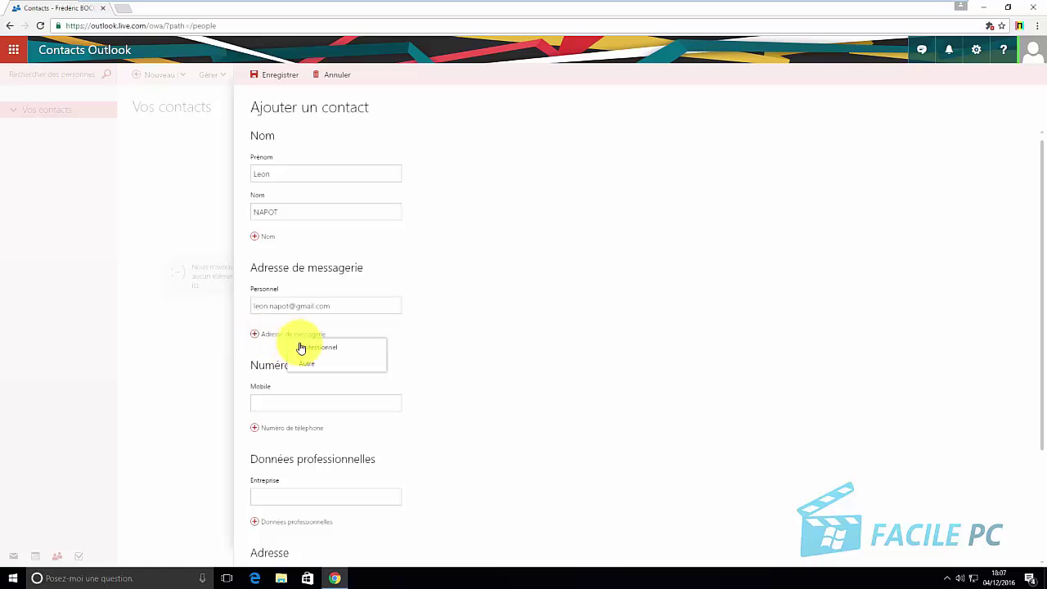
left_click(234, 371)
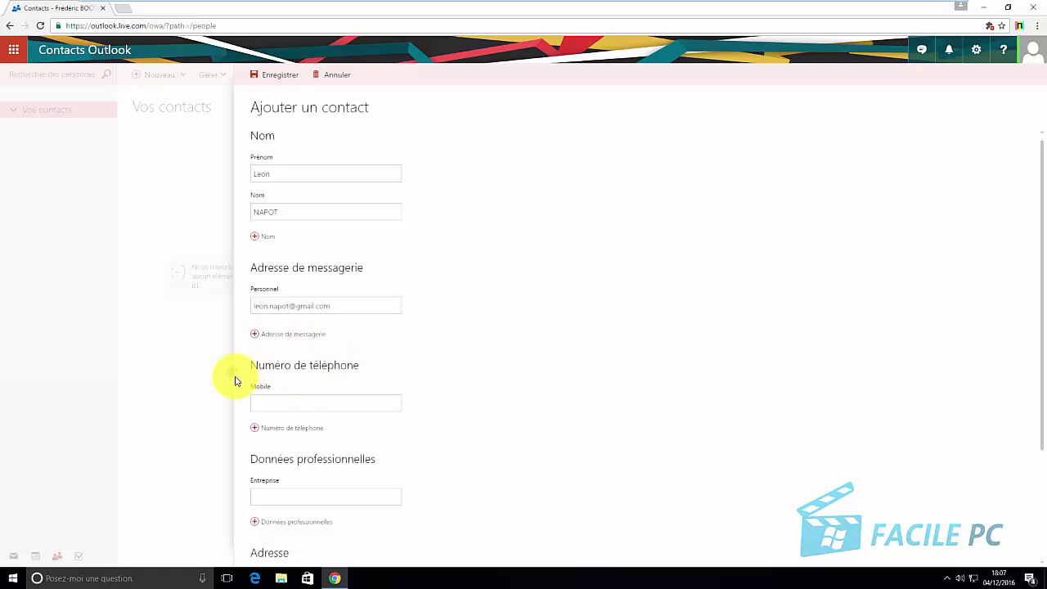
scroll(299, 368, "down", 1)
left_click(264, 288)
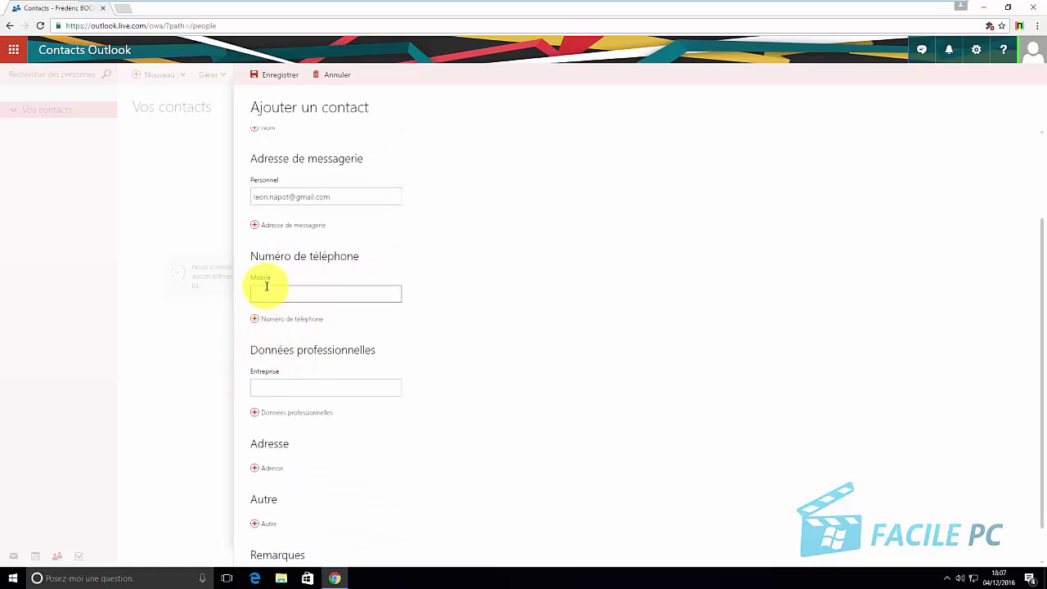
left_click(274, 391)
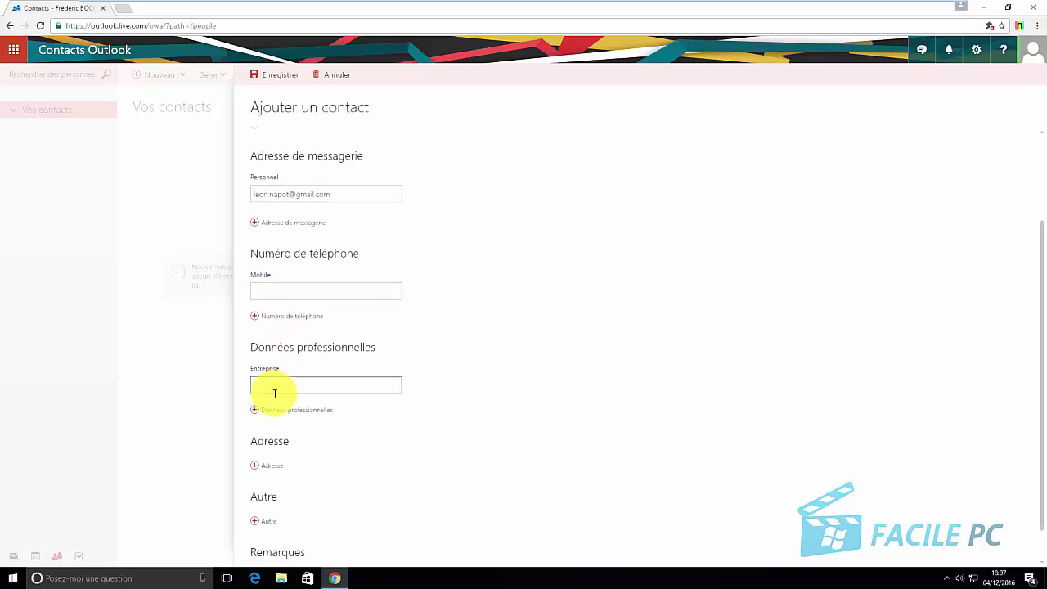
scroll(275, 393, "down", 1)
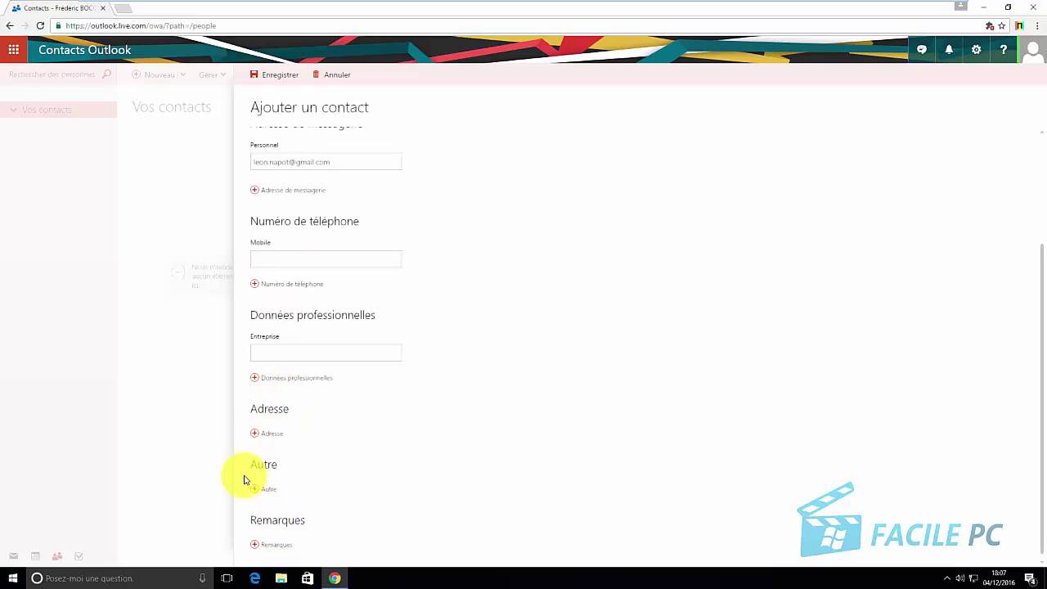
scroll(285, 464, "up", 2)
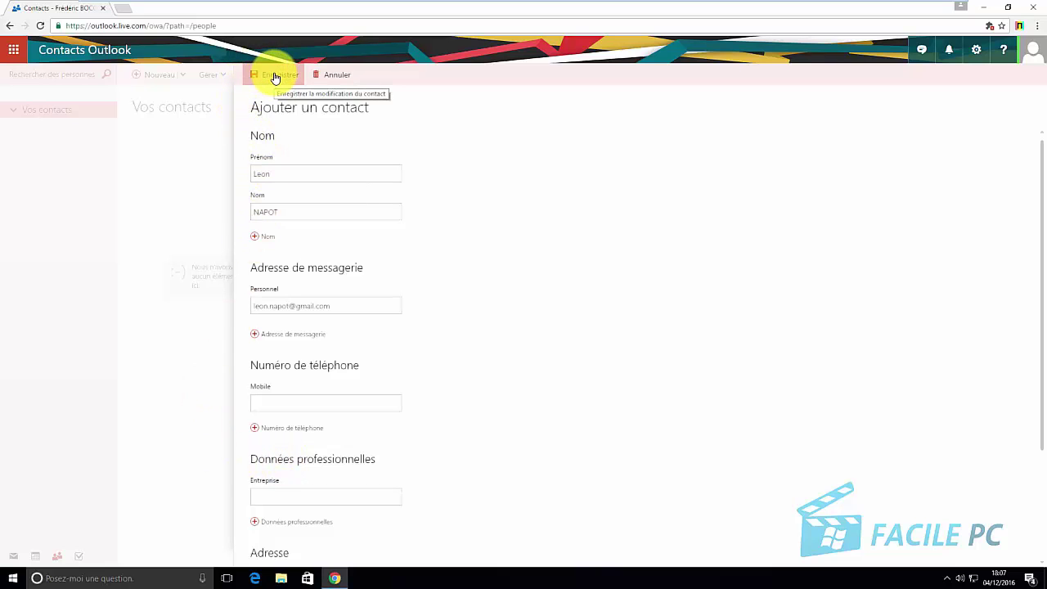
Save the new contact and look at the Gérer menu options
left_click(274, 75)
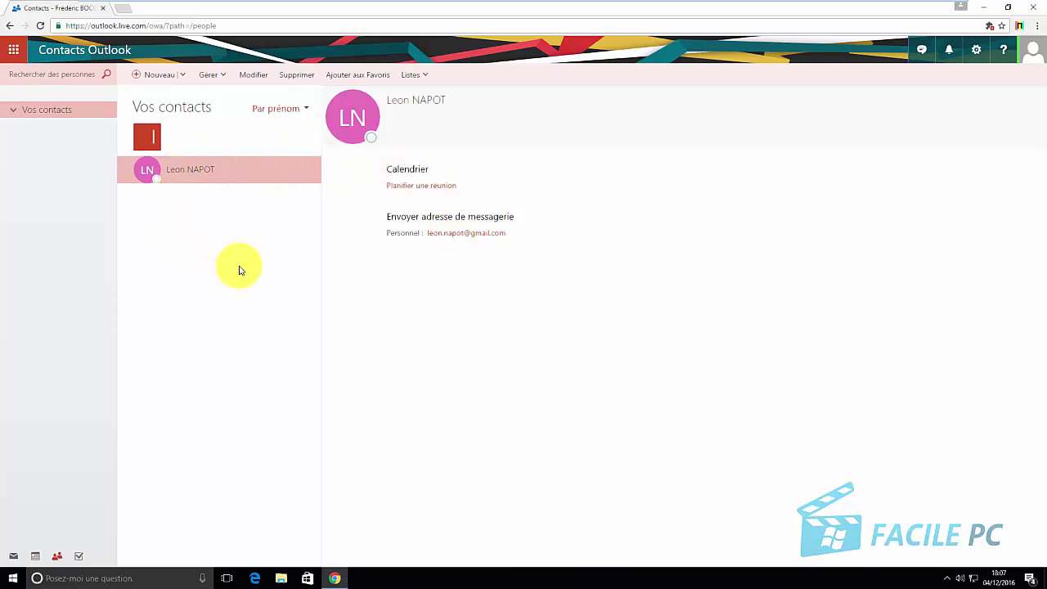
left_click(225, 86)
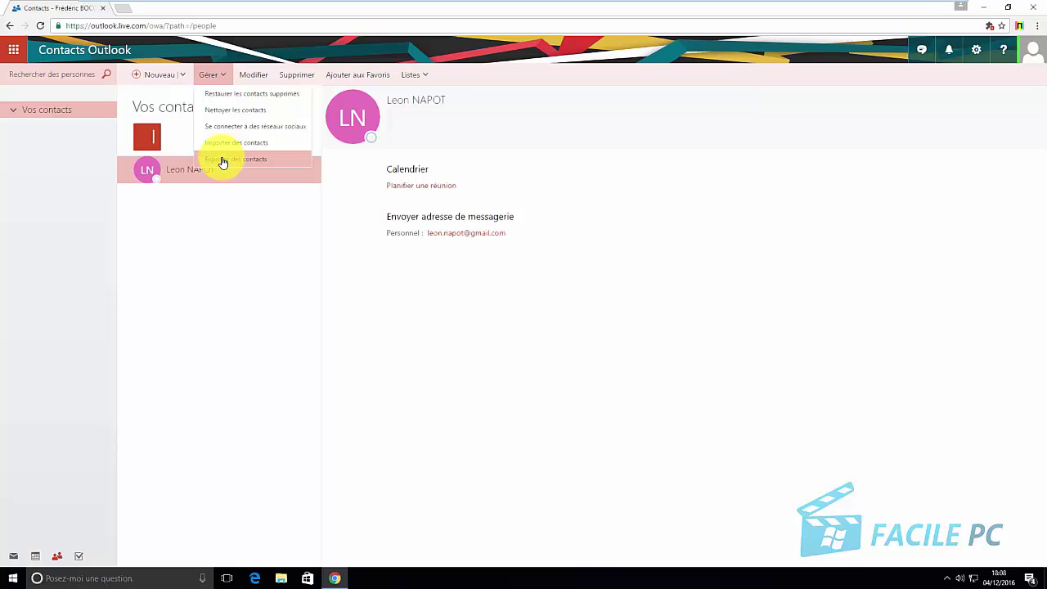
Close the management options and mark the saved contact as a favourite via Ajouter aux Favoris
left_click(215, 202)
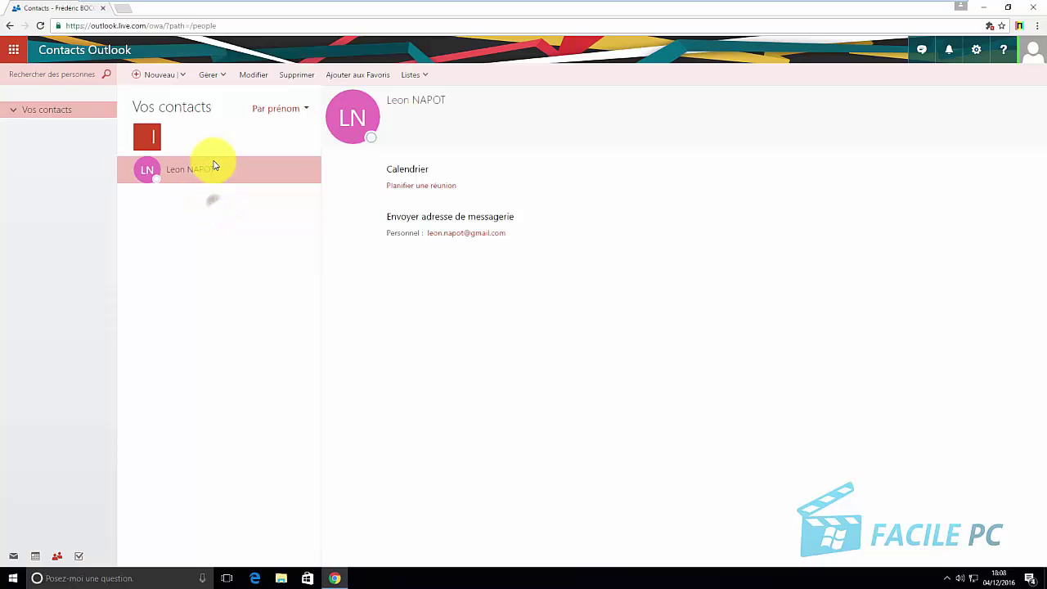
left_click(252, 76)
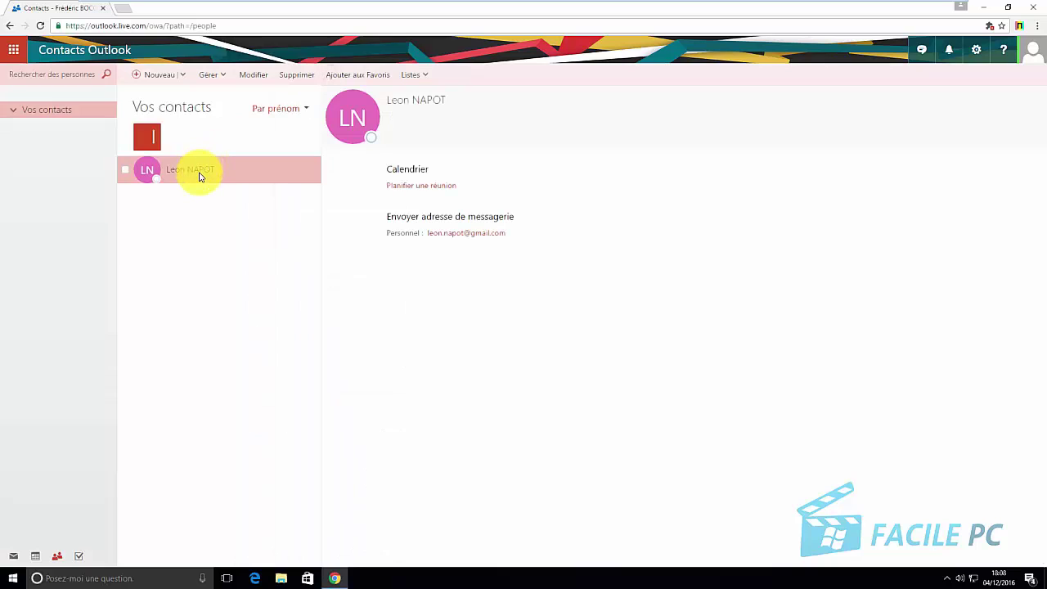
left_click(266, 81)
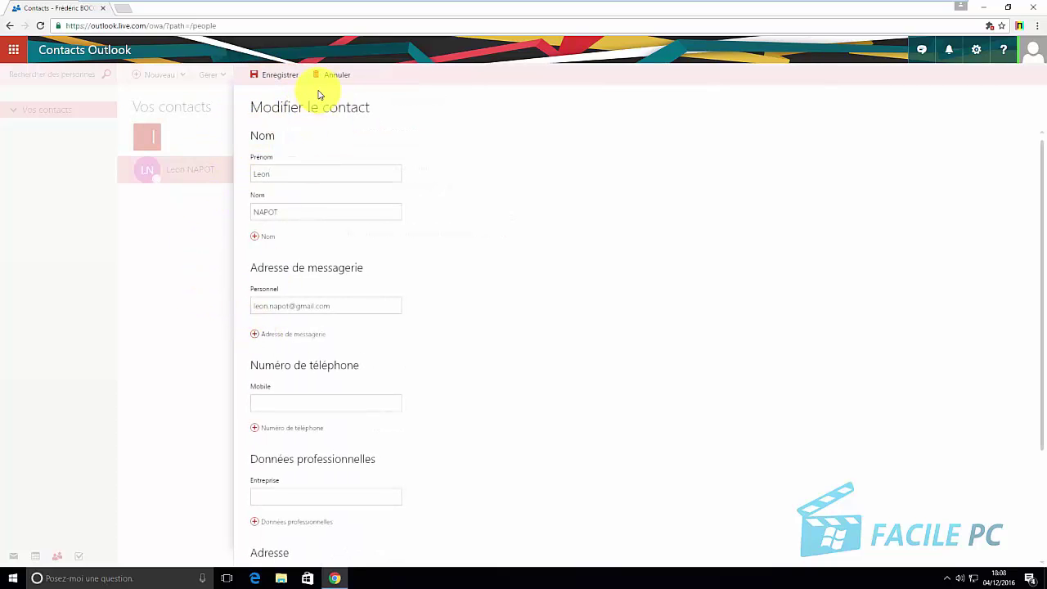
left_click(335, 77)
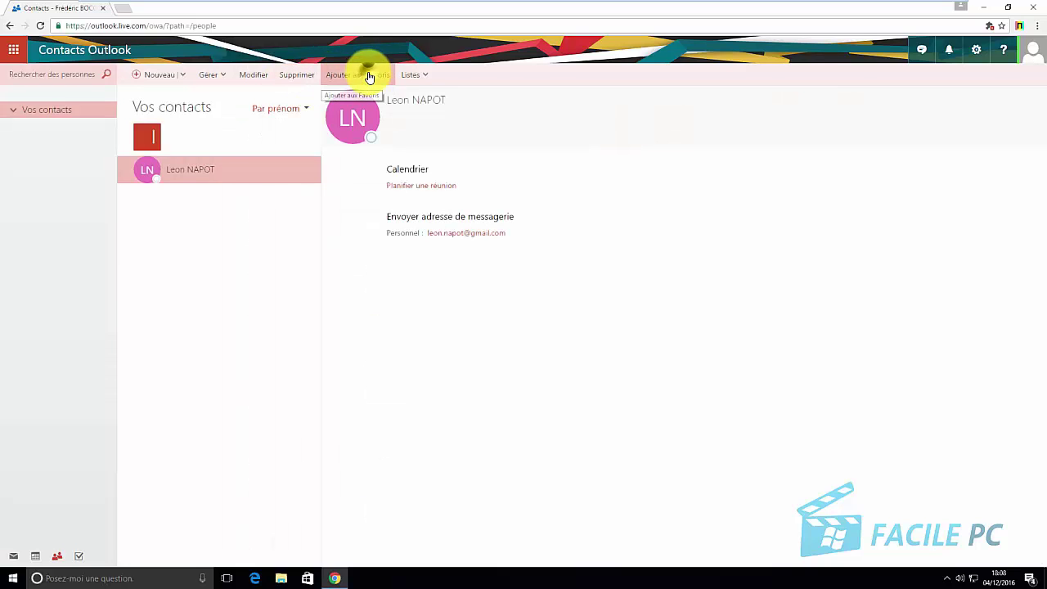
left_click(369, 78)
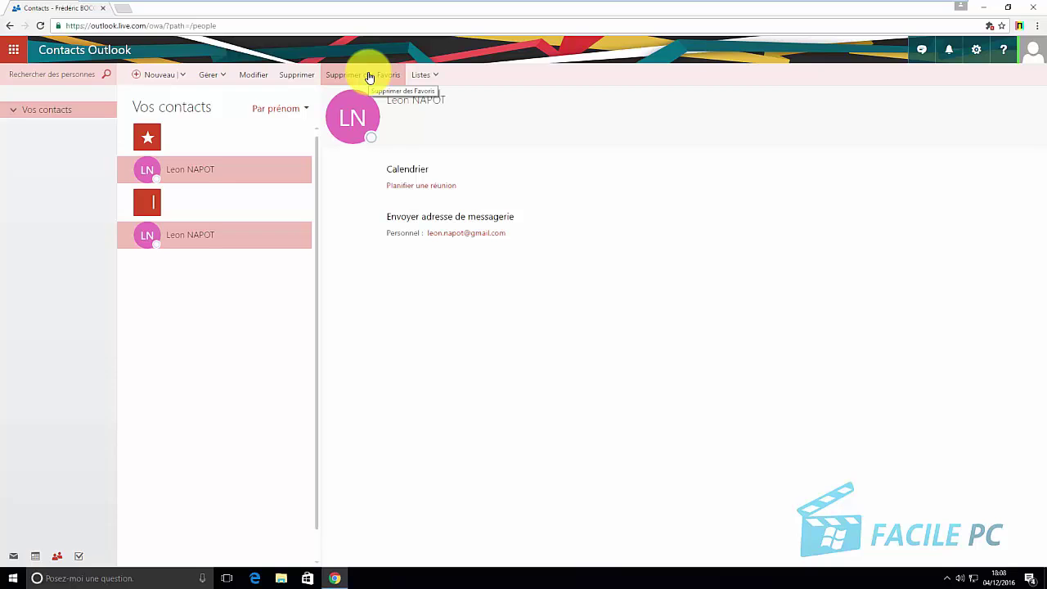
Create a new contact list named 'travail' from the Listes menu
left_click(431, 83)
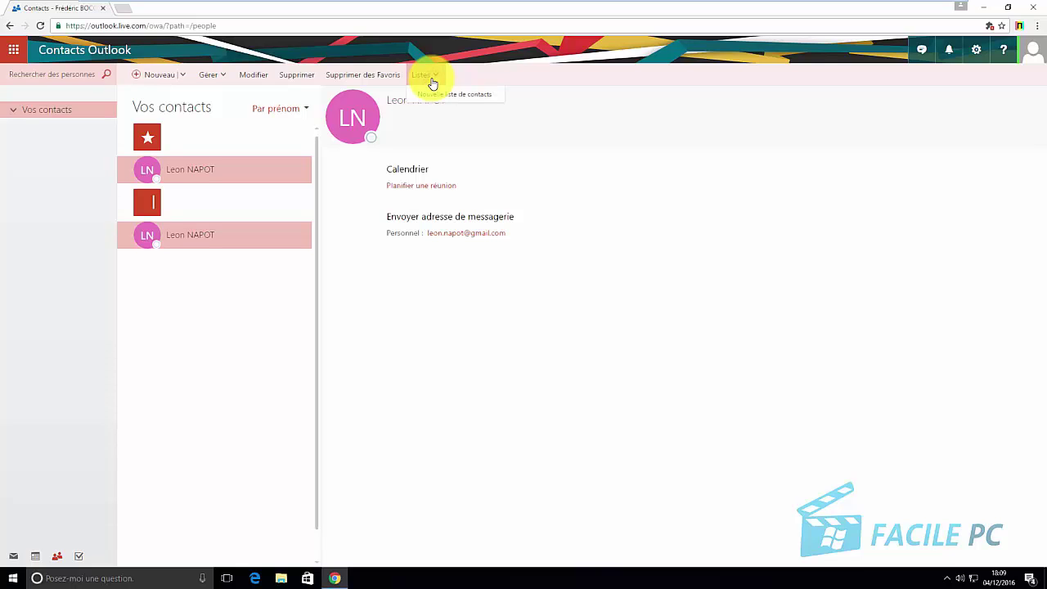
left_click(429, 95)
key("Return")
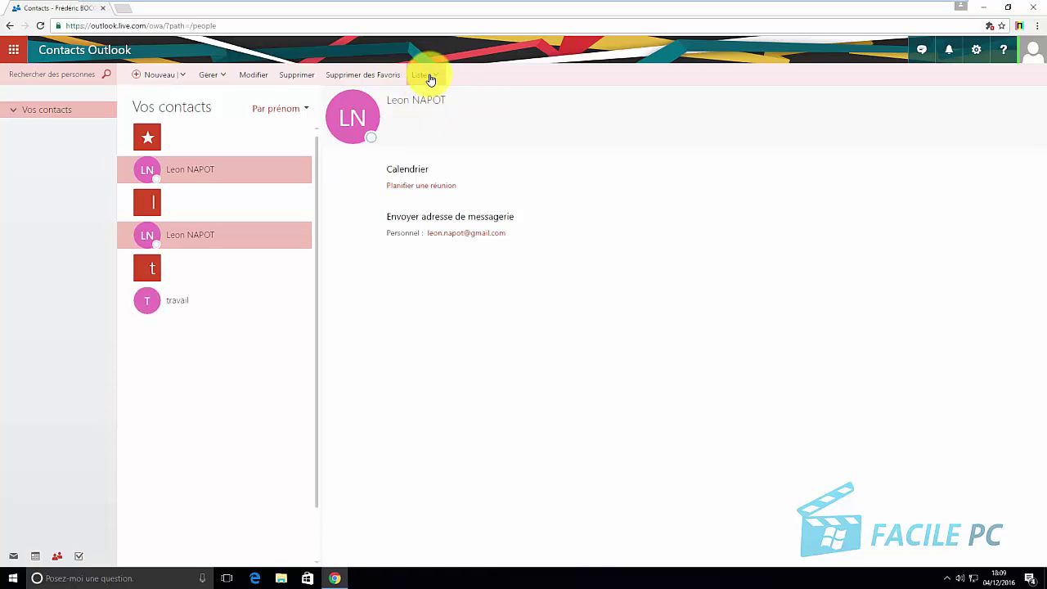
Open the 'travail' list to see its members
left_click(430, 77)
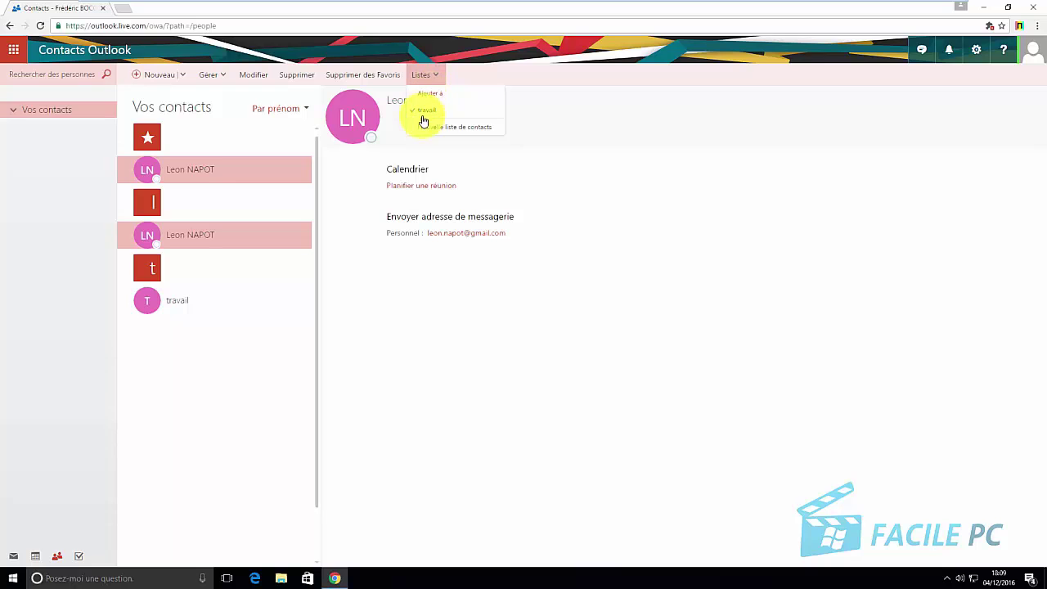
left_click(147, 402)
left_click(145, 304)
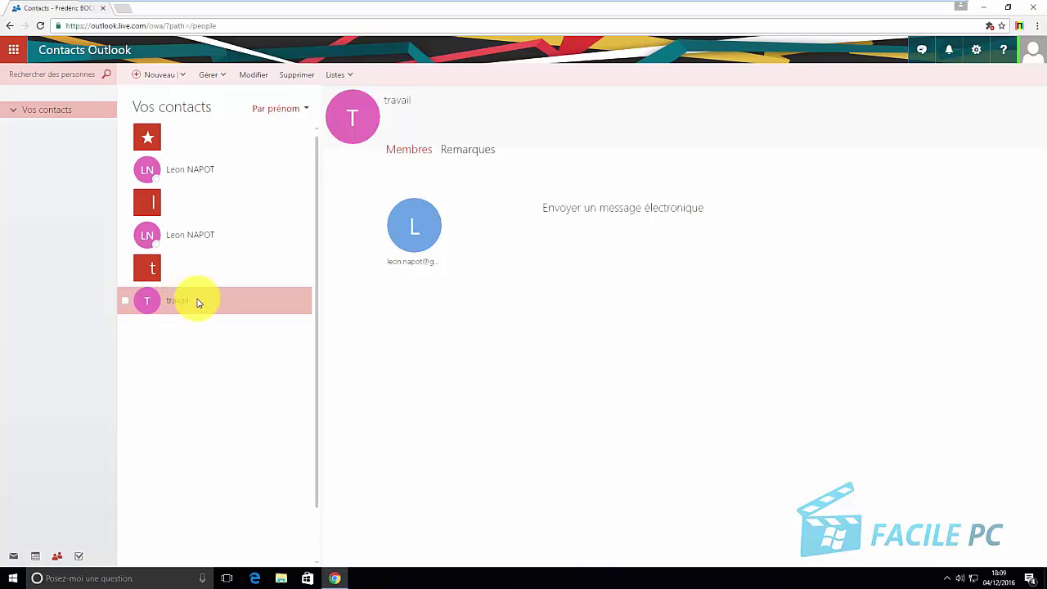
Add a new contact with the person's first name, last name and Gmail address, and save it
left_click(156, 77)
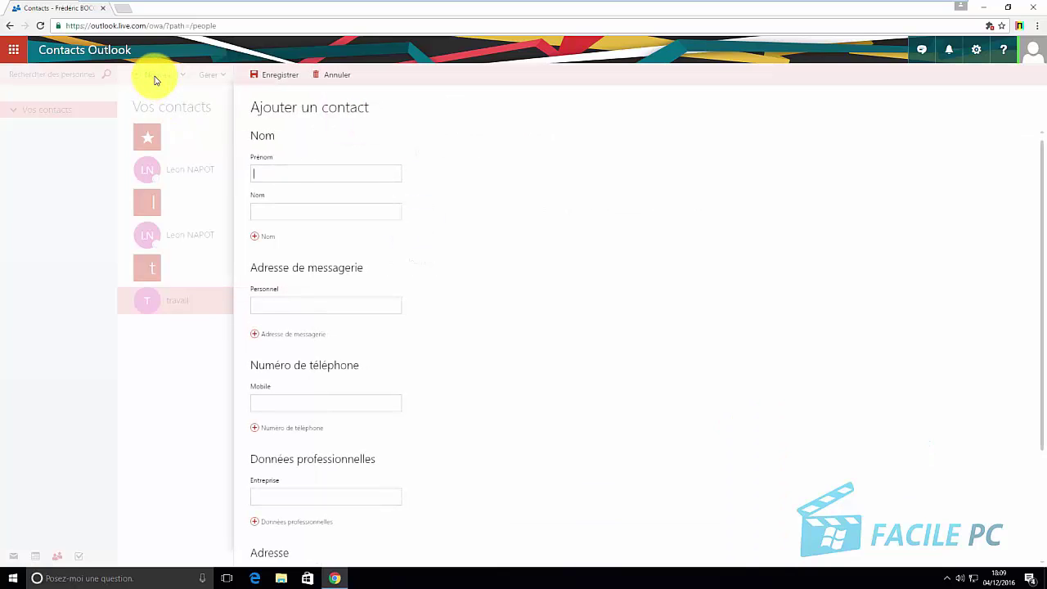
key("Tab")
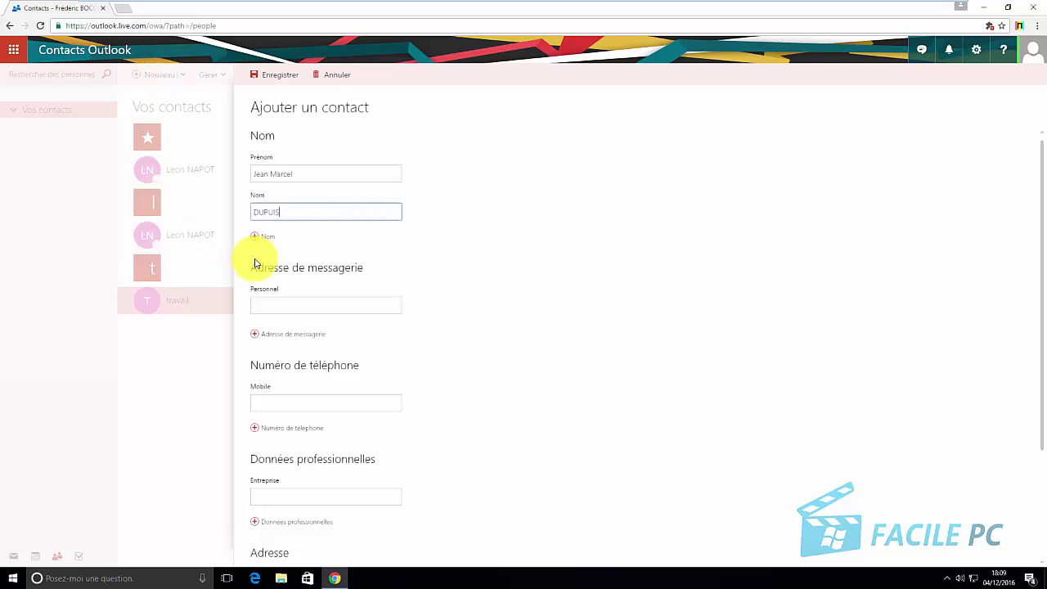
left_click(260, 305)
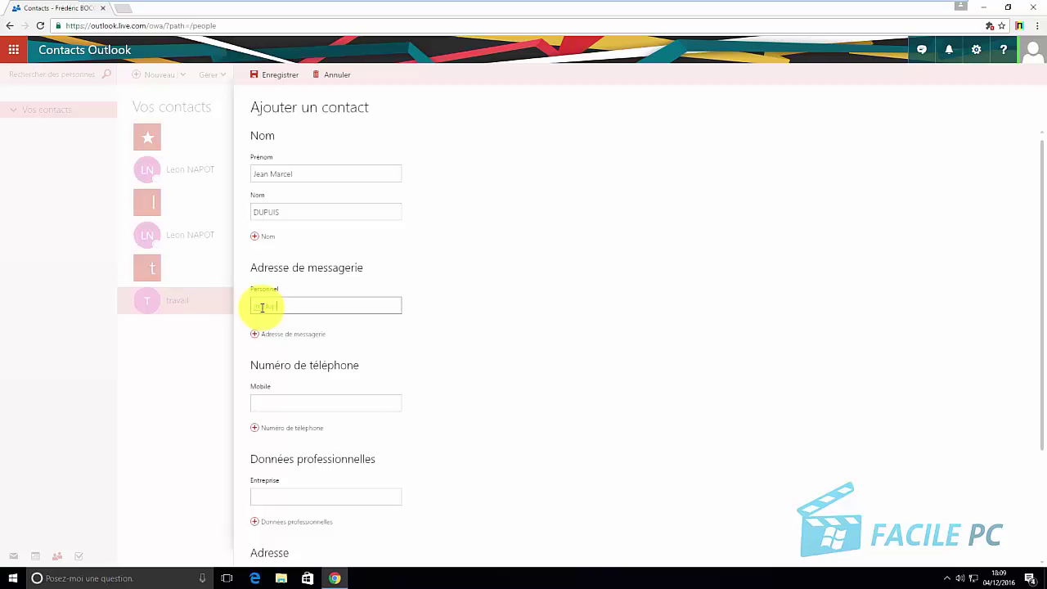
left_click(266, 75)
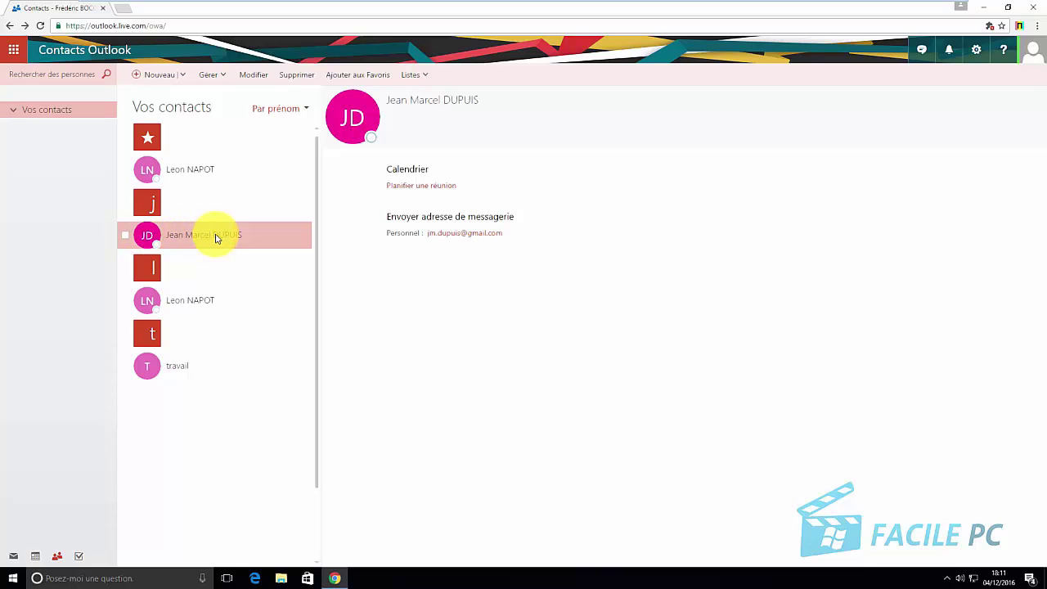
Add the new contact to the 'travail' list and view the list's two members
left_click(425, 74)
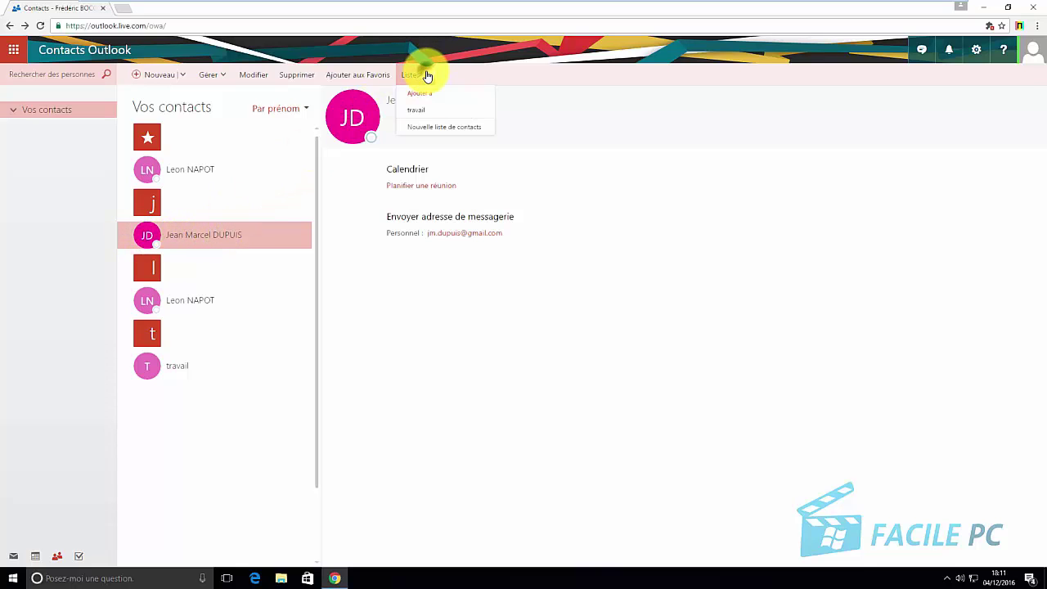
left_click(426, 110)
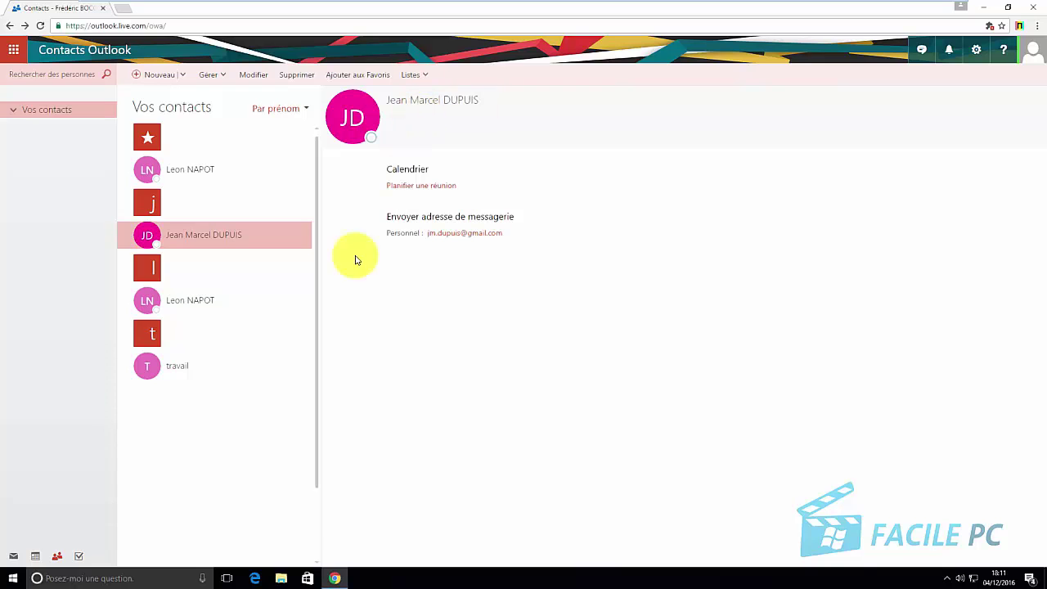
left_click(177, 370)
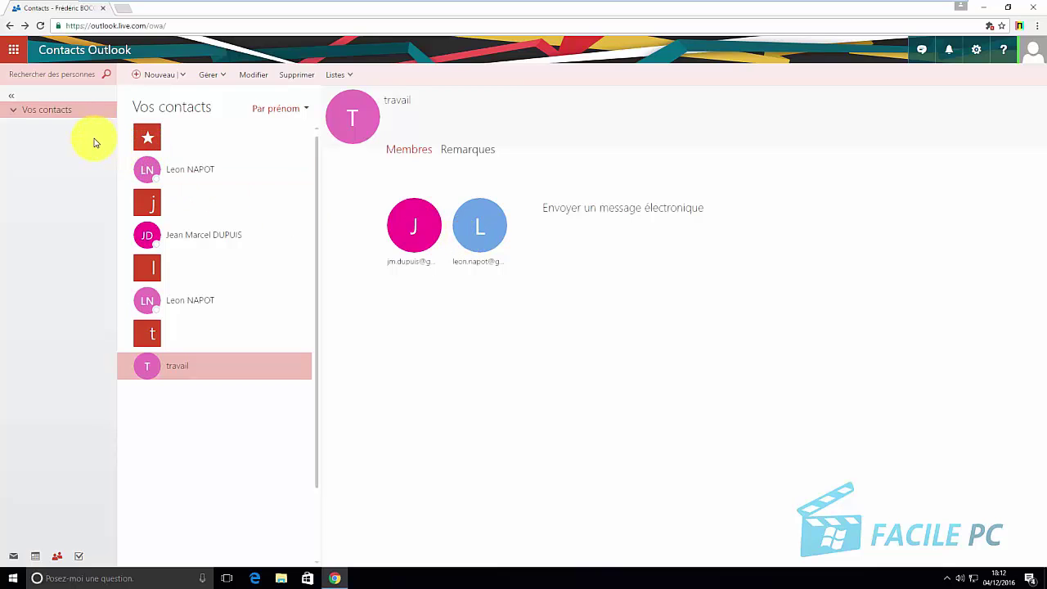
Switch to Mail and start a new message addressed to the 'travail' contact list
left_click(10, 559)
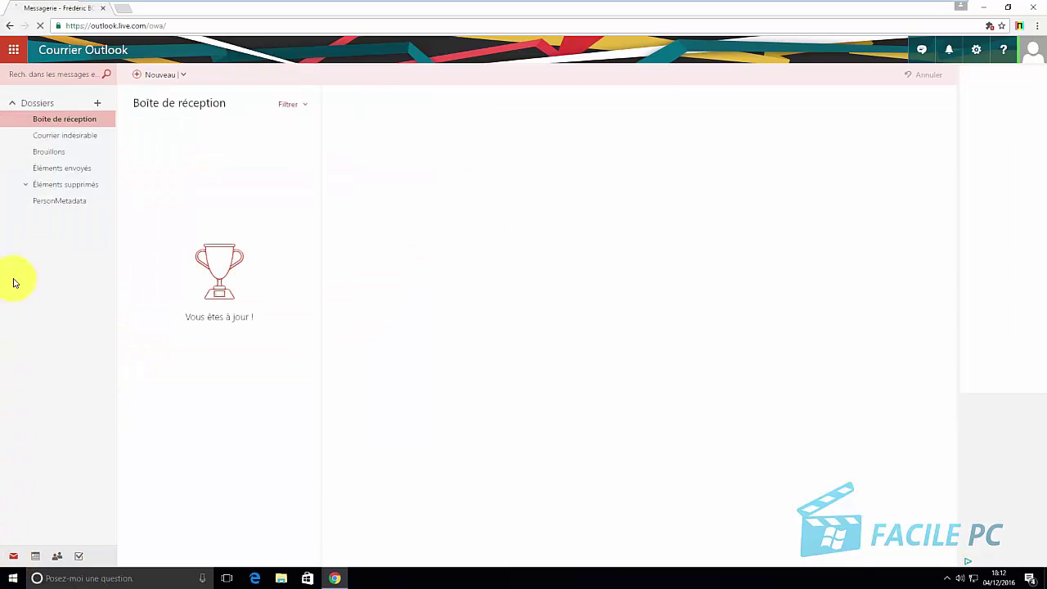
left_click(148, 78)
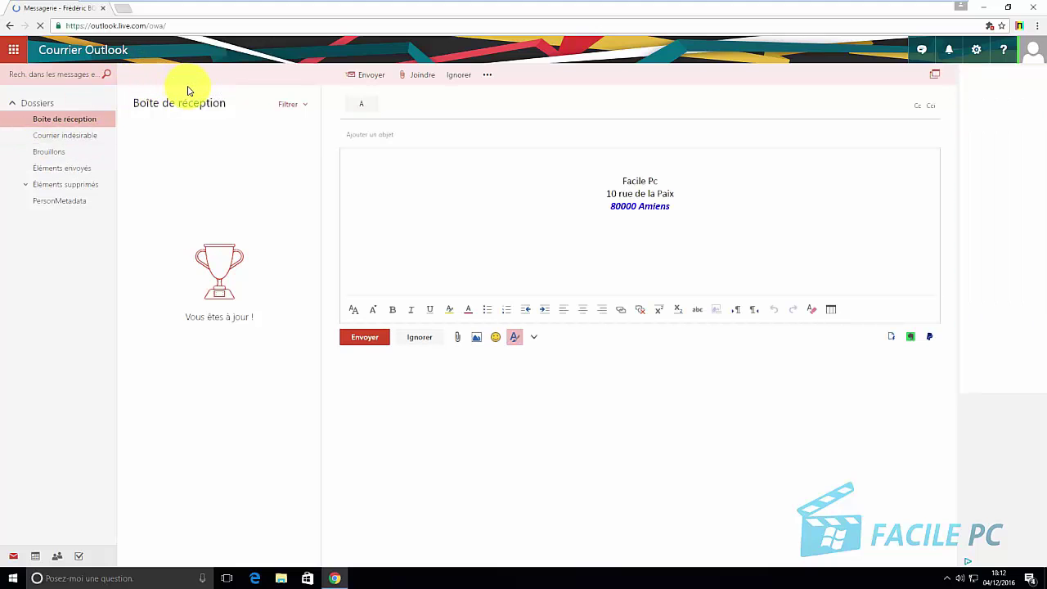
type("tr")
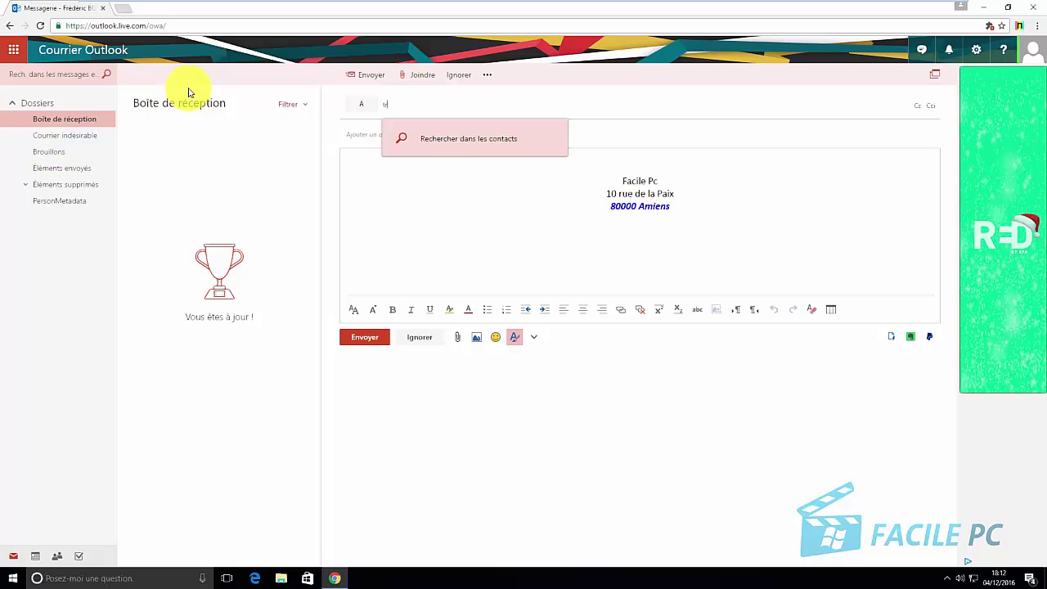
type("ava")
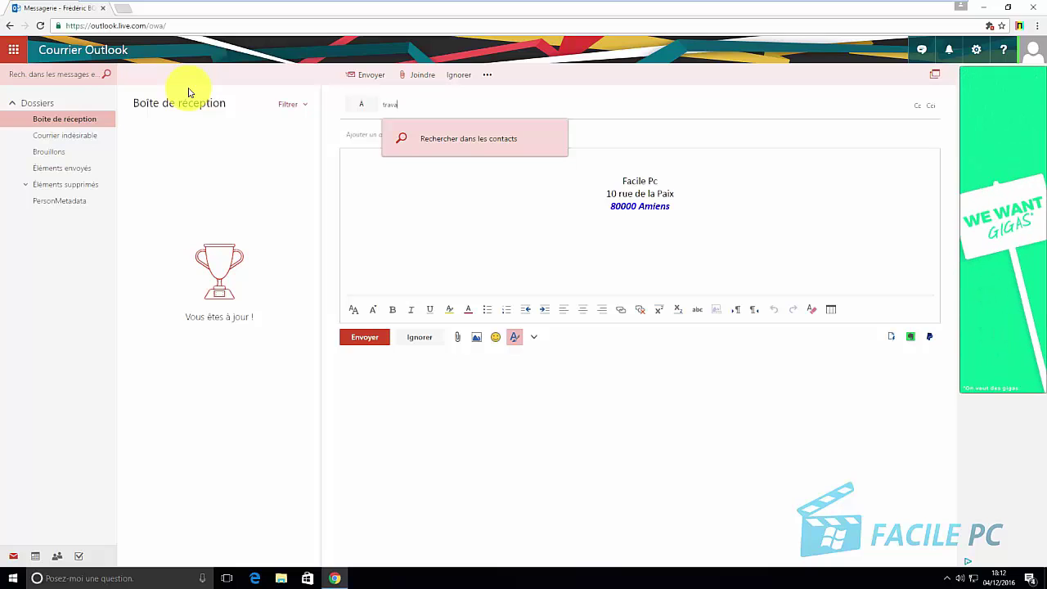
type("il")
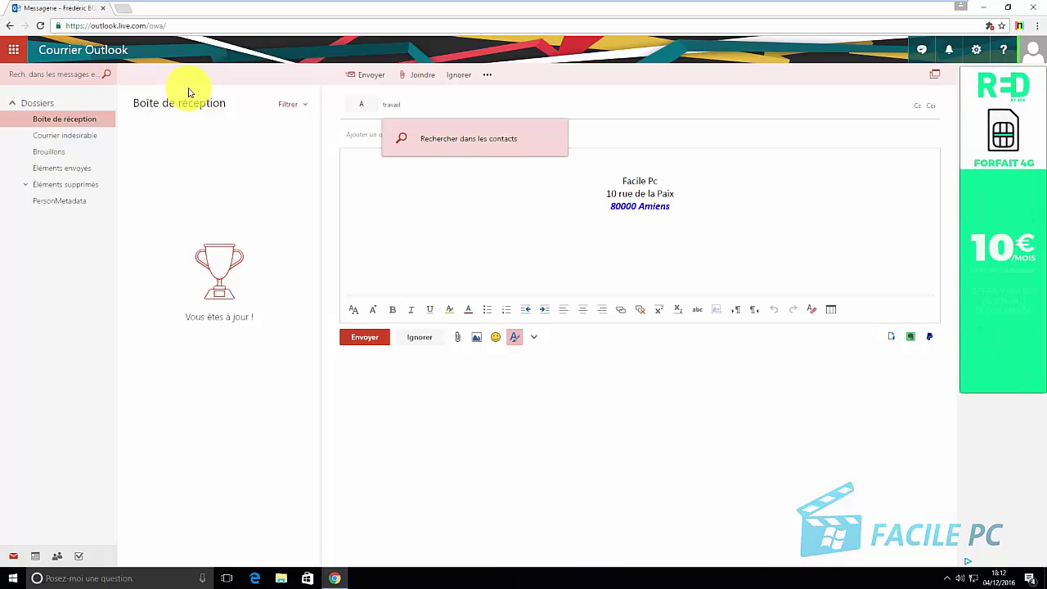
key("Return")
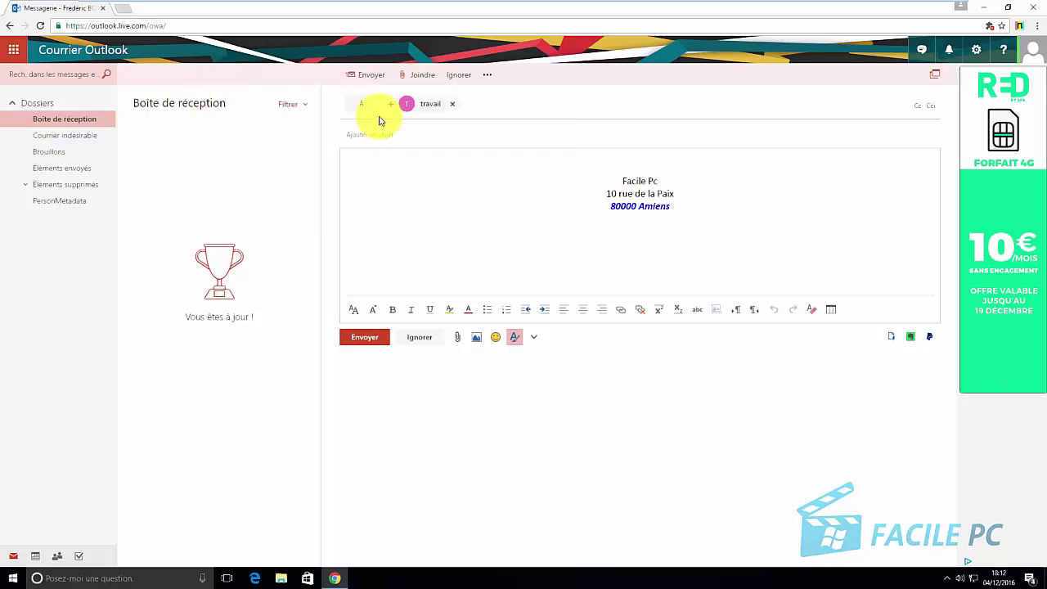